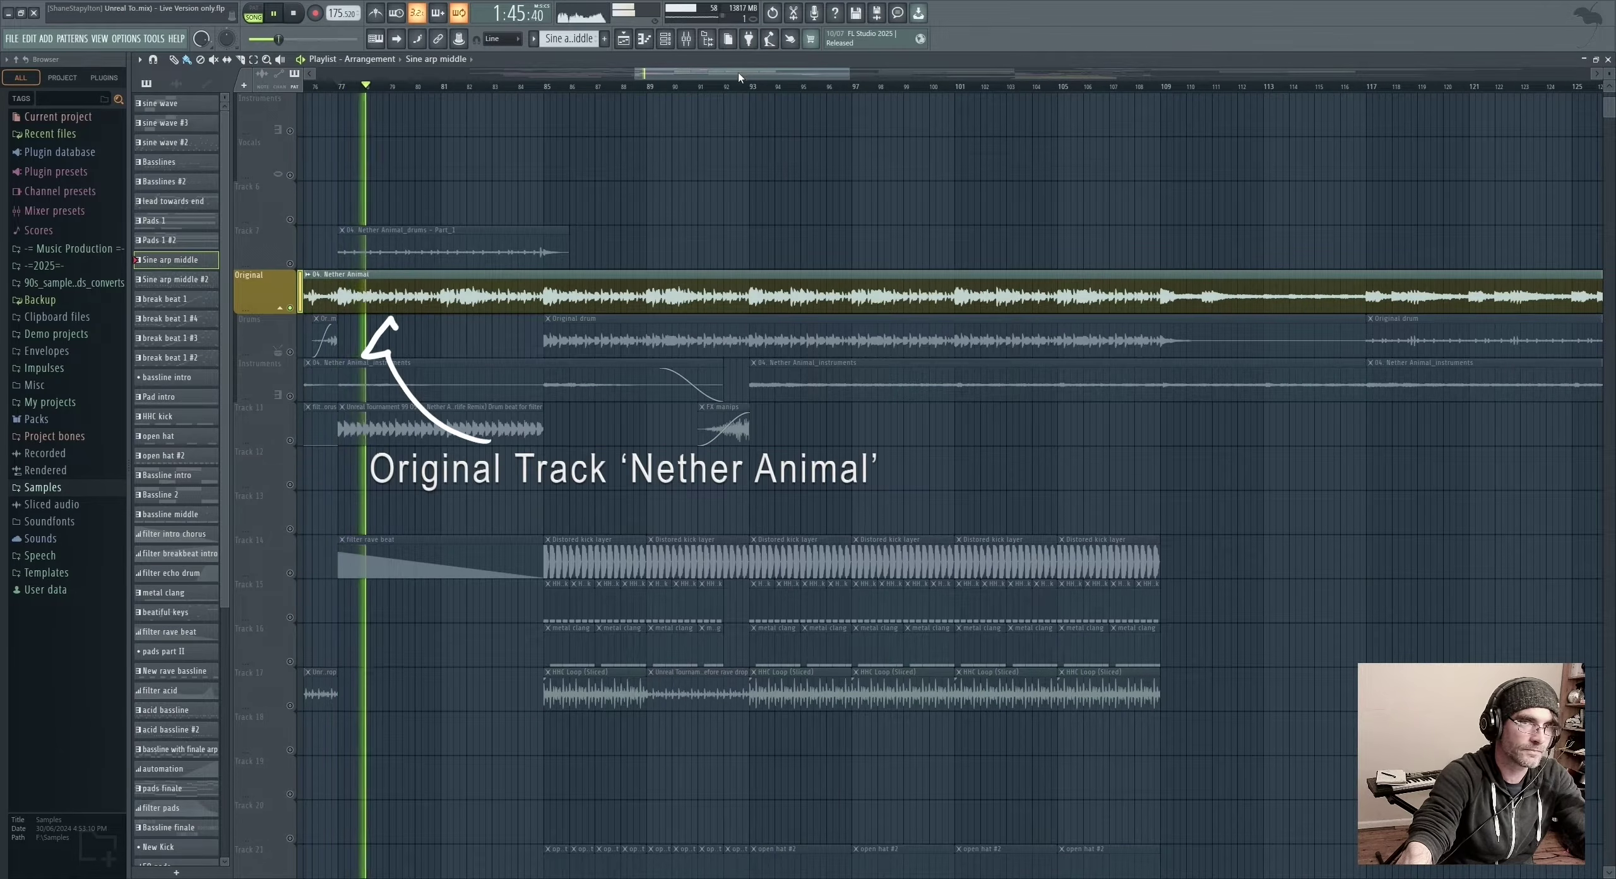
Play the soloed original Nether Animal track from bar 85 and review that part of the arrangement
mouse_move(743, 73)
mouse_down()
mouse_move(693, 76)
mouse_move(716, 79)
mouse_up()
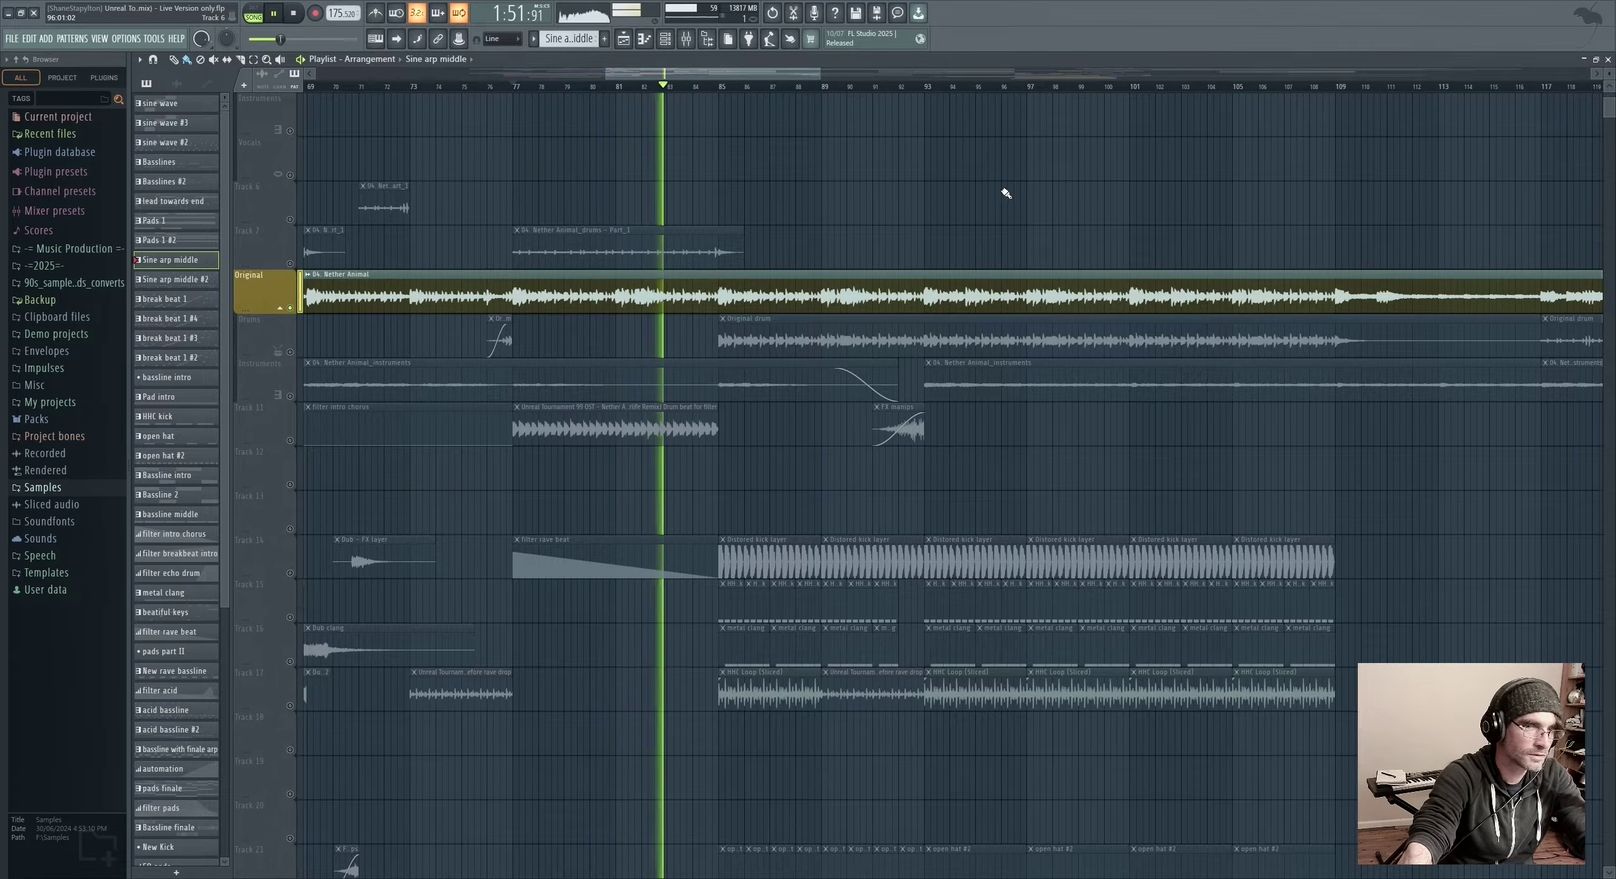
click(725, 85)
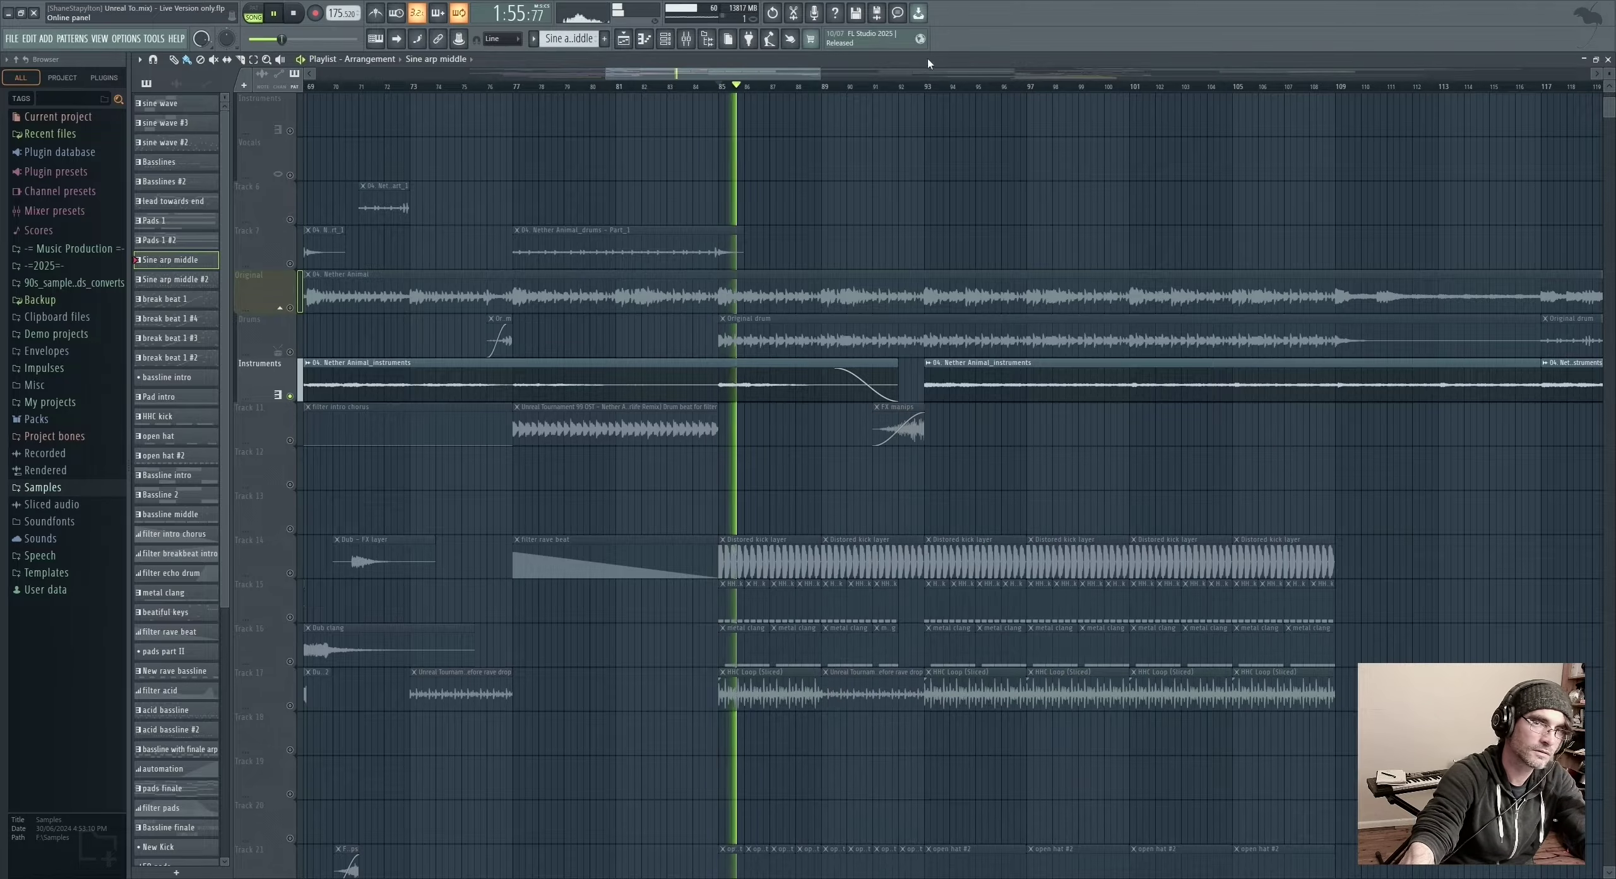
drag(928, 87, 1104, 90)
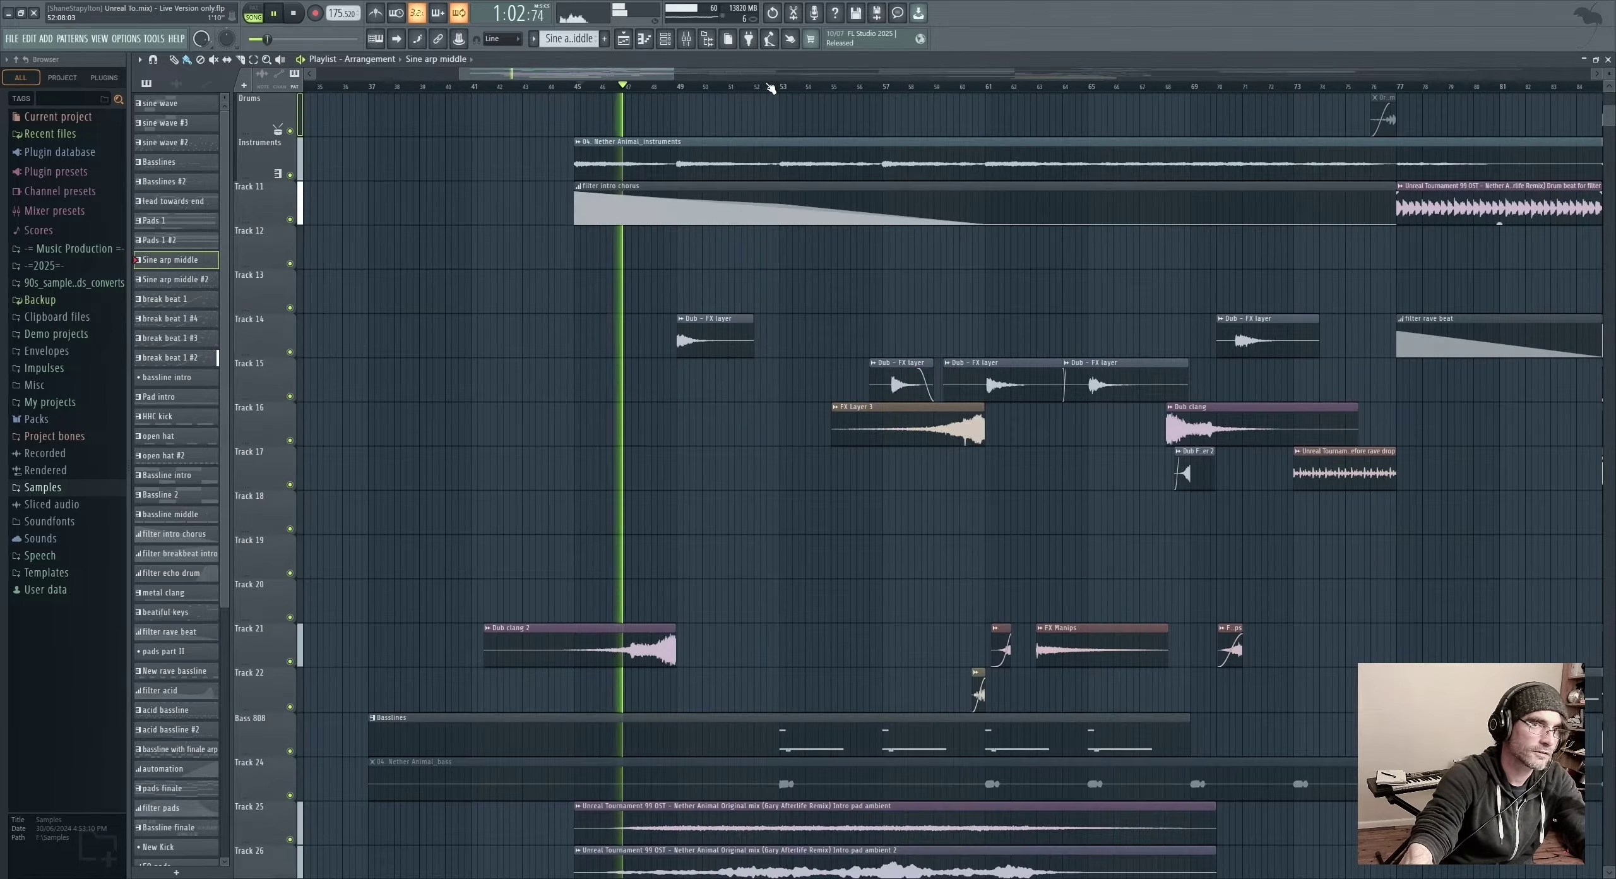
Play the intro from about bar 53 and examine its pre-recorded audio and sliced break beat tracks
click(762, 88)
scroll(652, 350, down, 10)
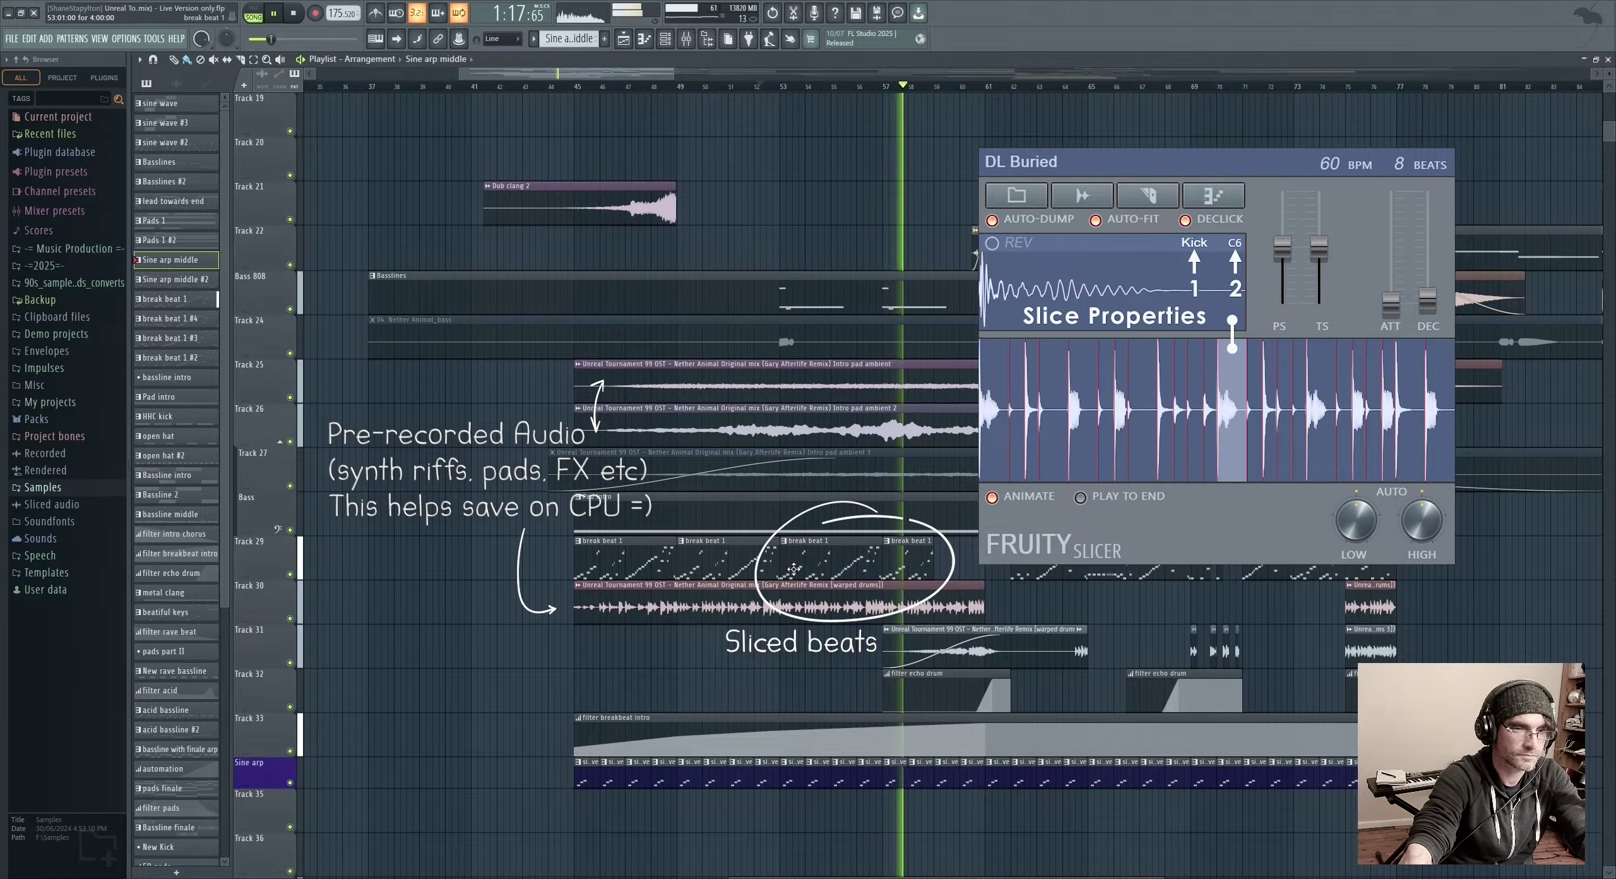
drag(627, 78, 669, 78)
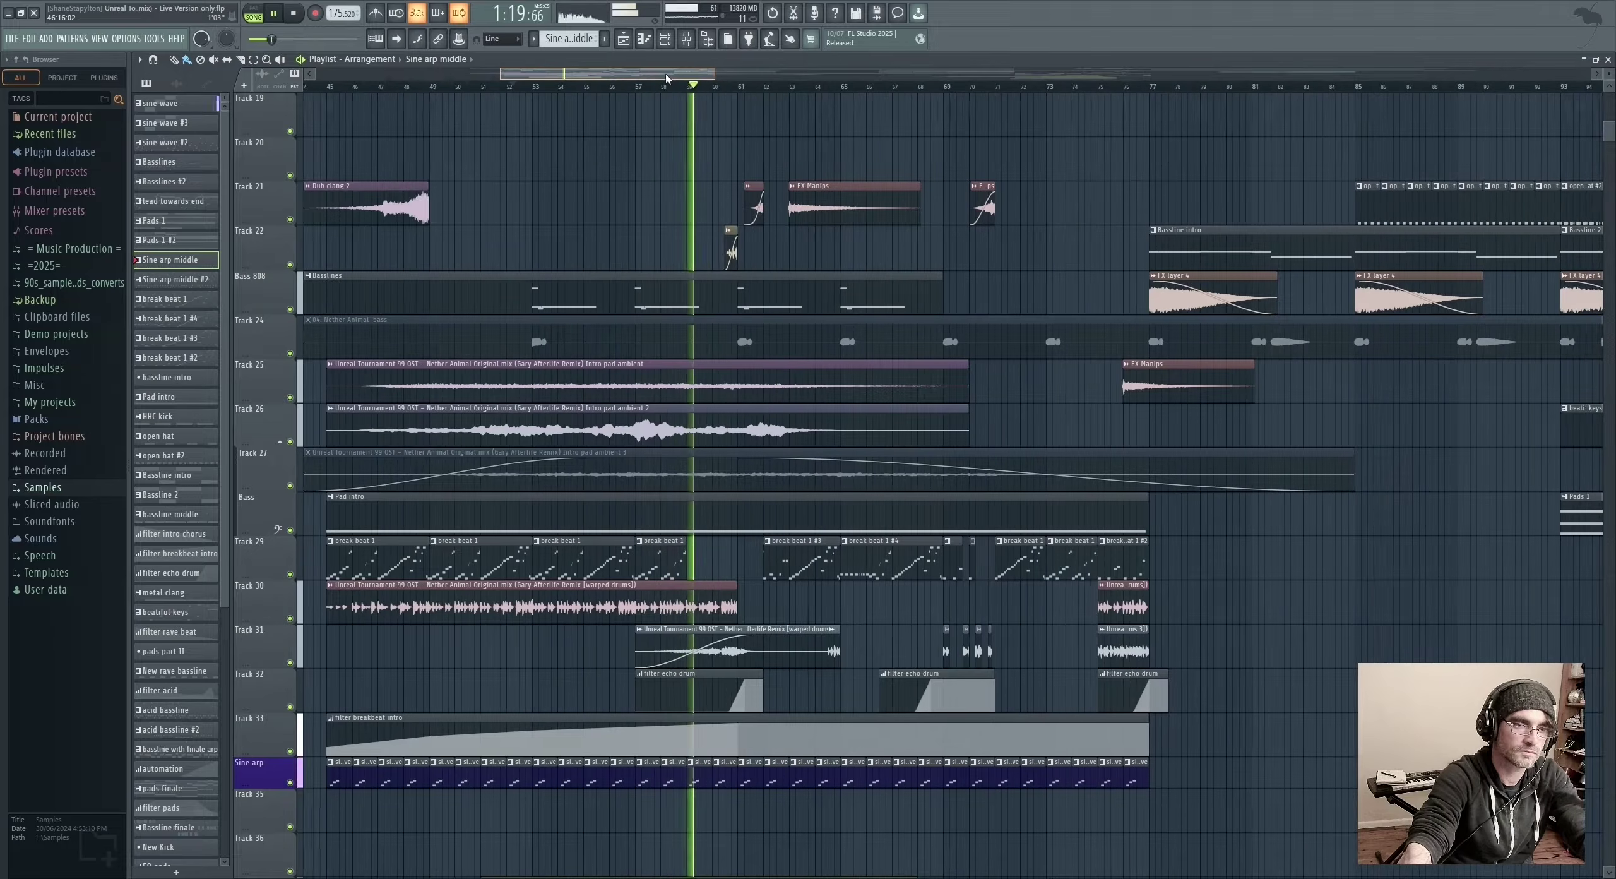
Open the break beat 1 #3 pattern in the piano roll, audition it and break beat 1 #4, and close the editor
double_click(785, 564)
key(space)
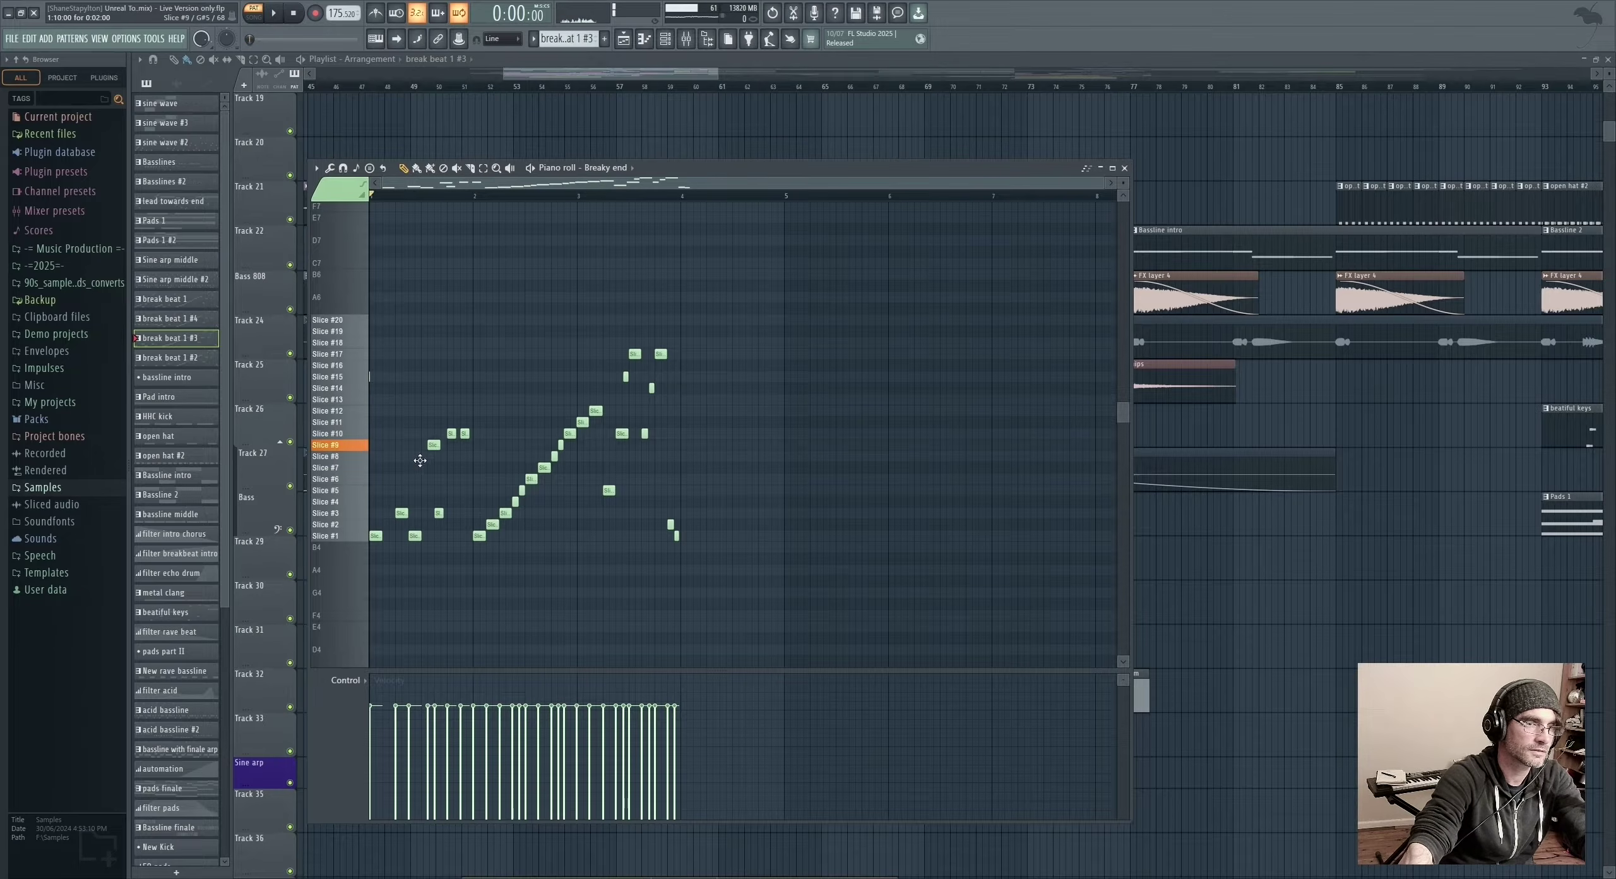
key(KP_Add)
key(space)
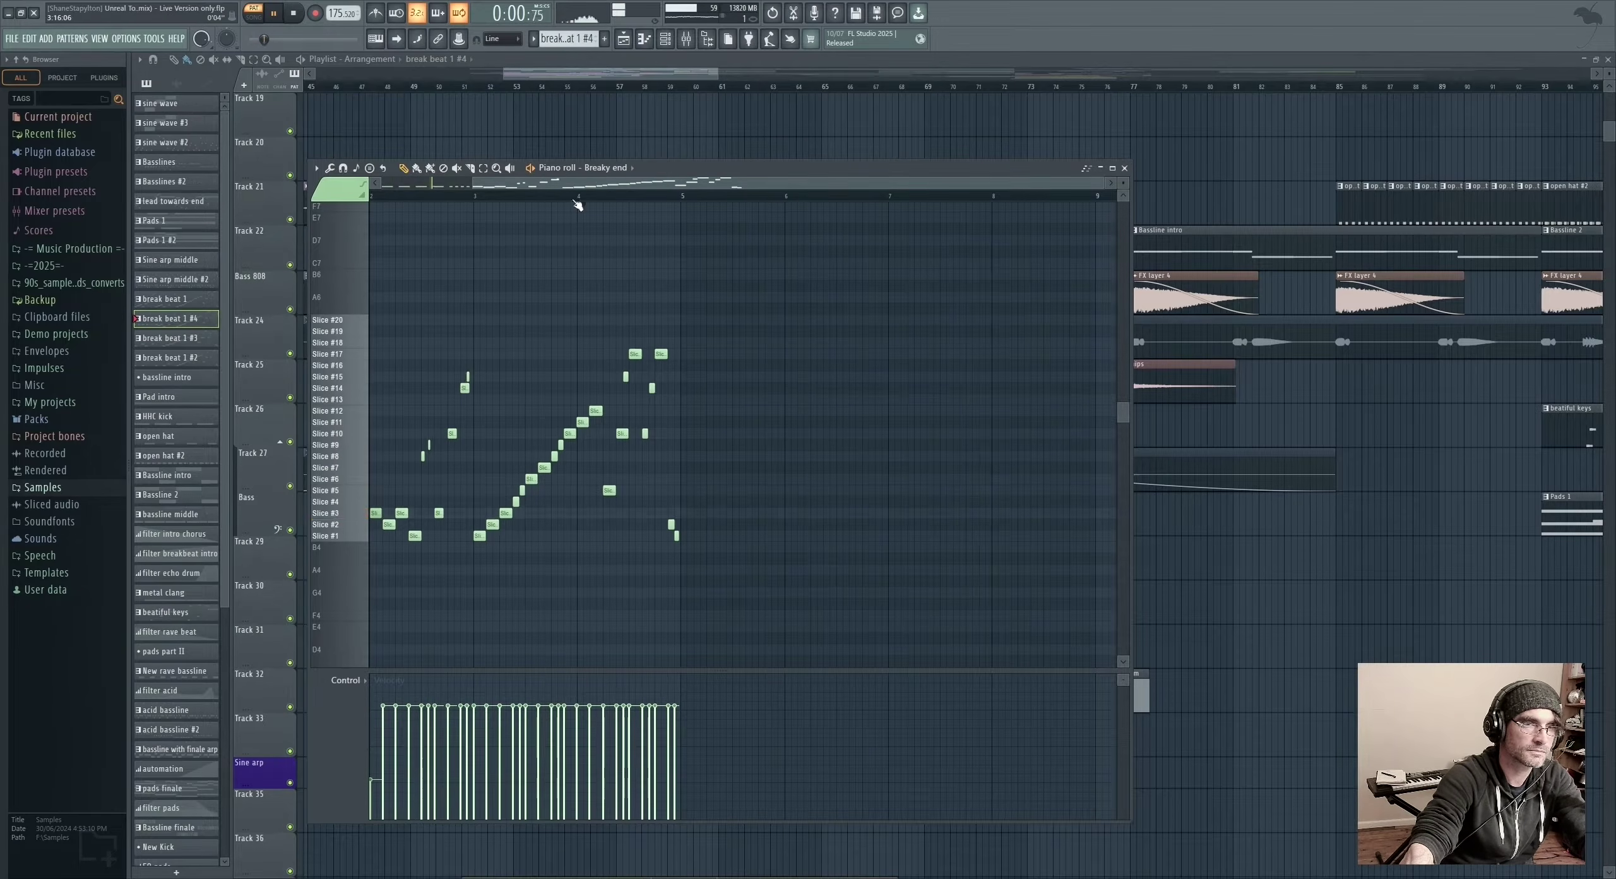
click(1114, 168)
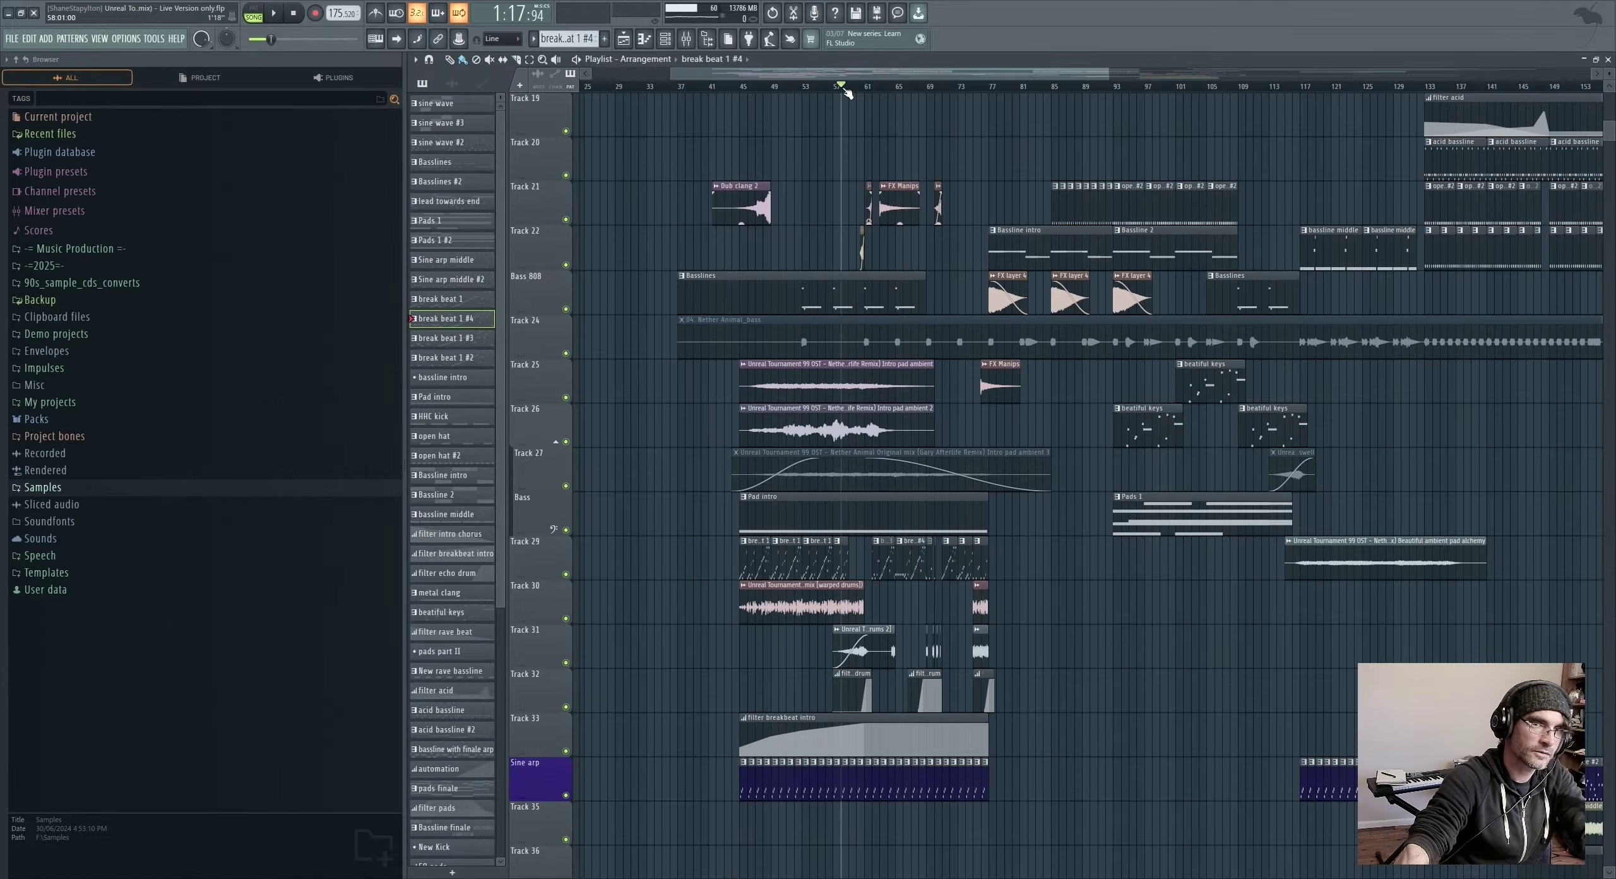
Play the arrangement from about bar 59 and examine the layers building up to the kick section at bar 85
click(849, 90)
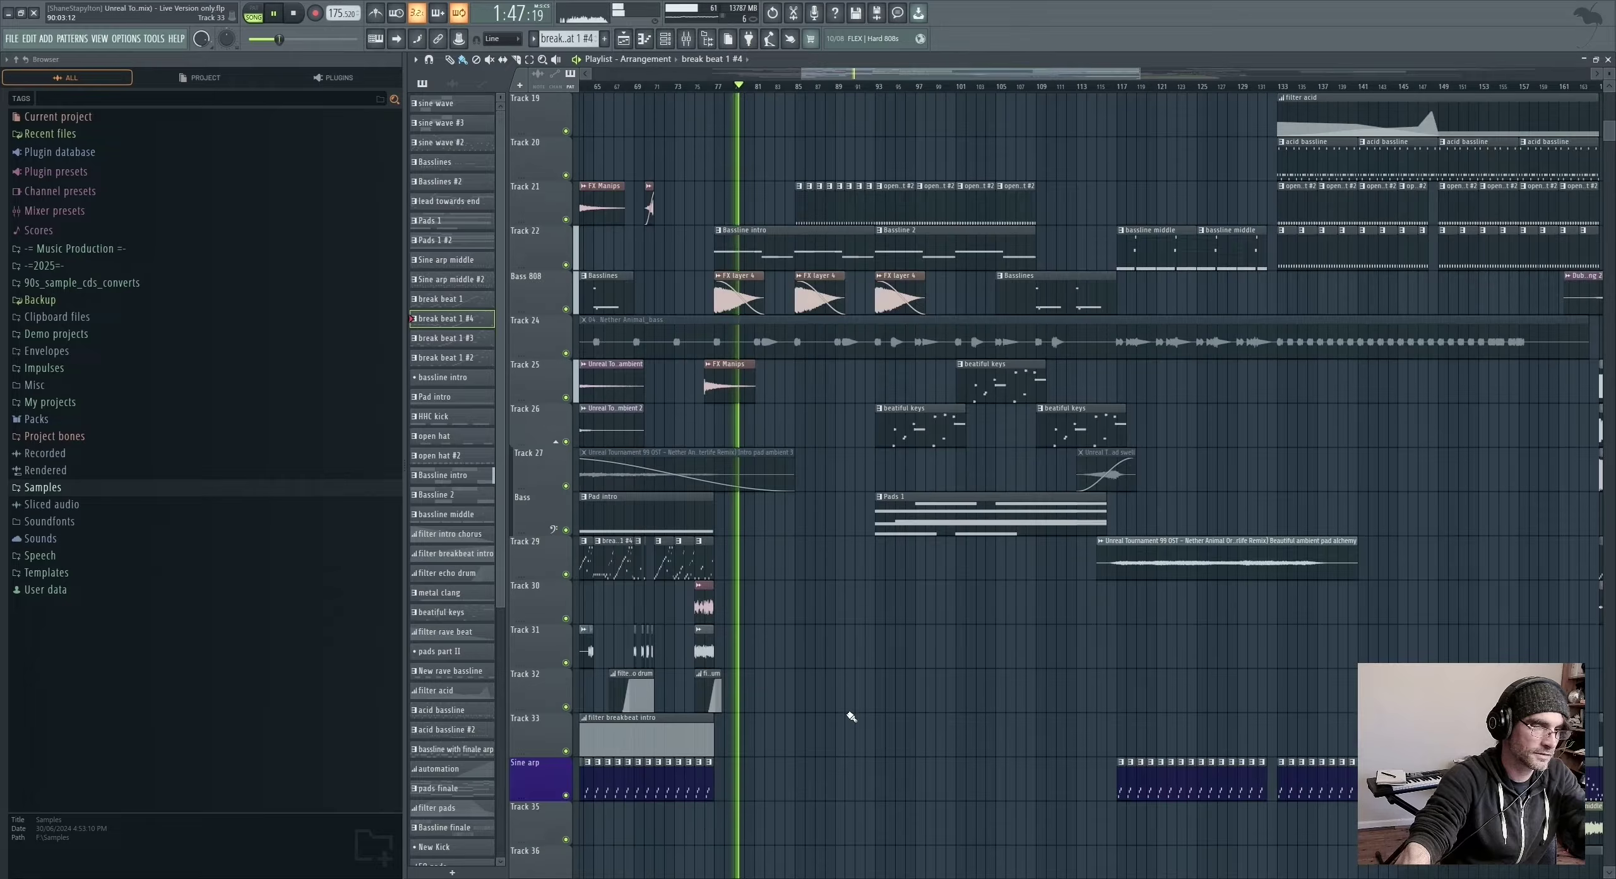
scroll(851, 716, up, 5)
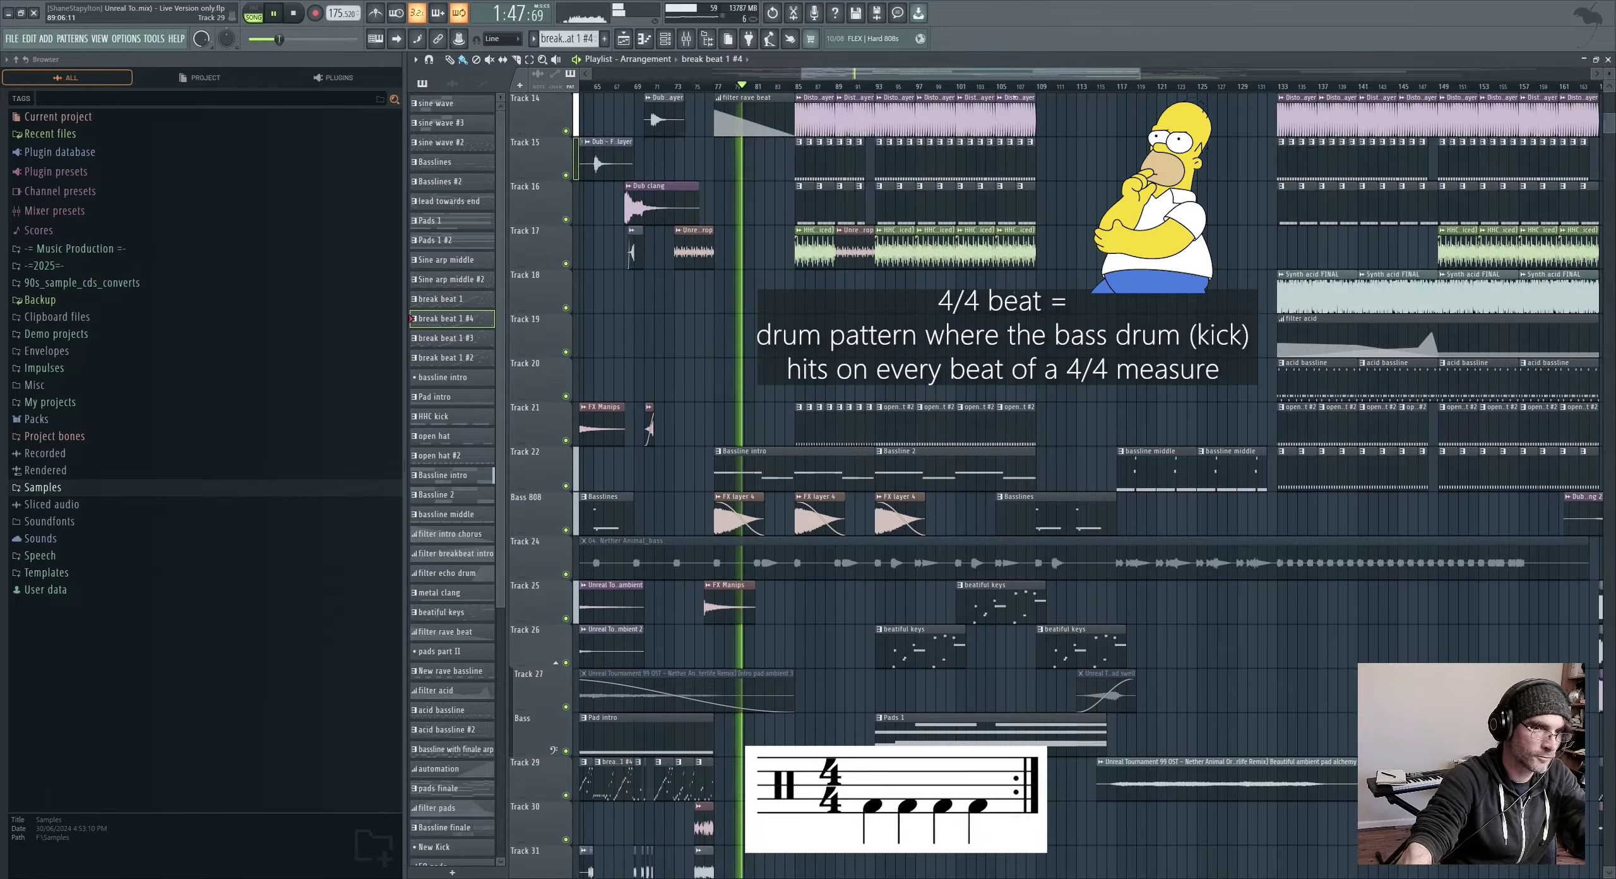
scroll(703, 190, up, 3)
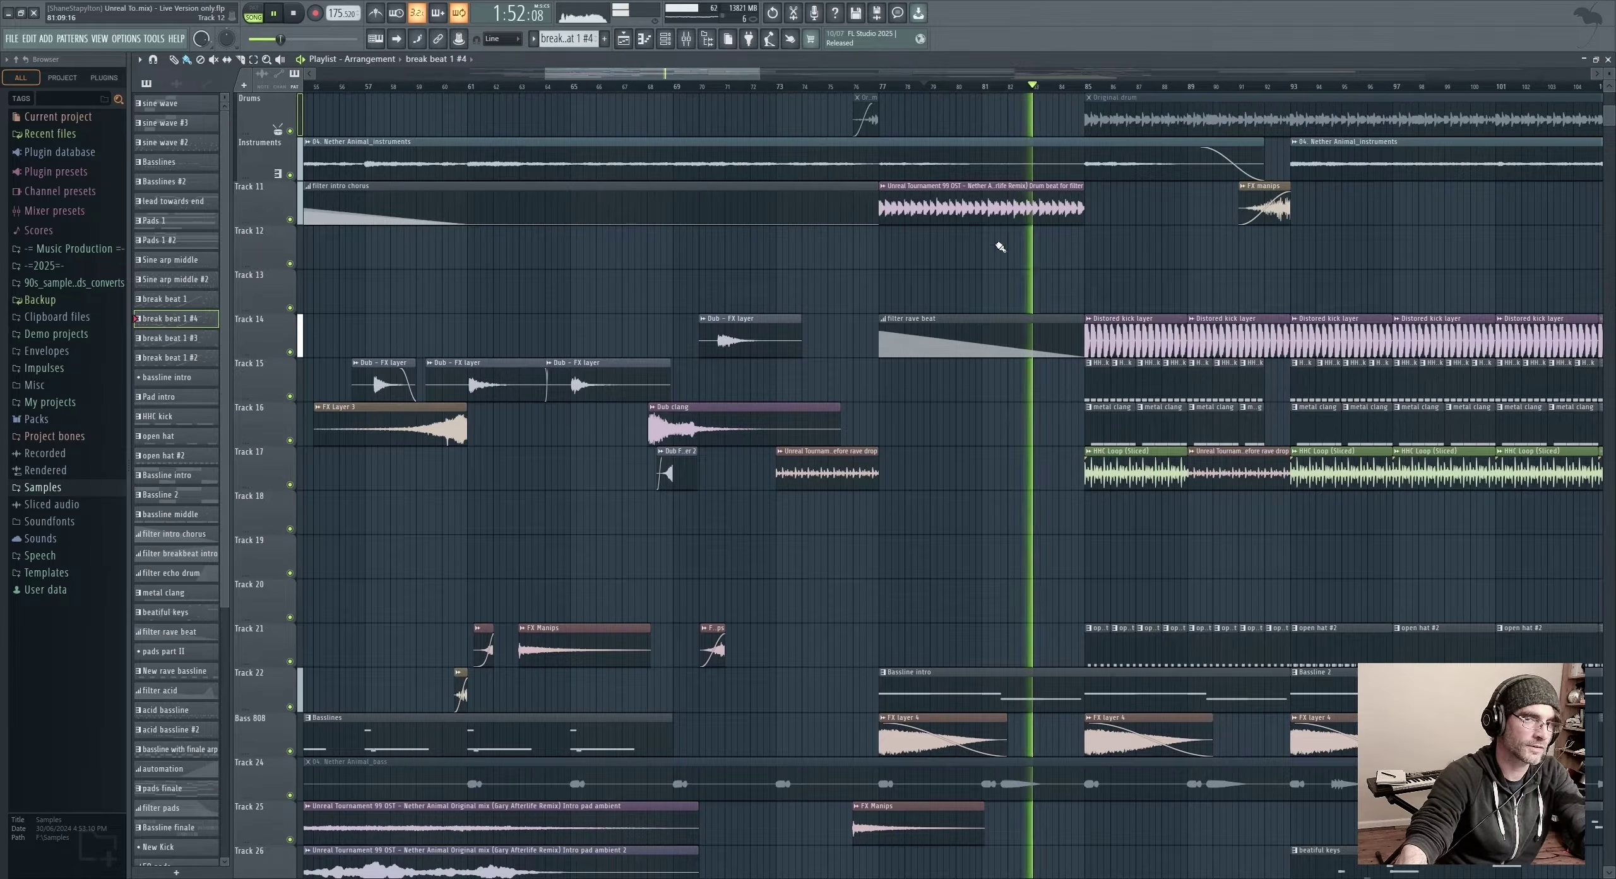
scroll(1001, 247, right, 2)
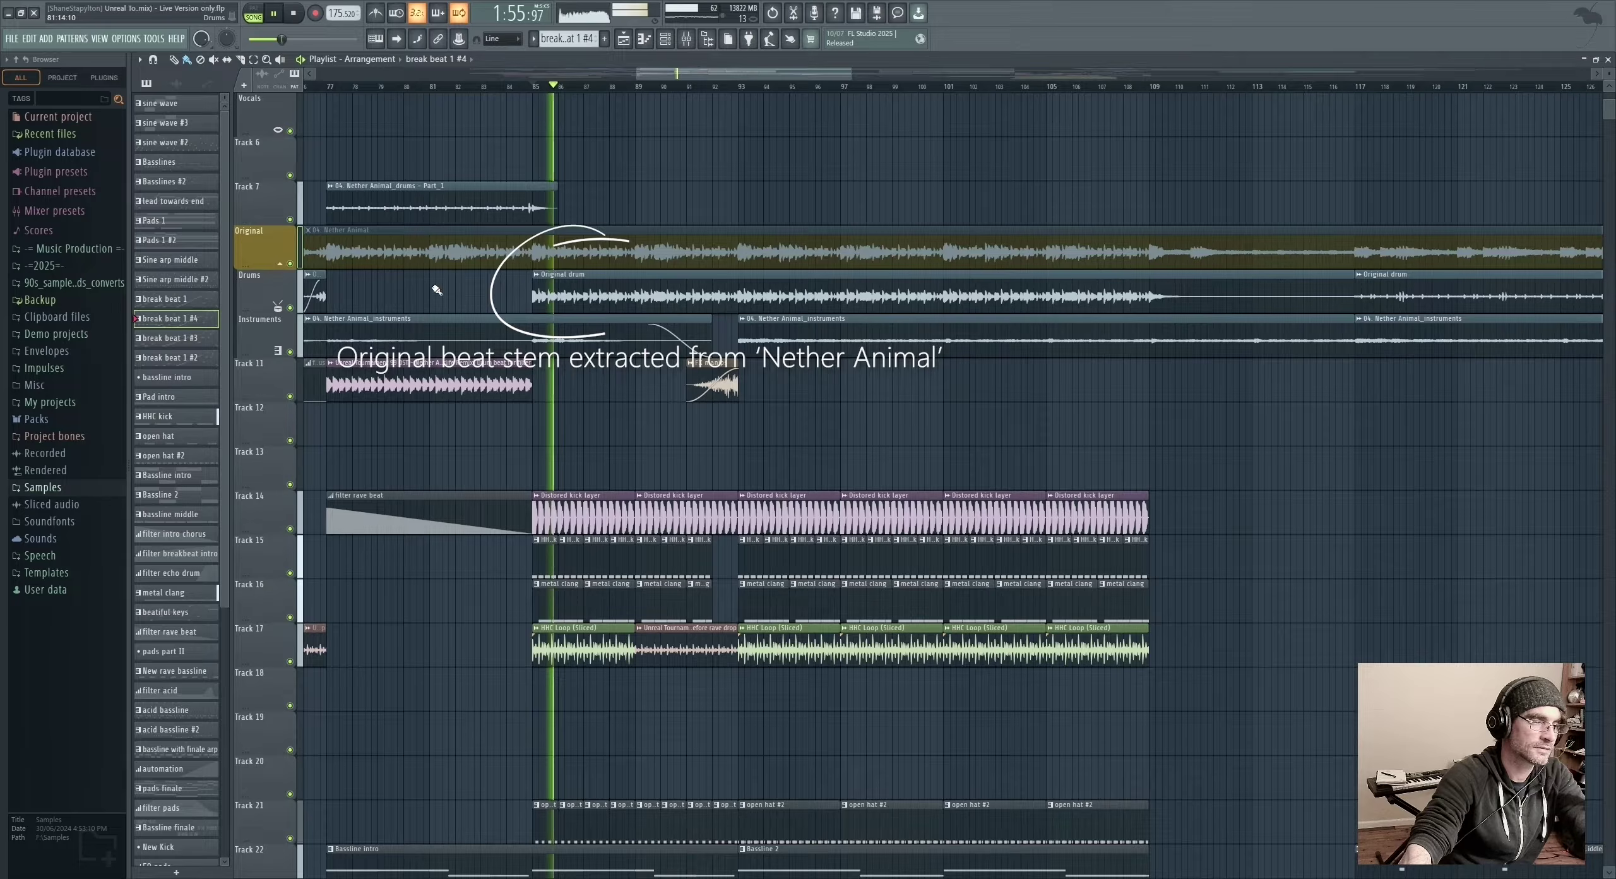
Solo the Drums track, play it from bar 85 and open the Original drum clip
right_click(292, 307)
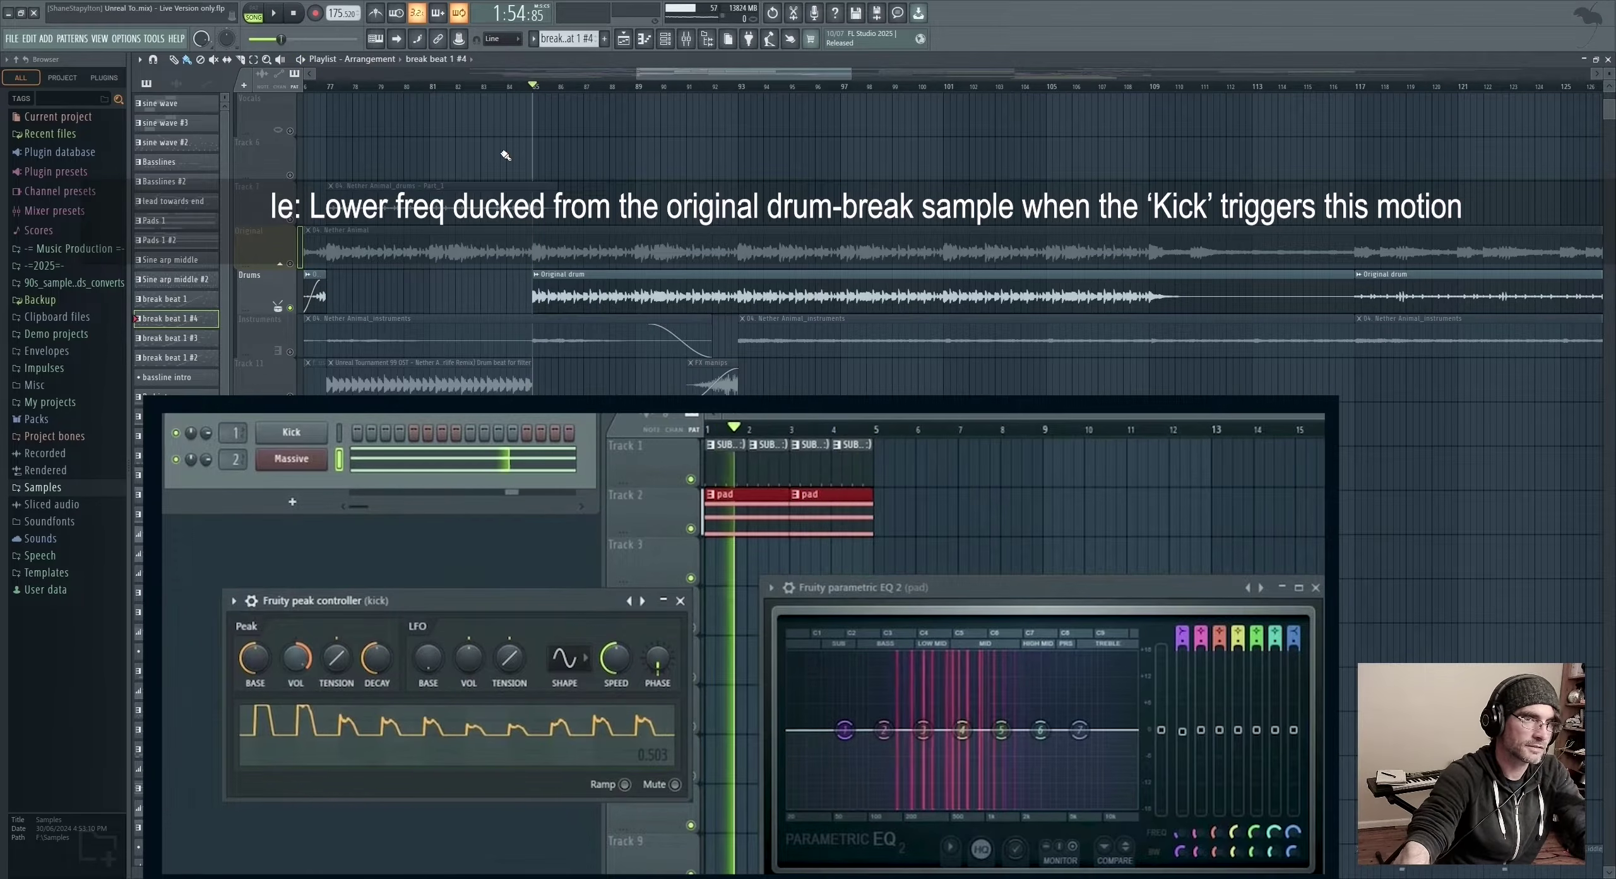
key(space)
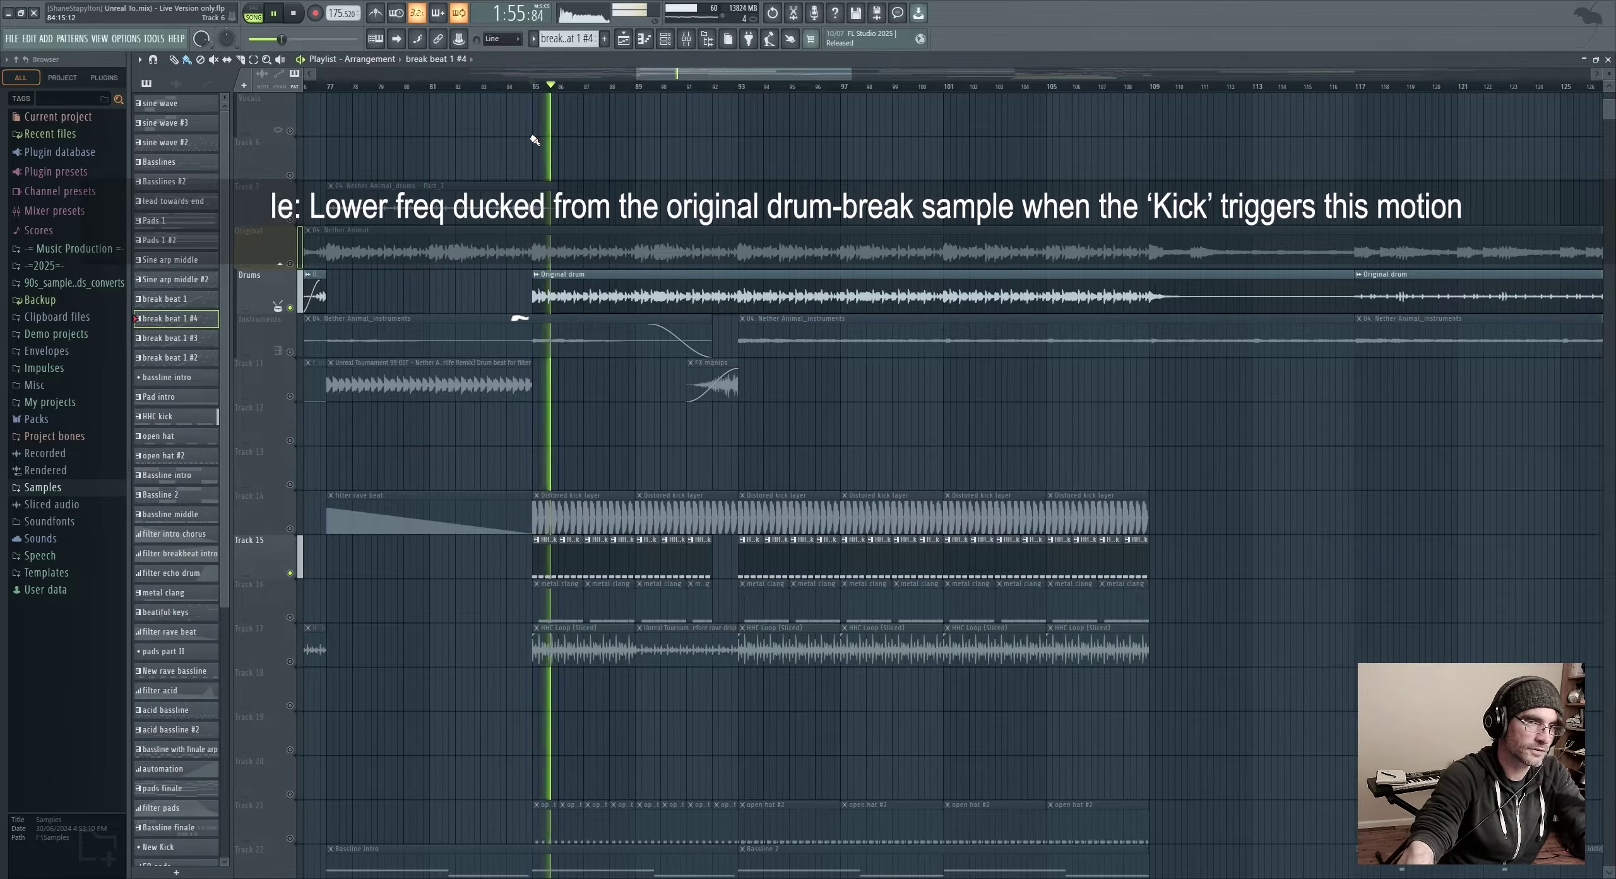
double_click(563, 296)
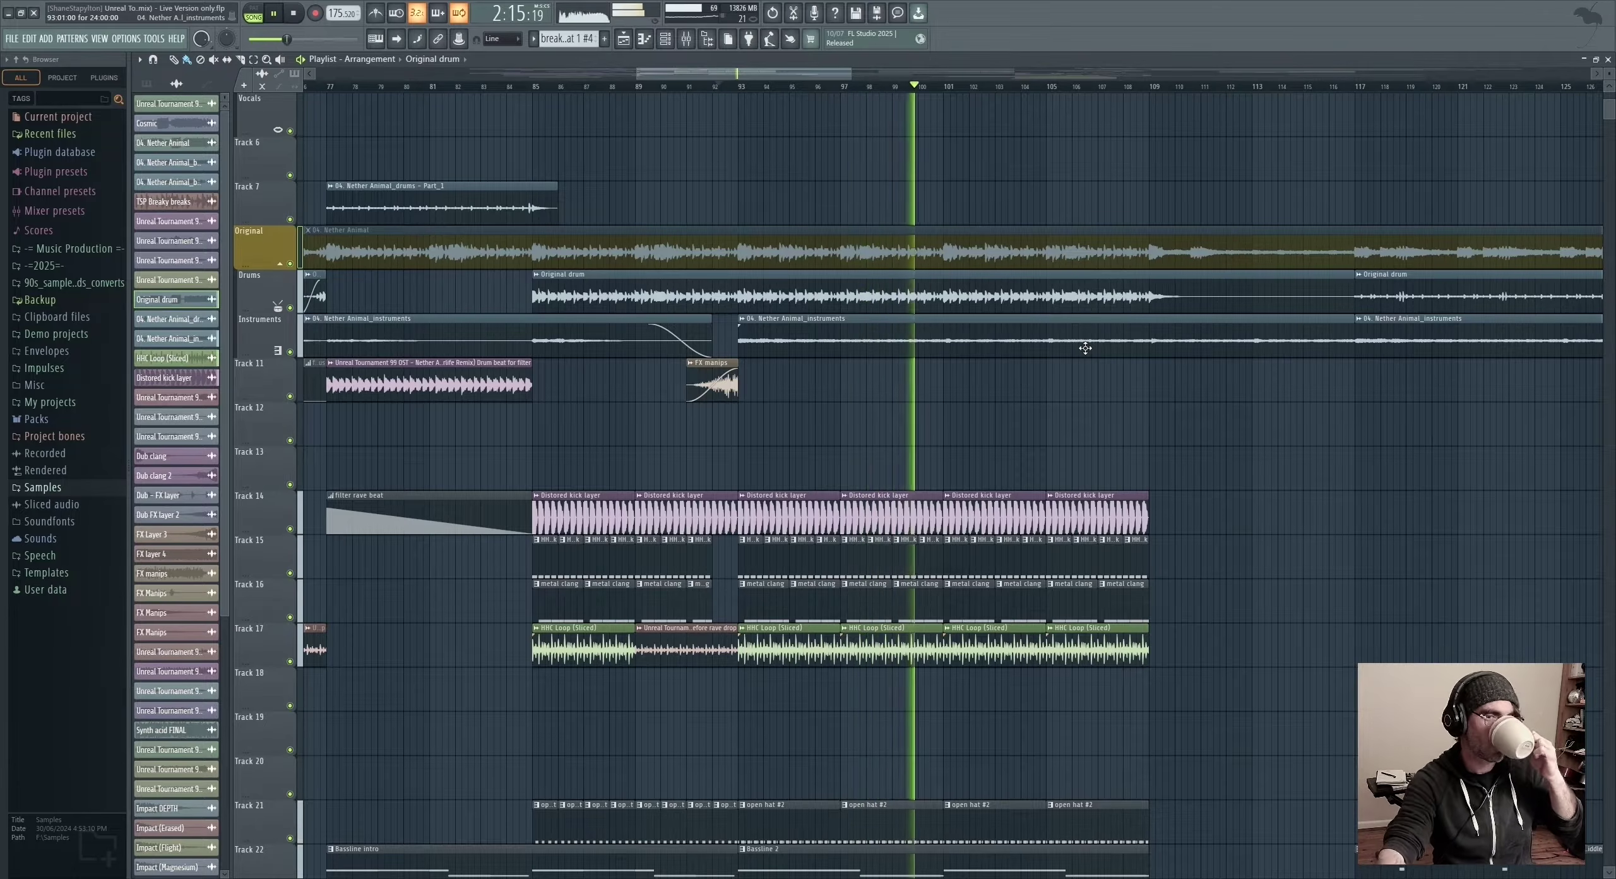
Examine the bass, keys, pad and drum tracks, and play the breakdown from bars 117 and 129
scroll(1085, 348, down, 10)
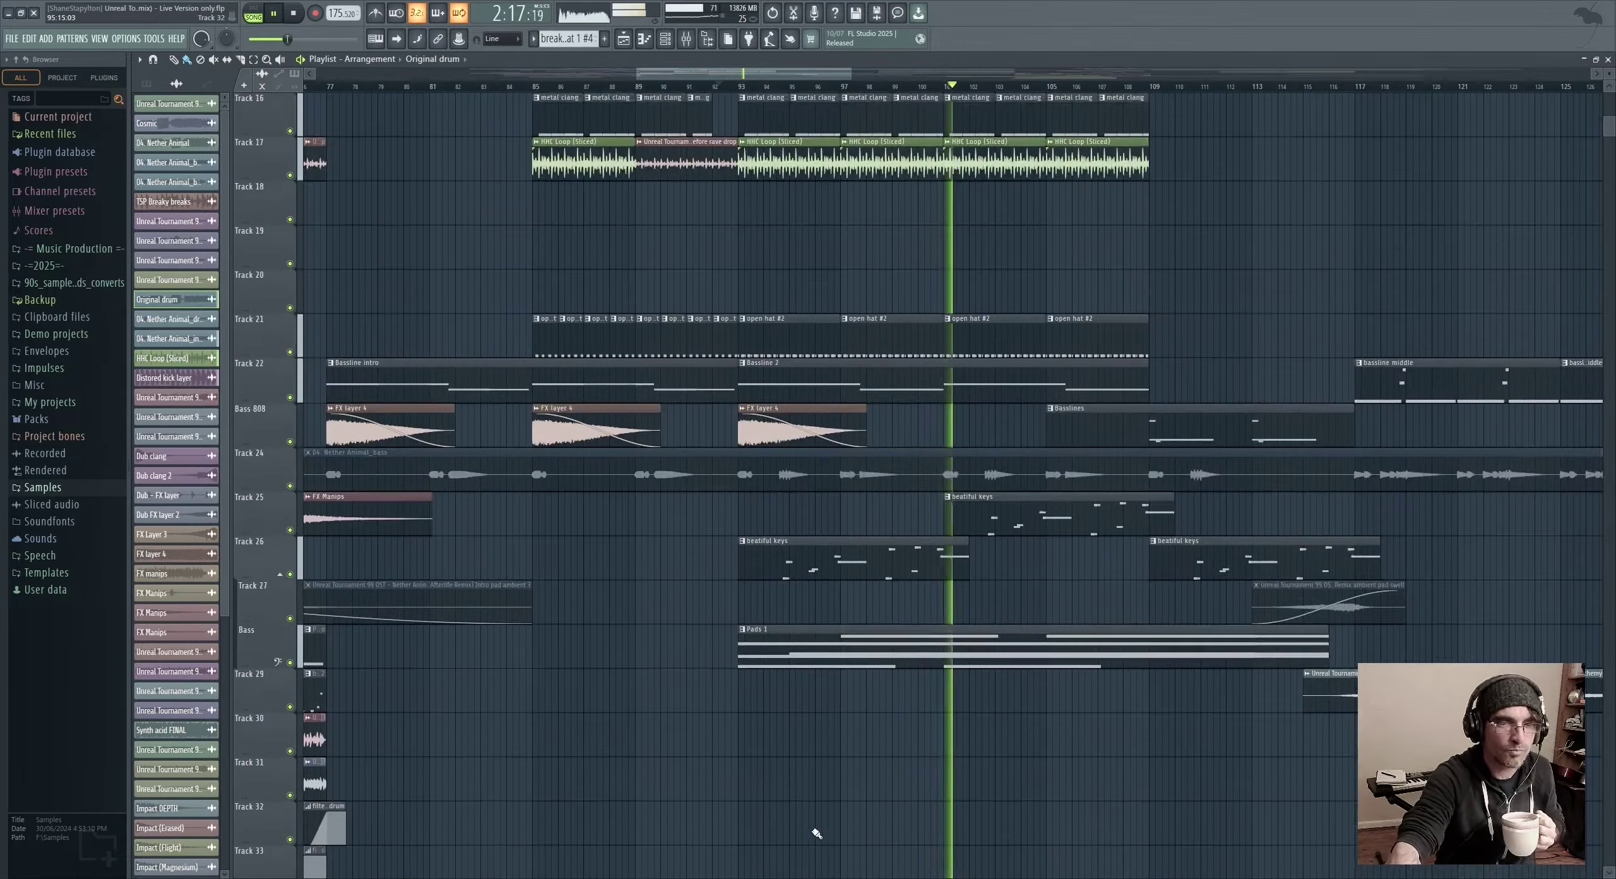
scroll(817, 833, up, 8)
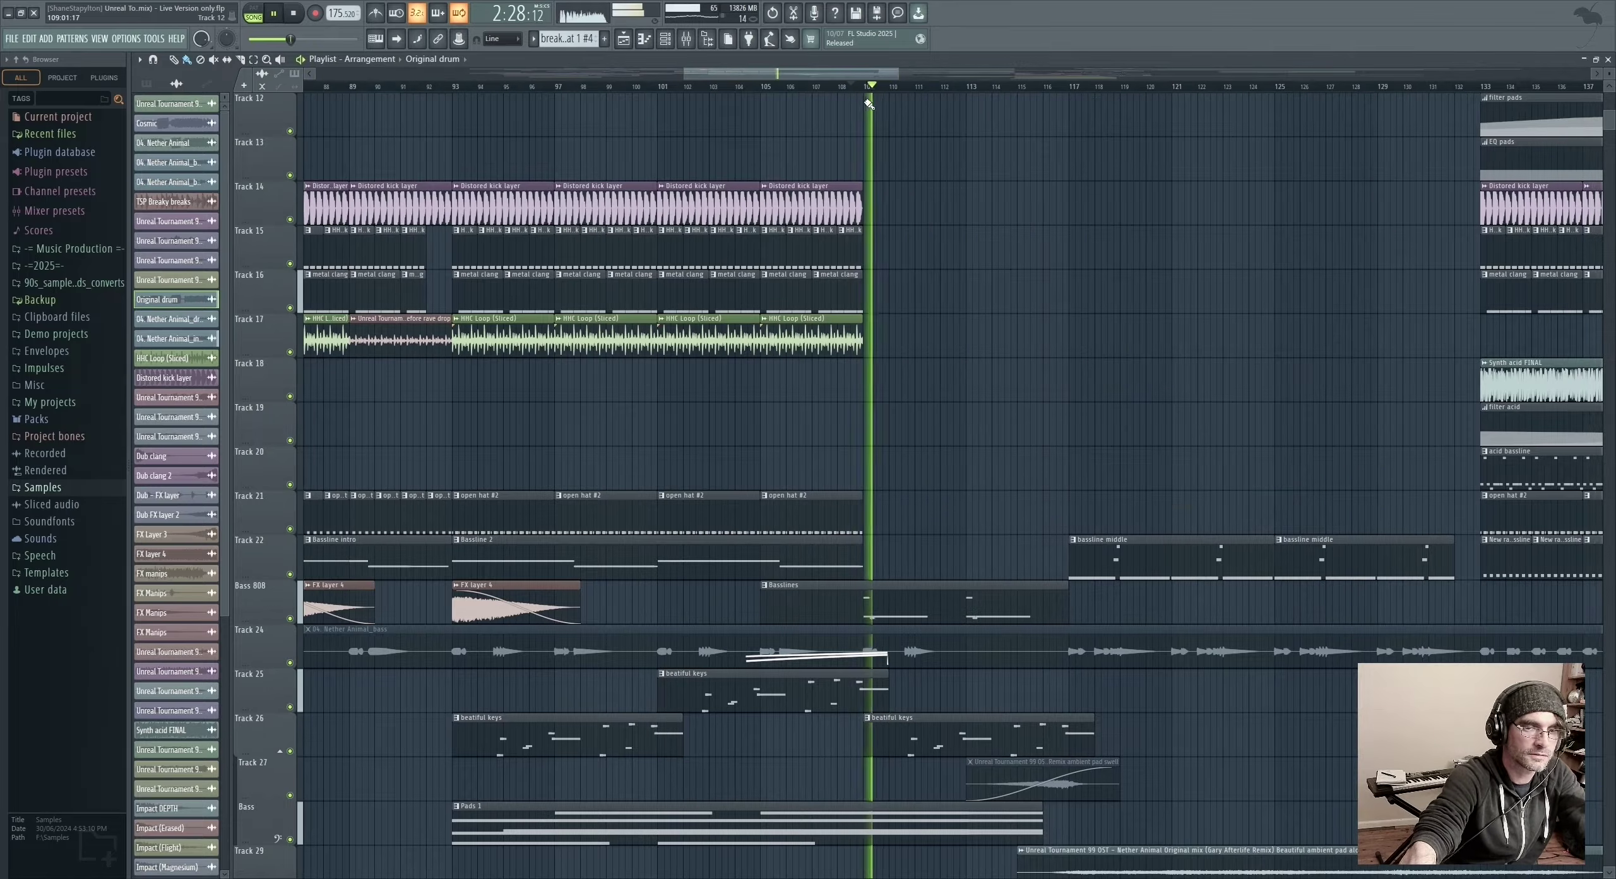
scroll(961, 442, up, 5)
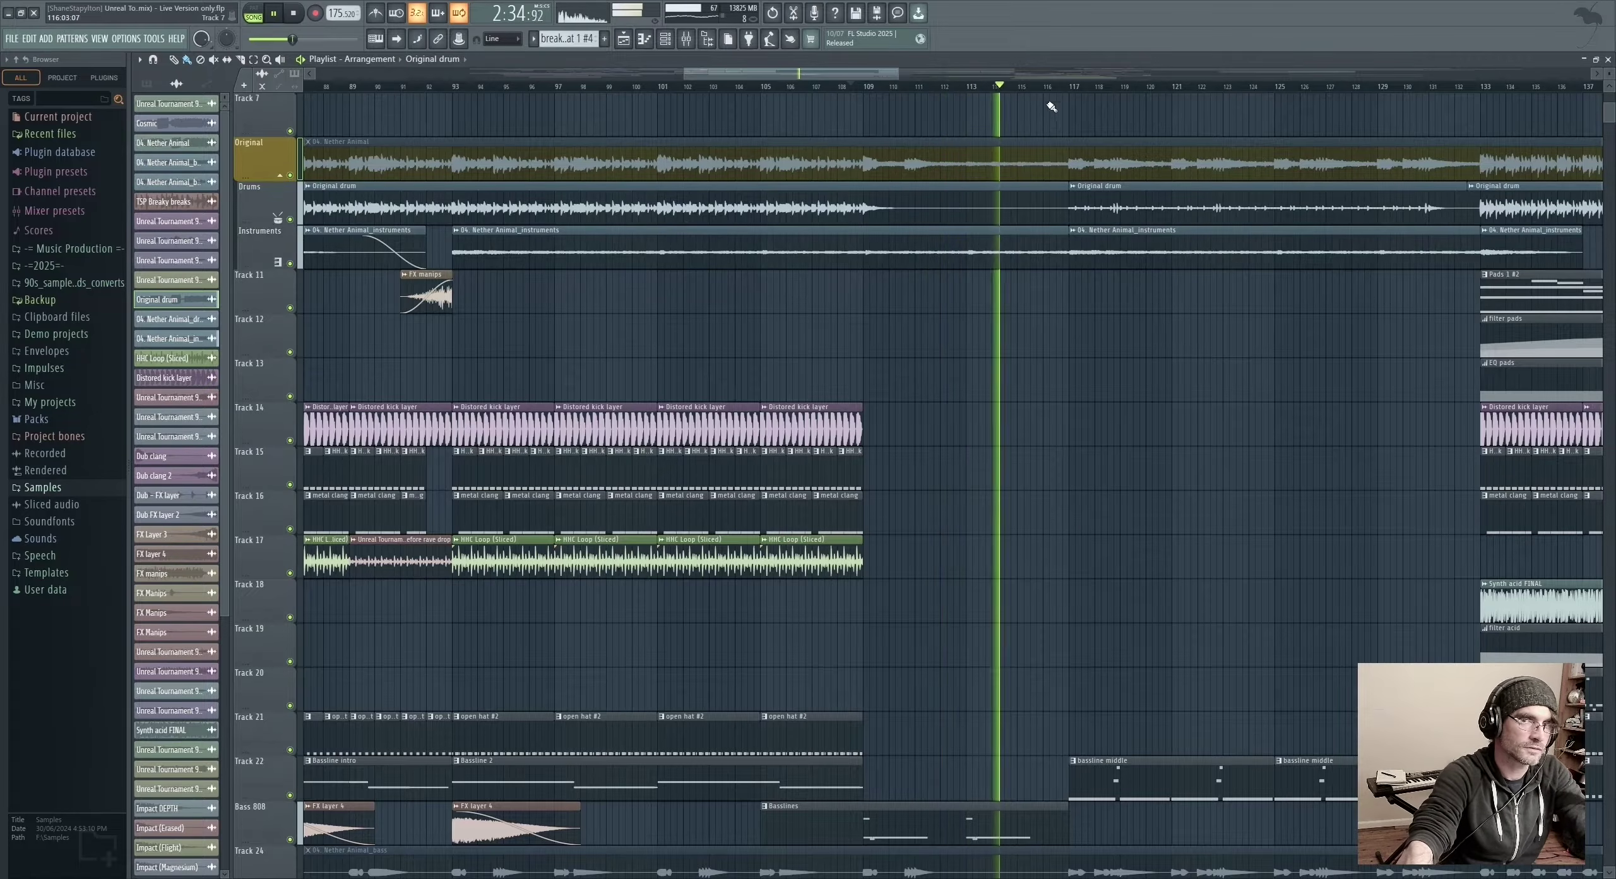
click(1075, 86)
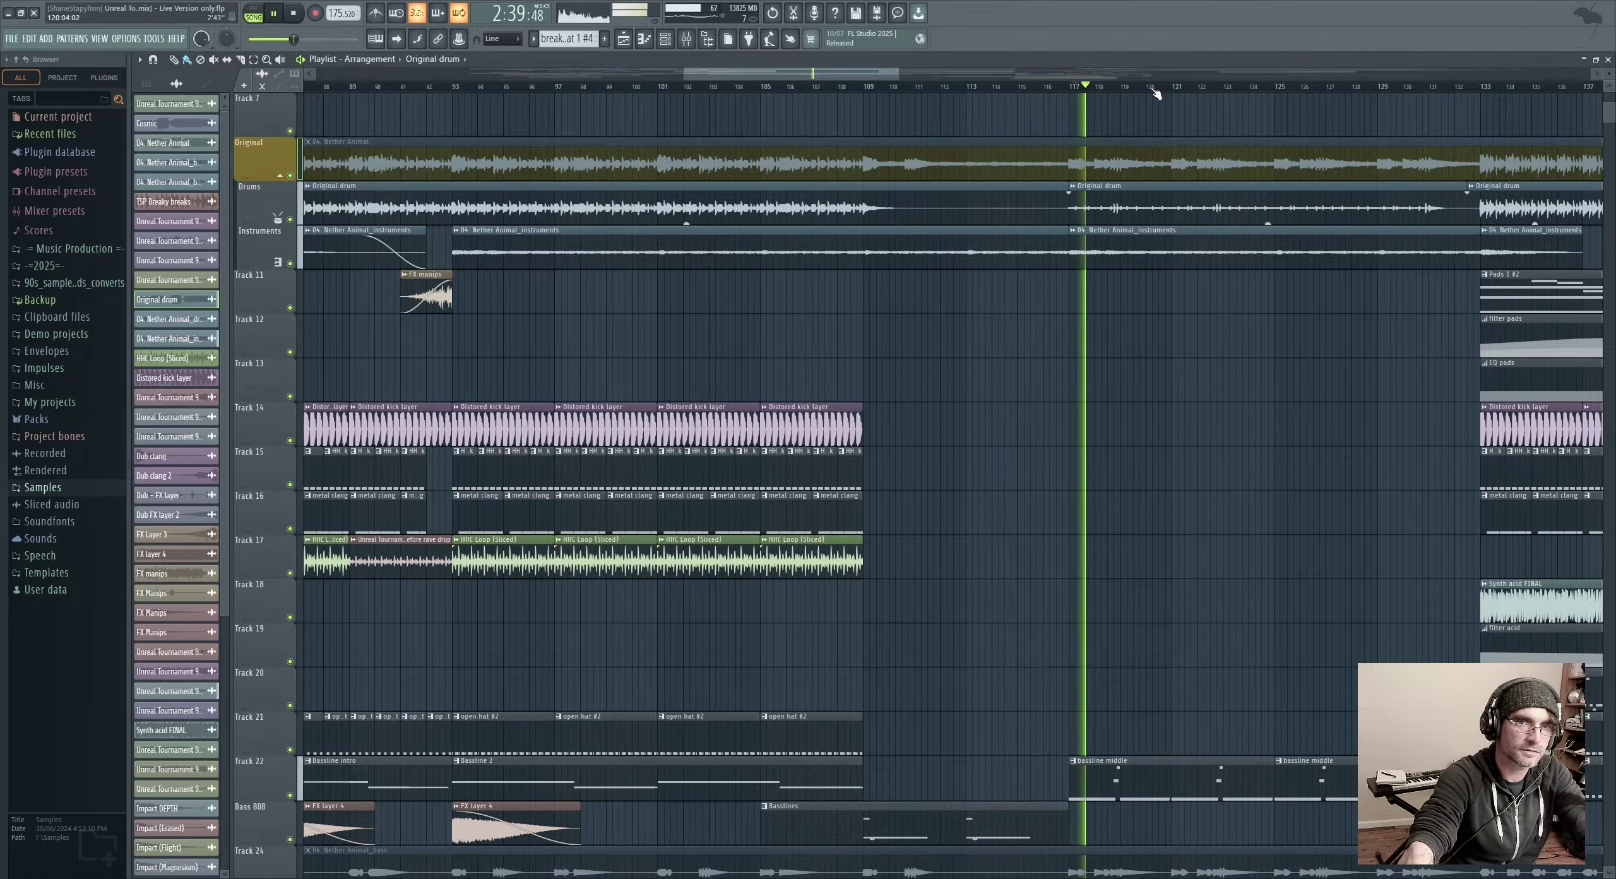
drag(765, 73, 854, 90)
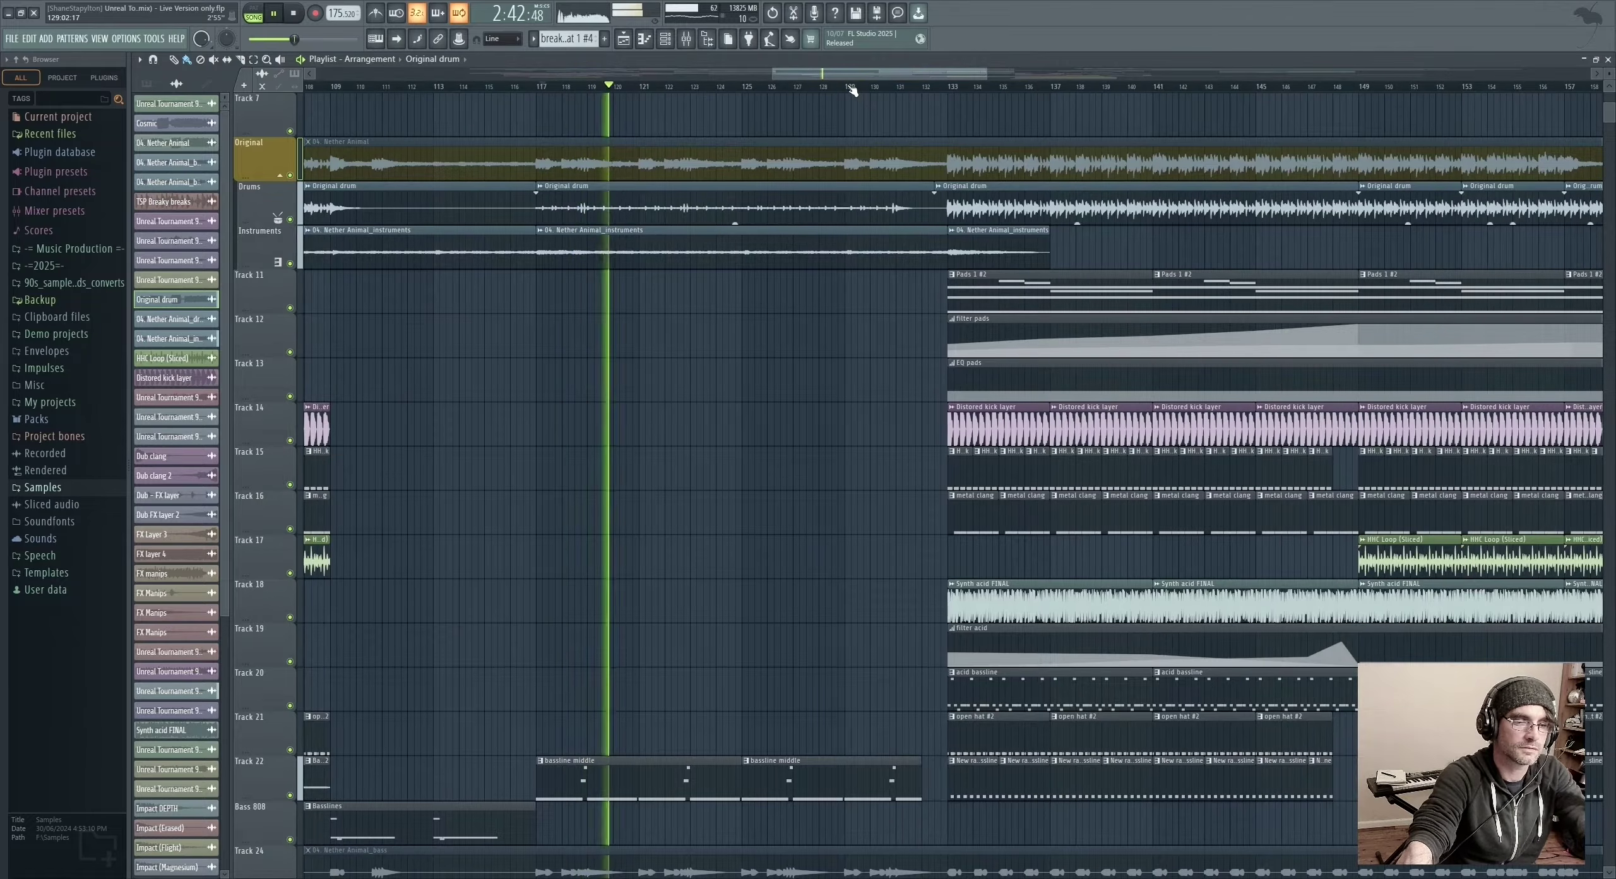
click(852, 89)
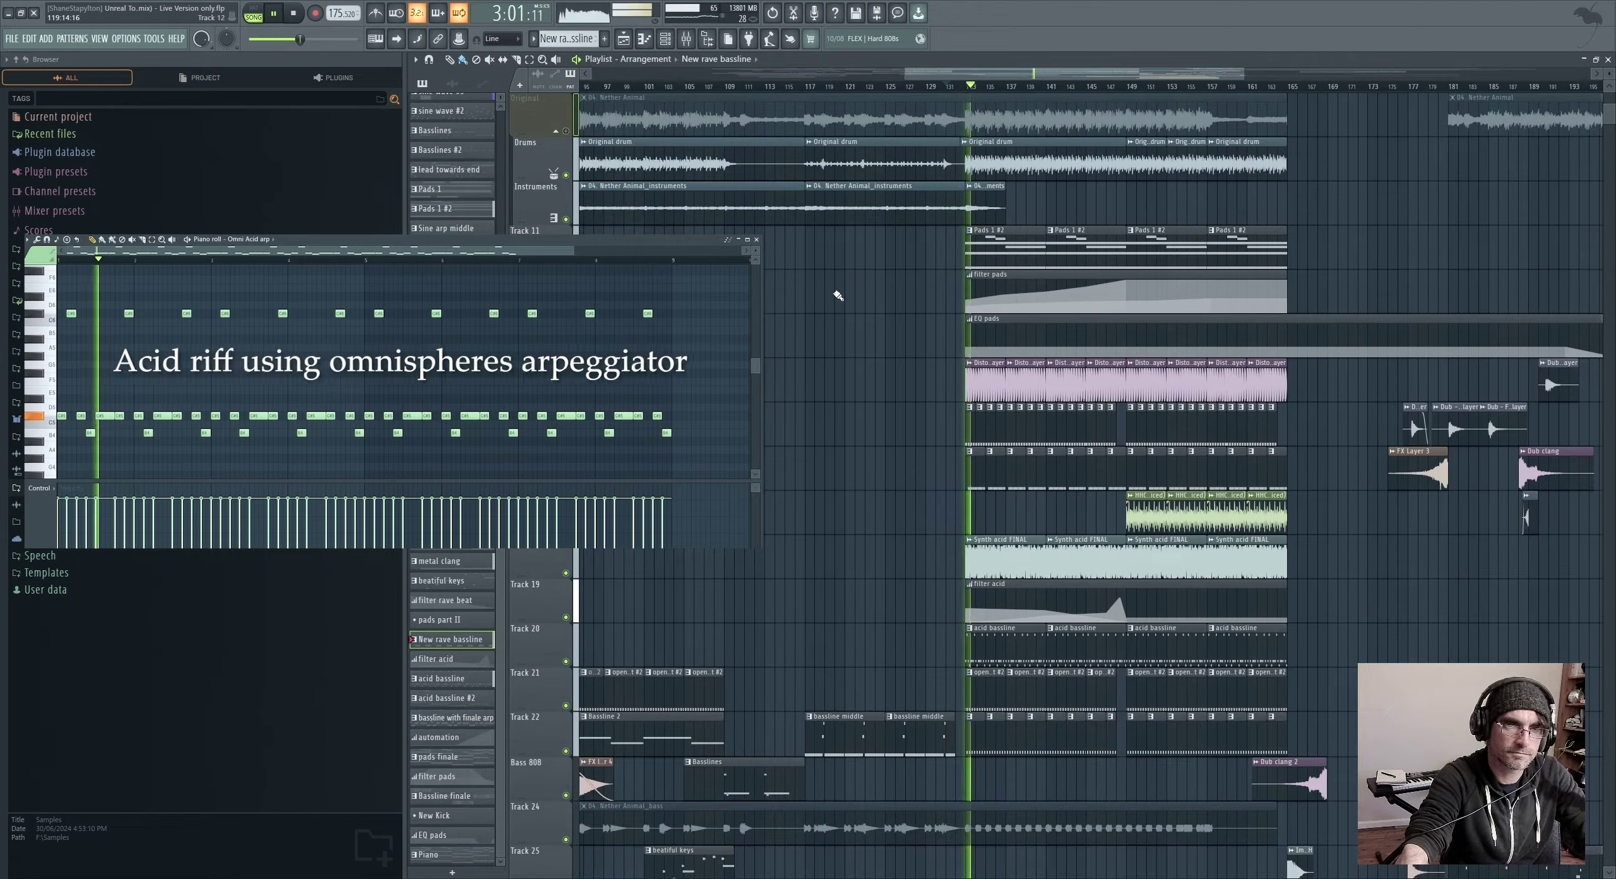
Examine the acid section's layers from bar 133 and pick the sine wave #2 clip on the Sine arp track
scroll(839, 546, up, 3)
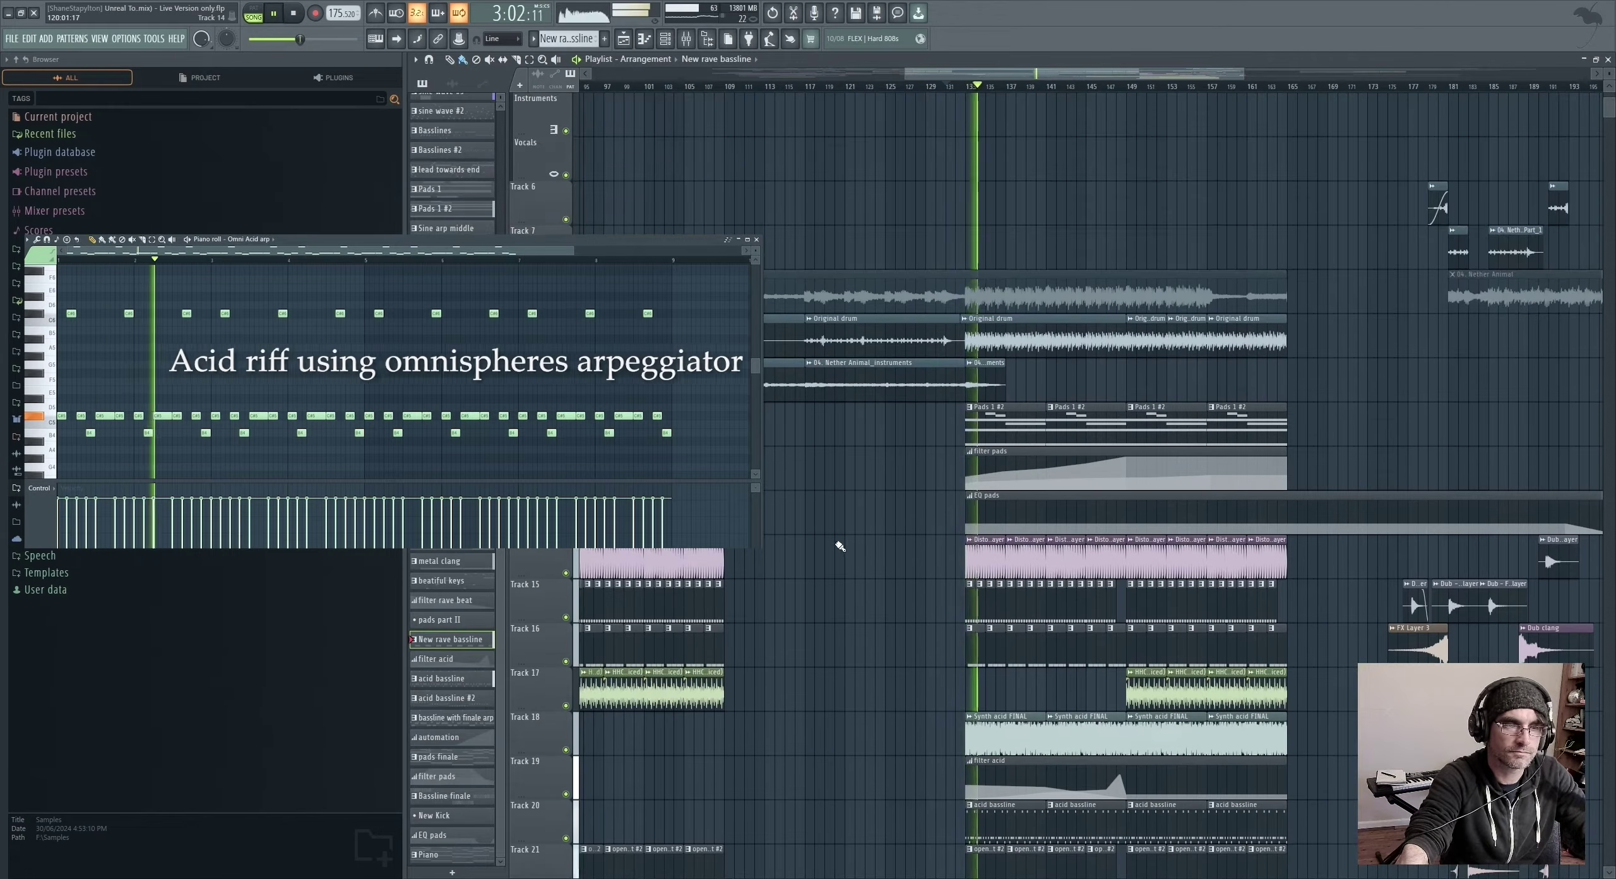
scroll(841, 543, down, 9)
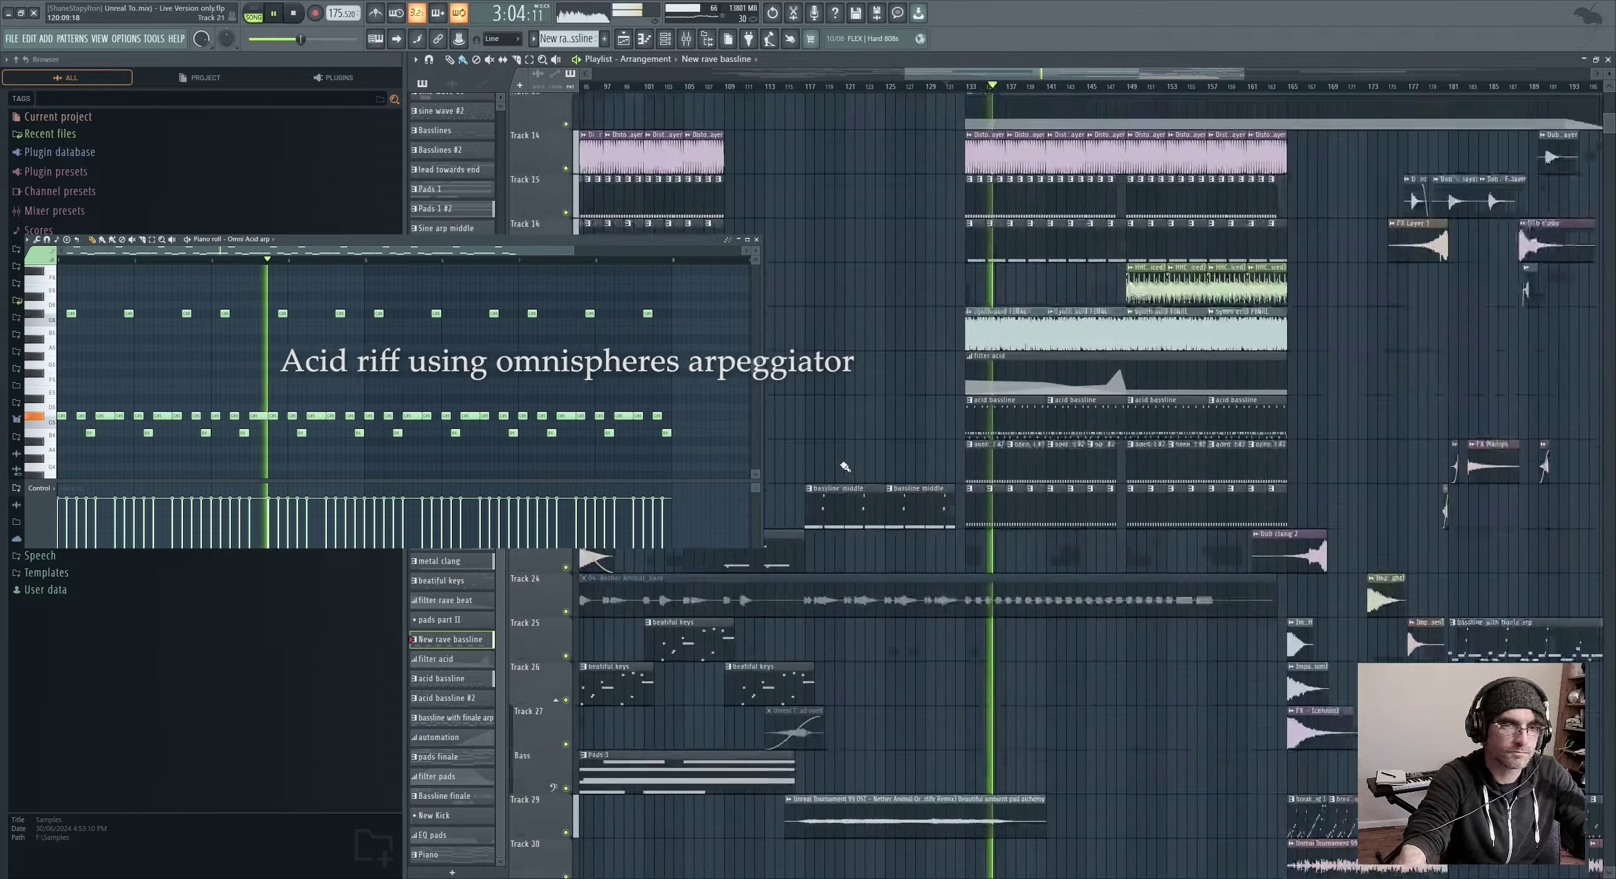
scroll(845, 467, down, 3)
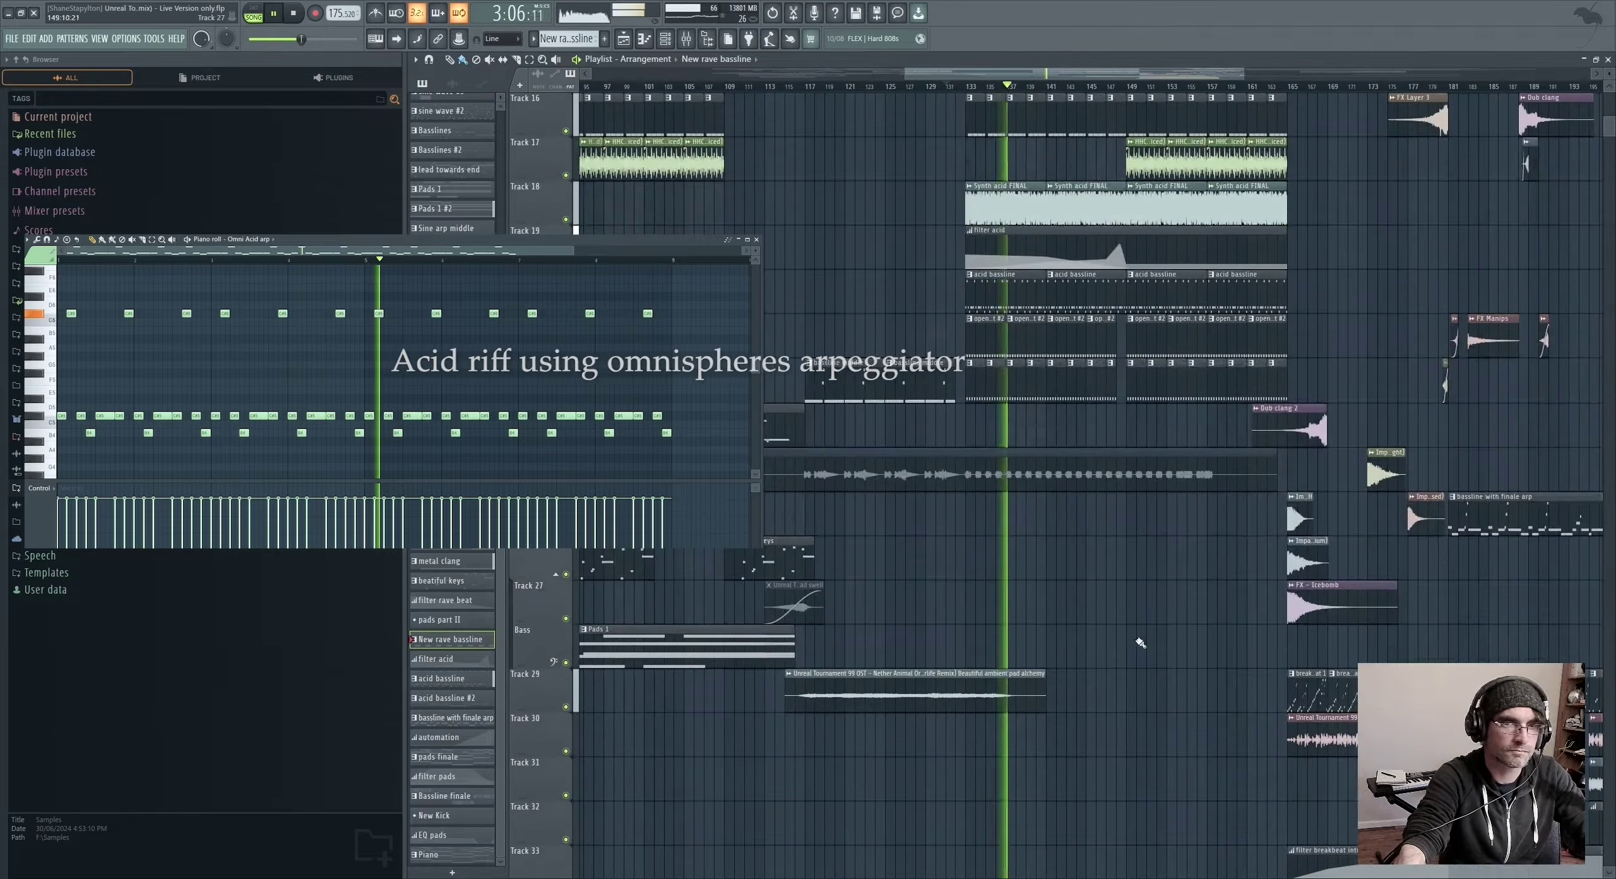
scroll(814, 423, up, 9)
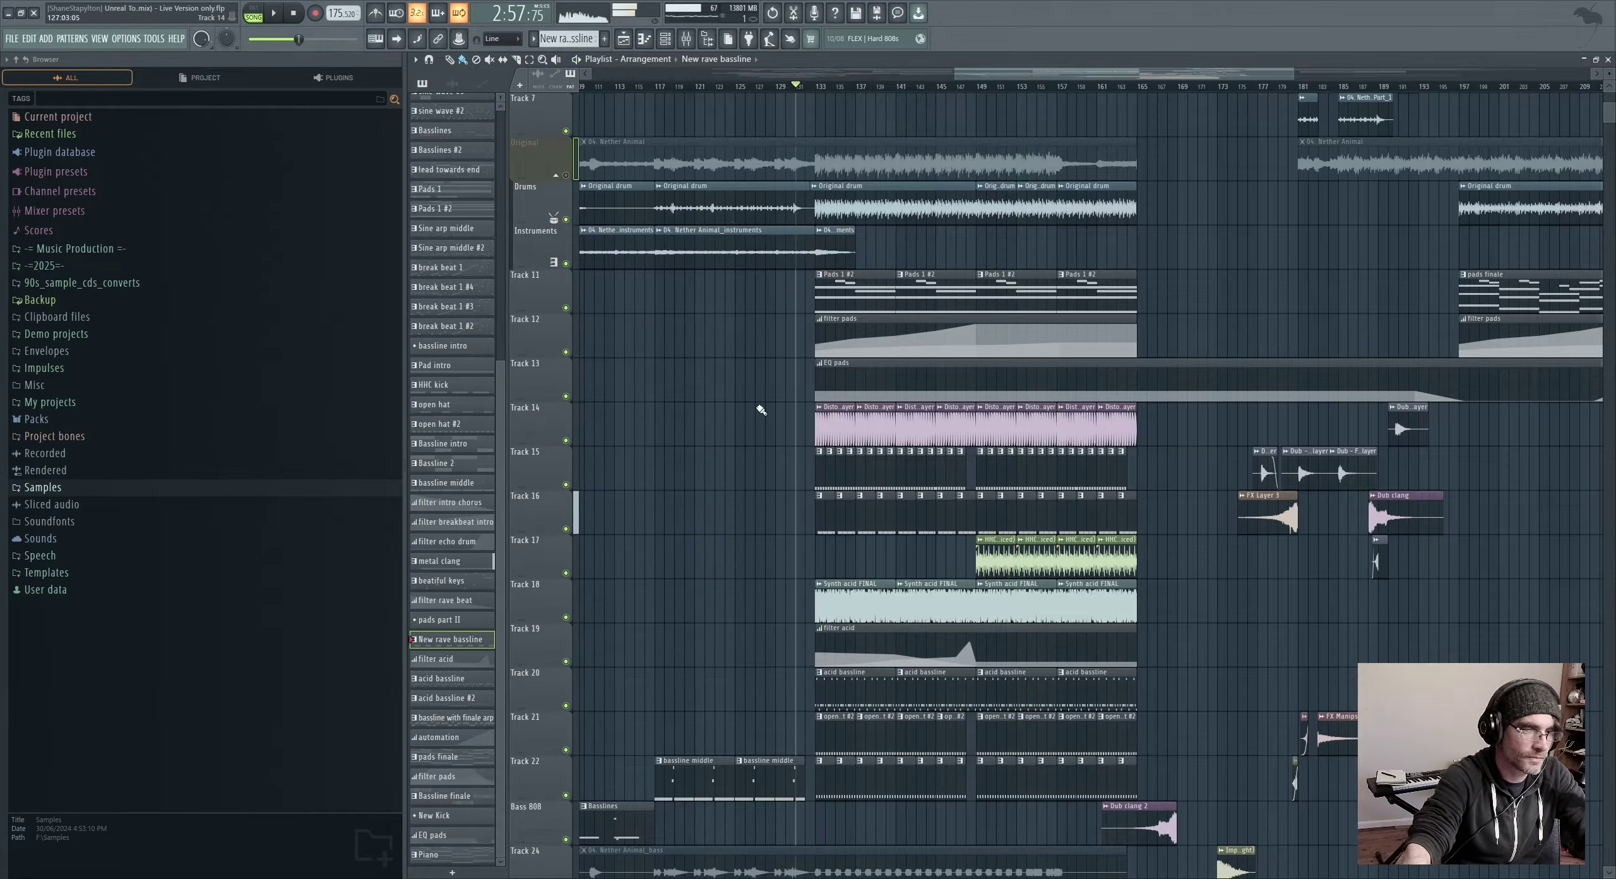
key(space)
scroll(730, 425, down, 5)
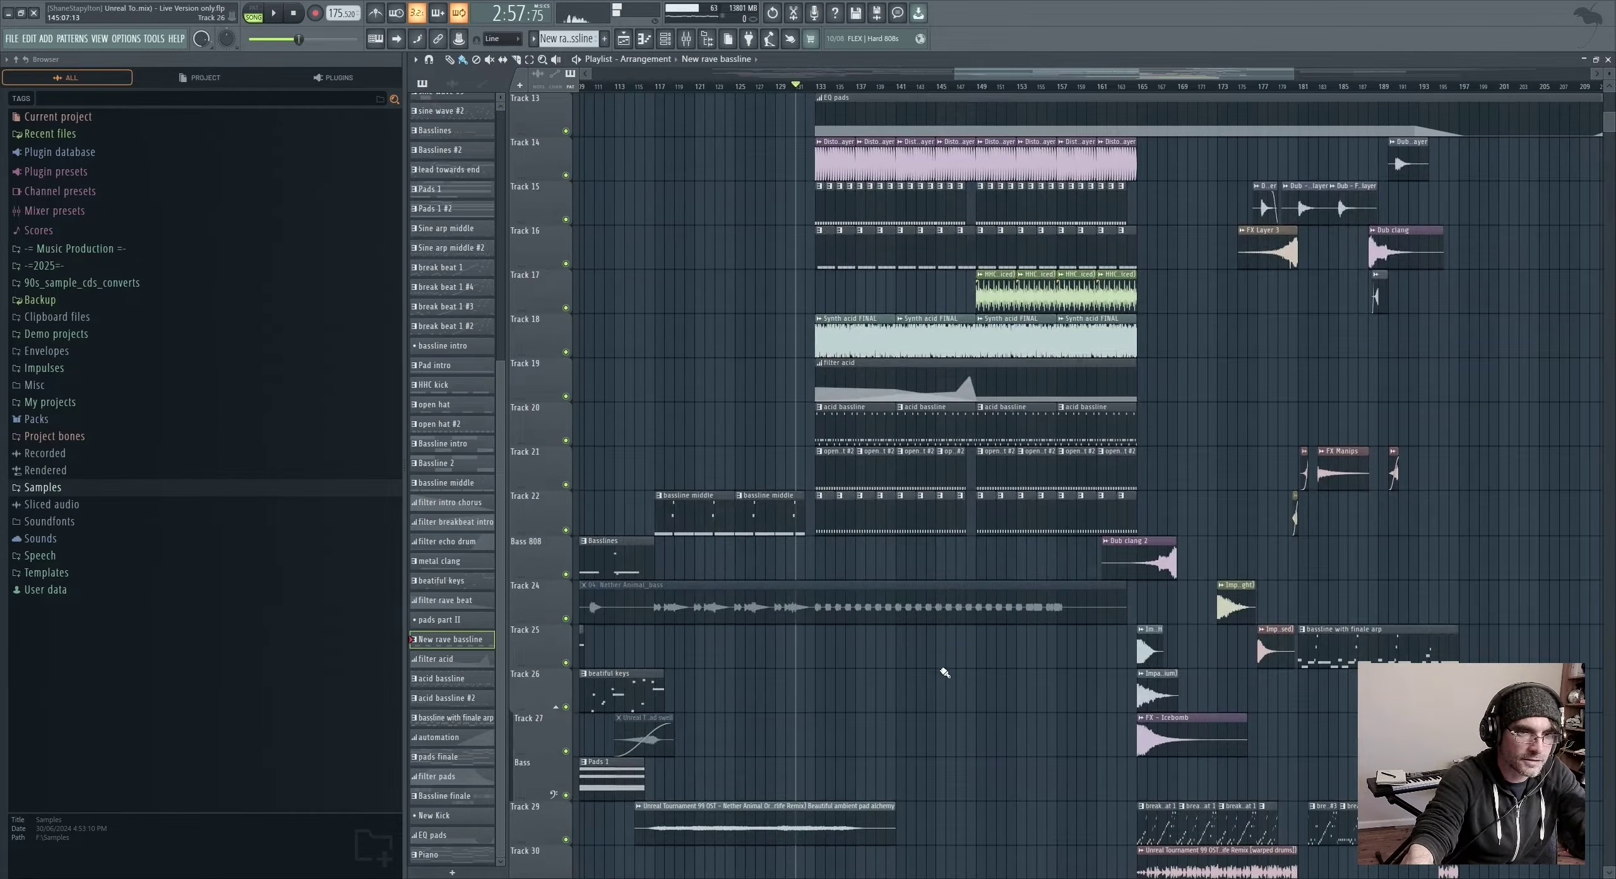
scroll(945, 670, down, 10)
click(1029, 520)
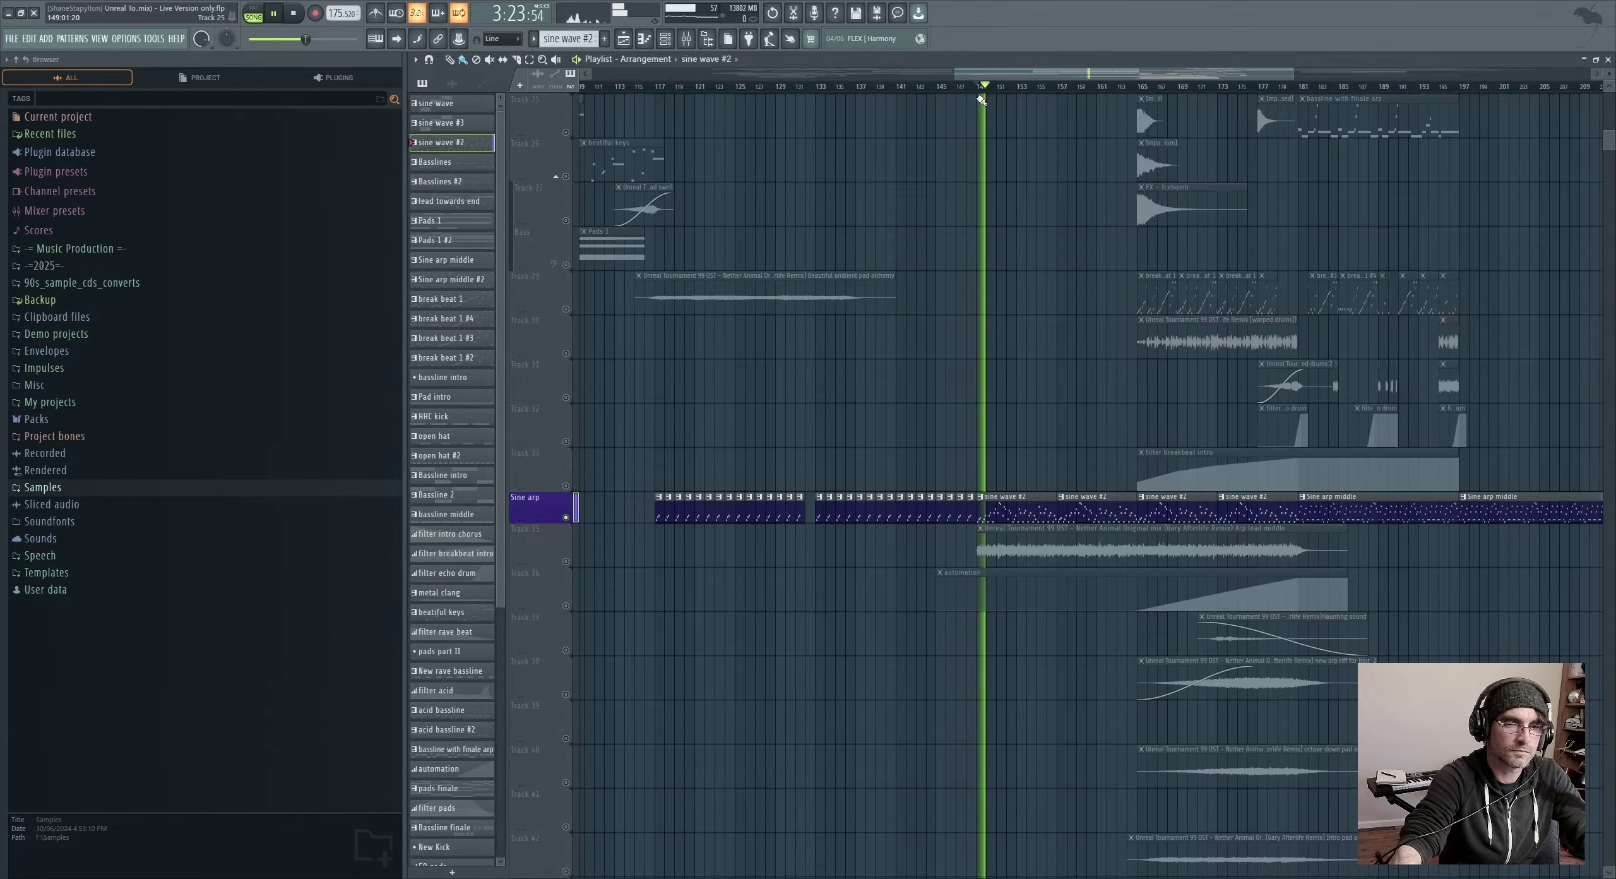
Toggle the arp lead on Track 35 in and out to compare it with the soloed Sine arp
click(565, 561)
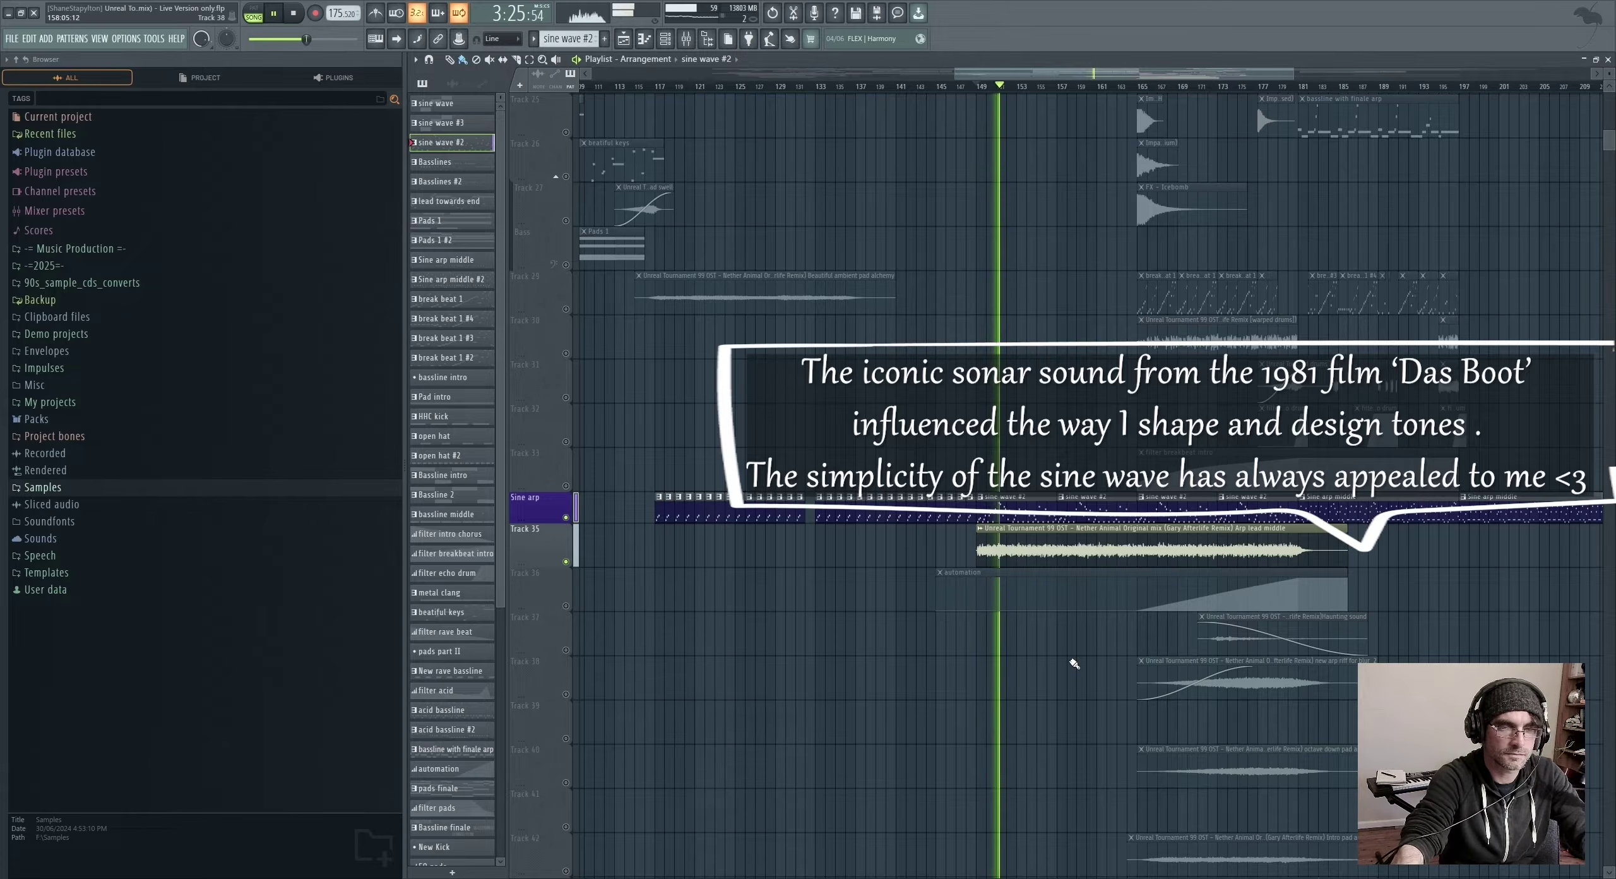
click(566, 561)
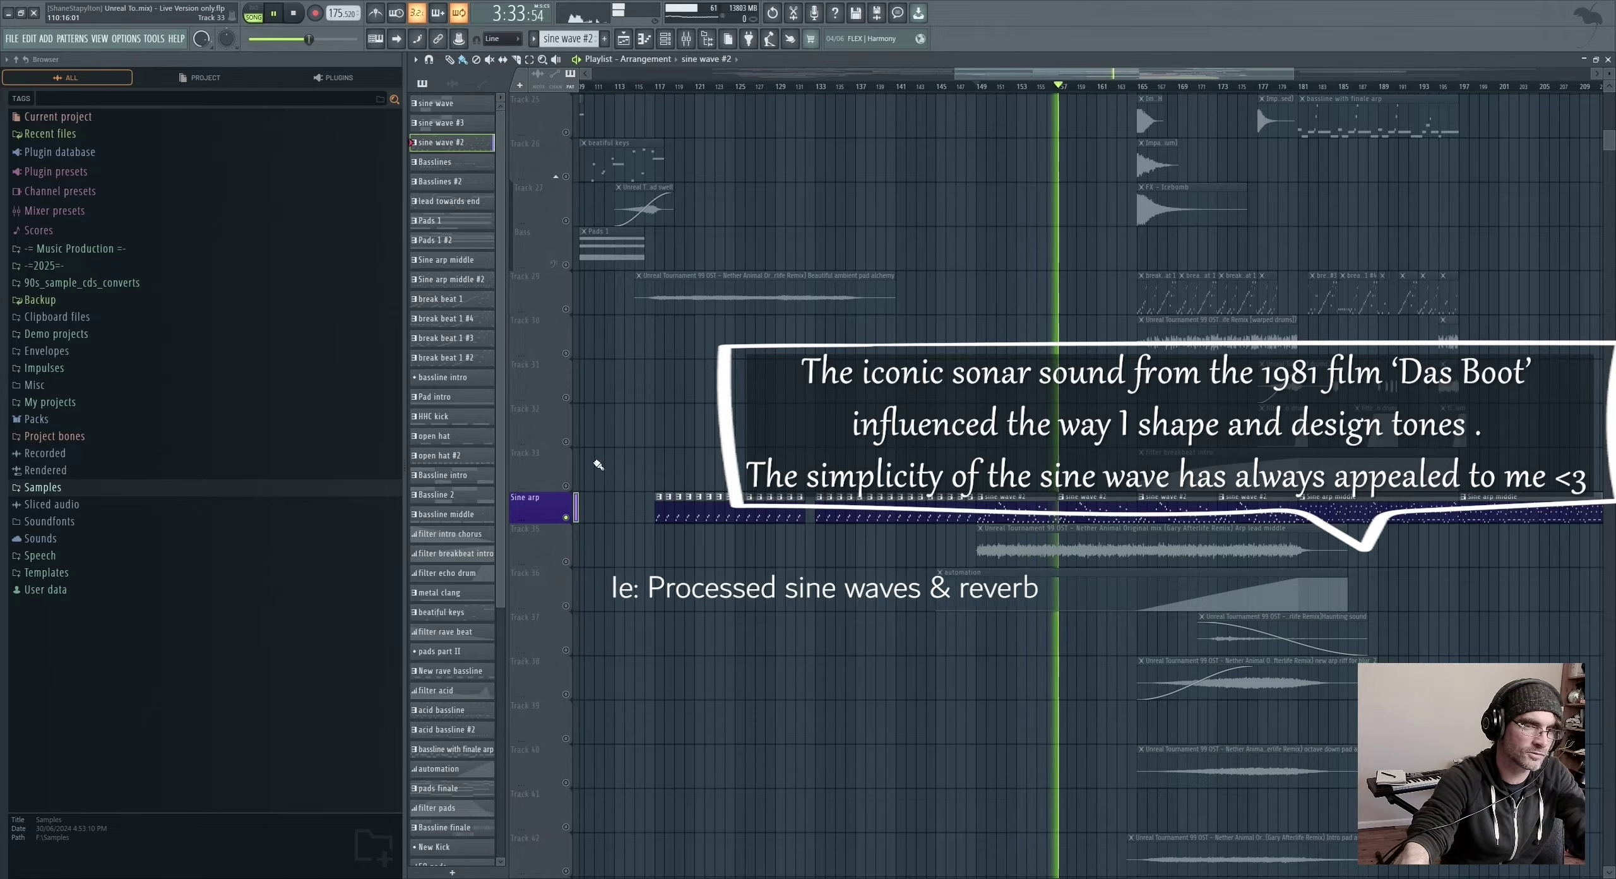
click(567, 561)
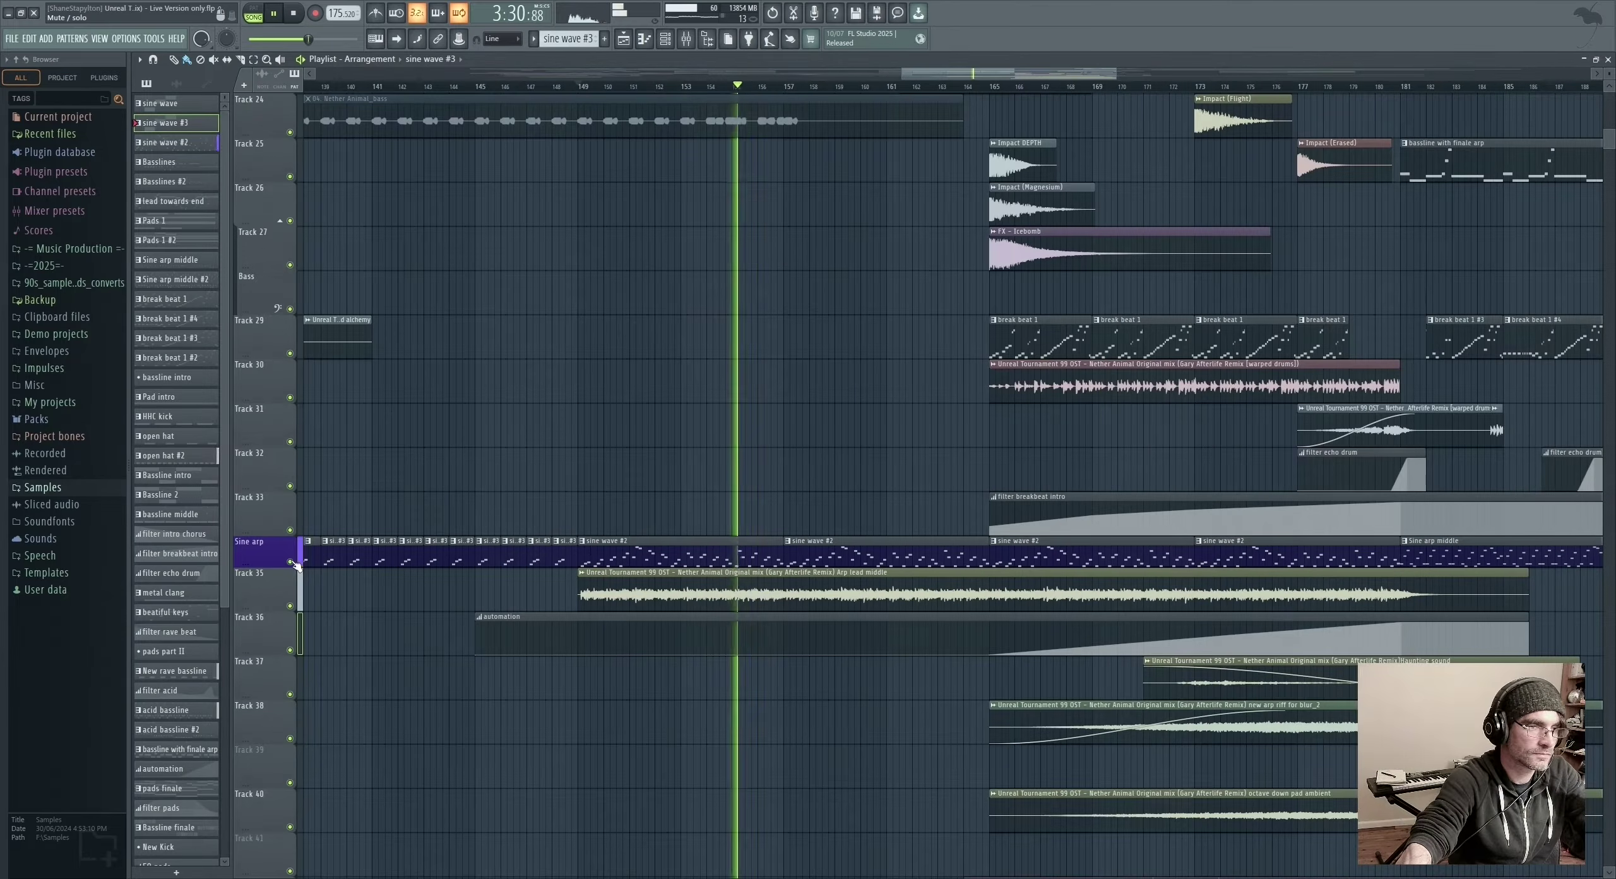
Audition the pads and their filter automation on Tracks 11 and 12, and restore playback of all tracks
scroll(794, 352, up, 5)
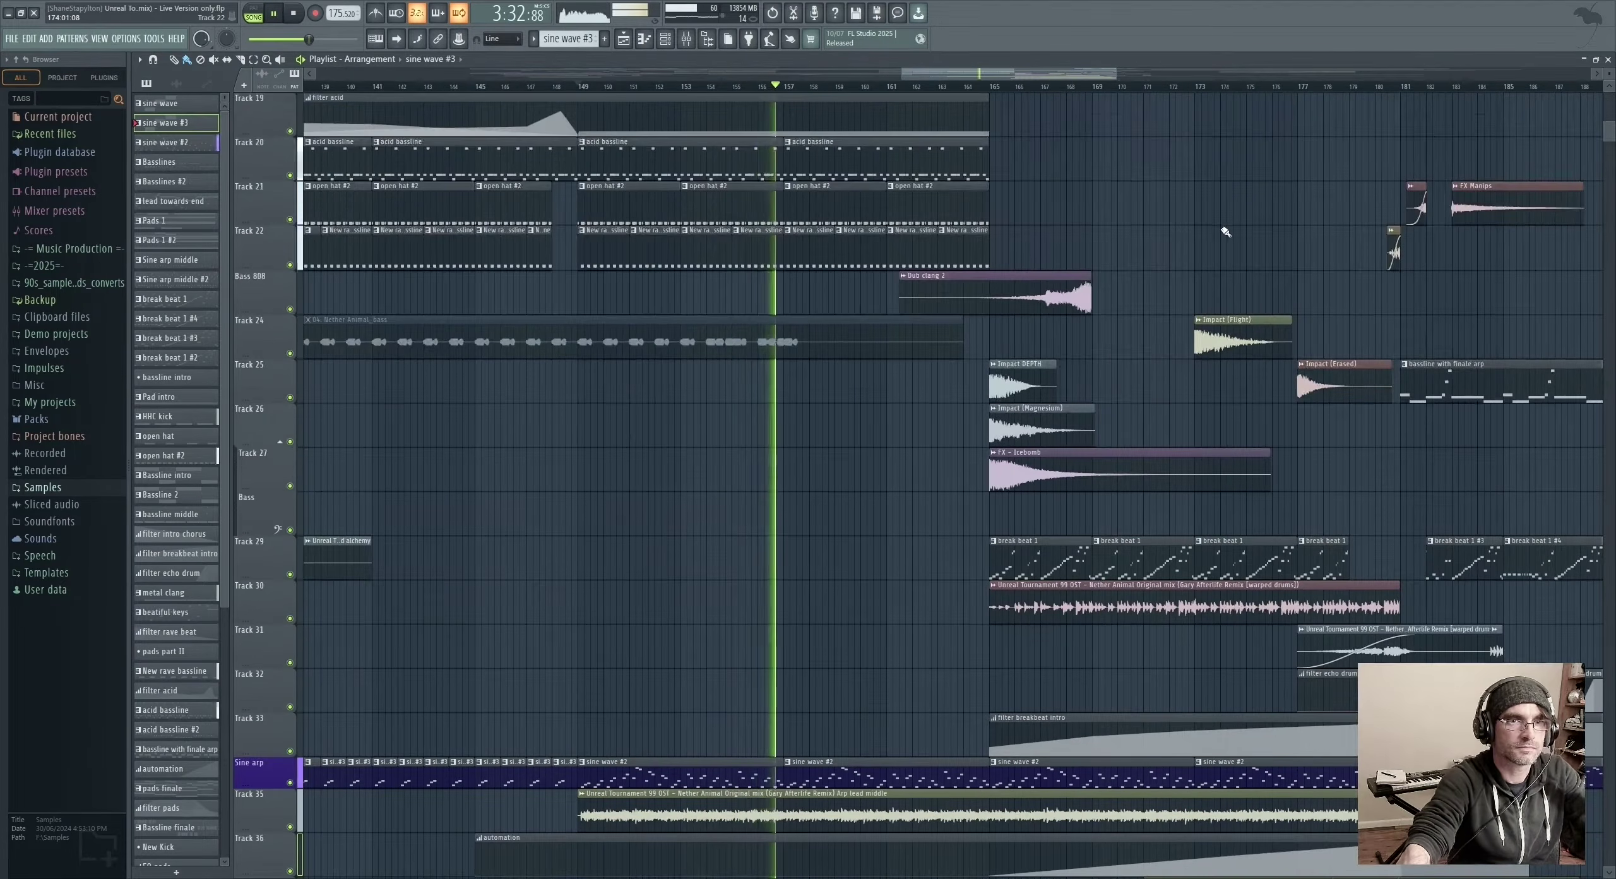
scroll(1174, 316, up, 3)
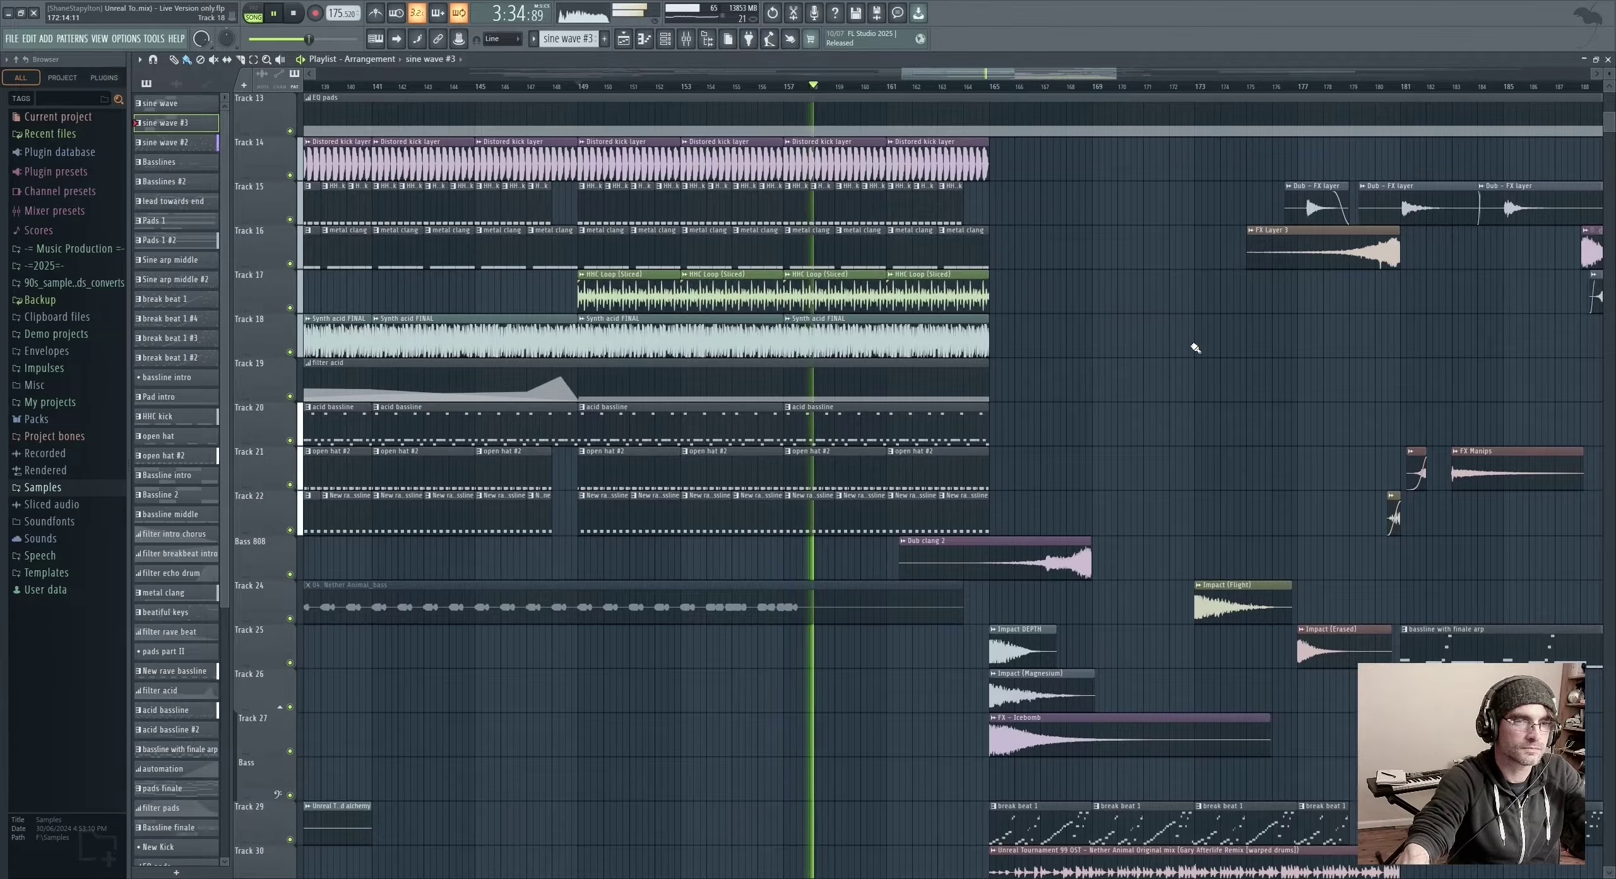
scroll(1199, 436, up, 2)
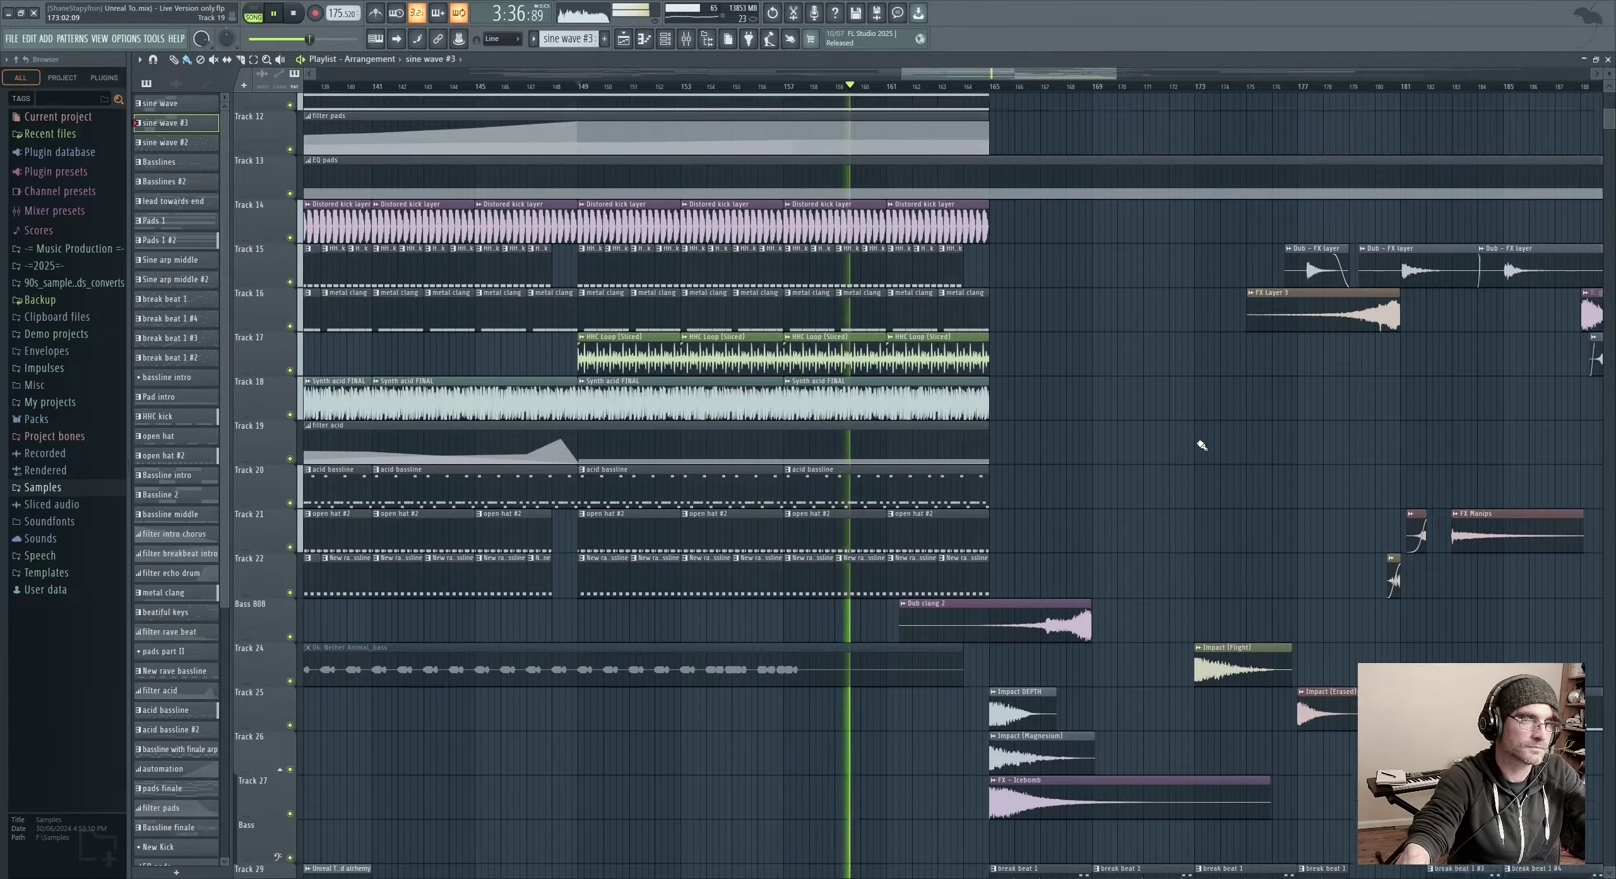
scroll(1137, 483, up, 3)
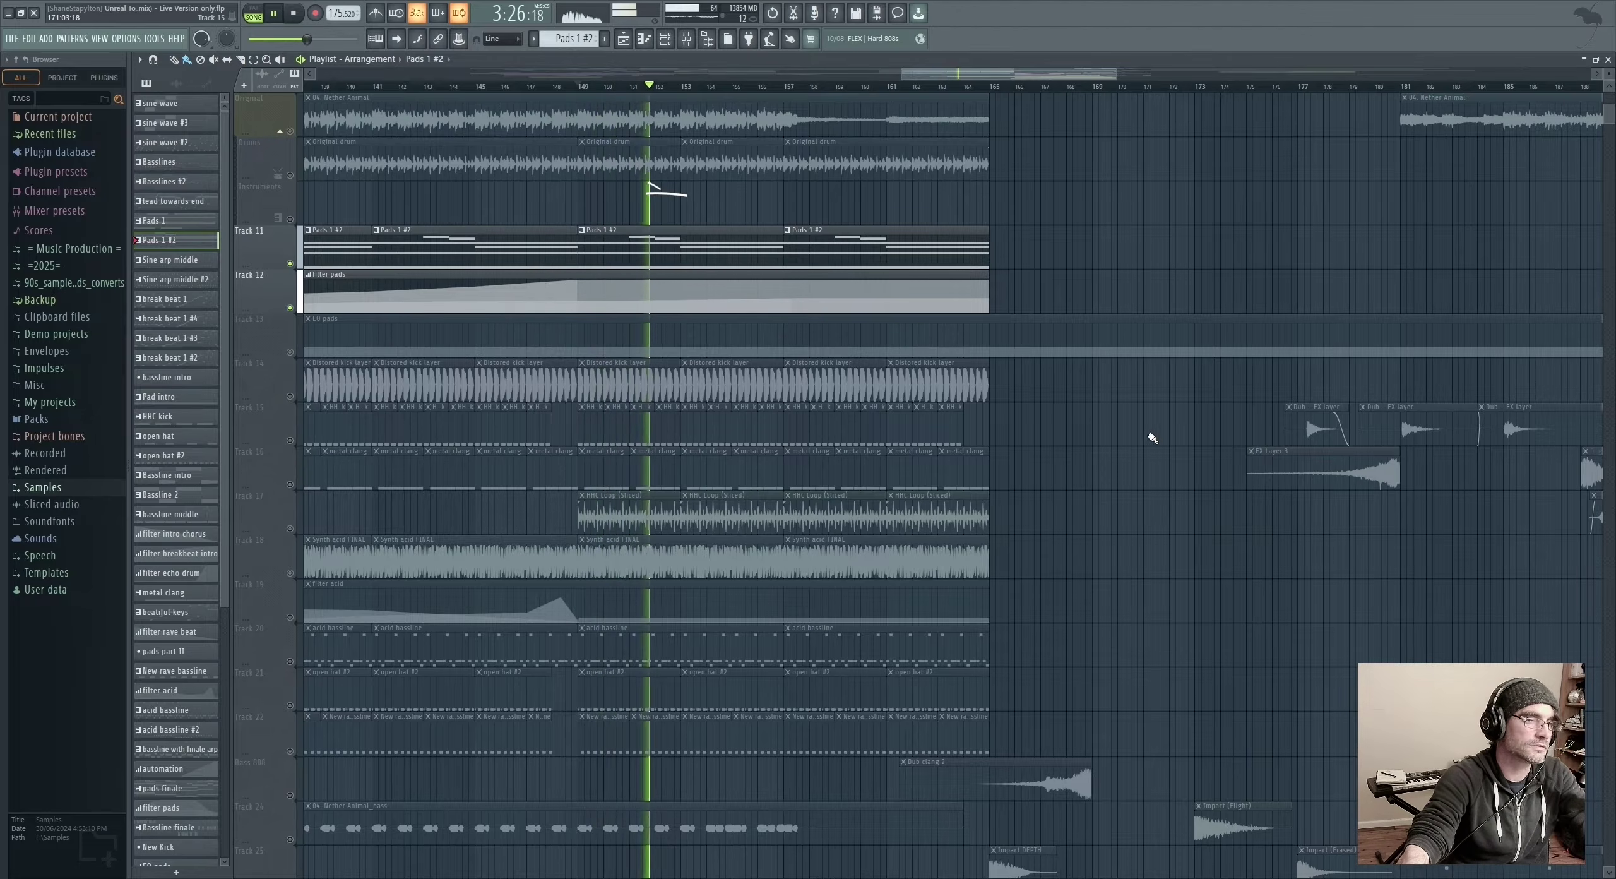
ctrl+click(290, 308)
ctrl+click(290, 308)
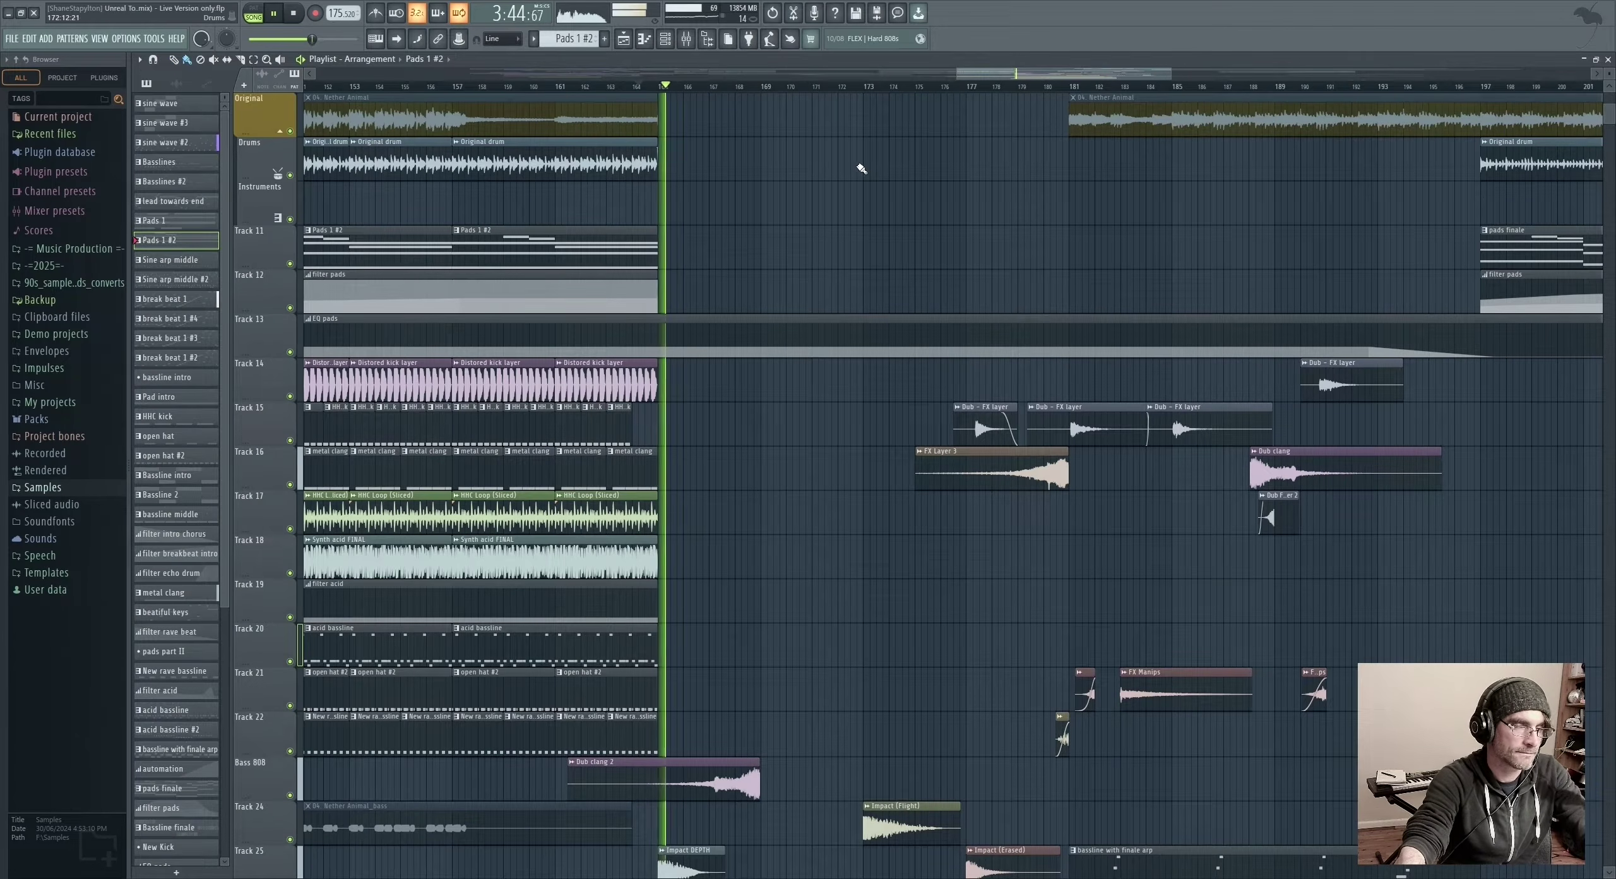
Play the breakdown after bar 165, jumping to bars 175 and 180 to audition its impacts, FX layers and break beats
scroll(847, 180, down, 8)
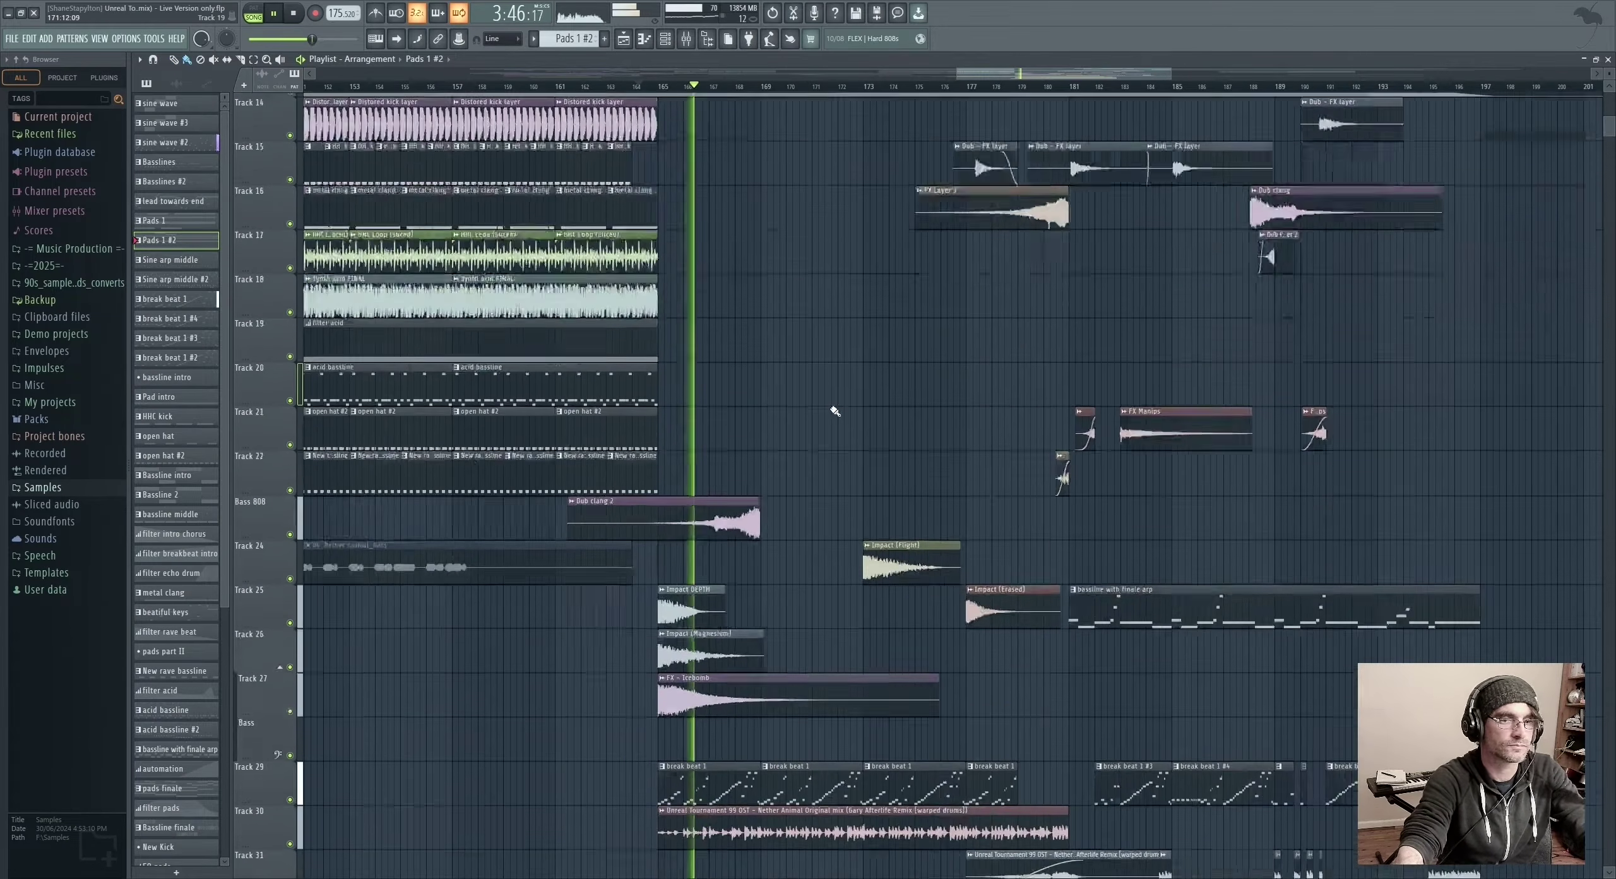
click(925, 86)
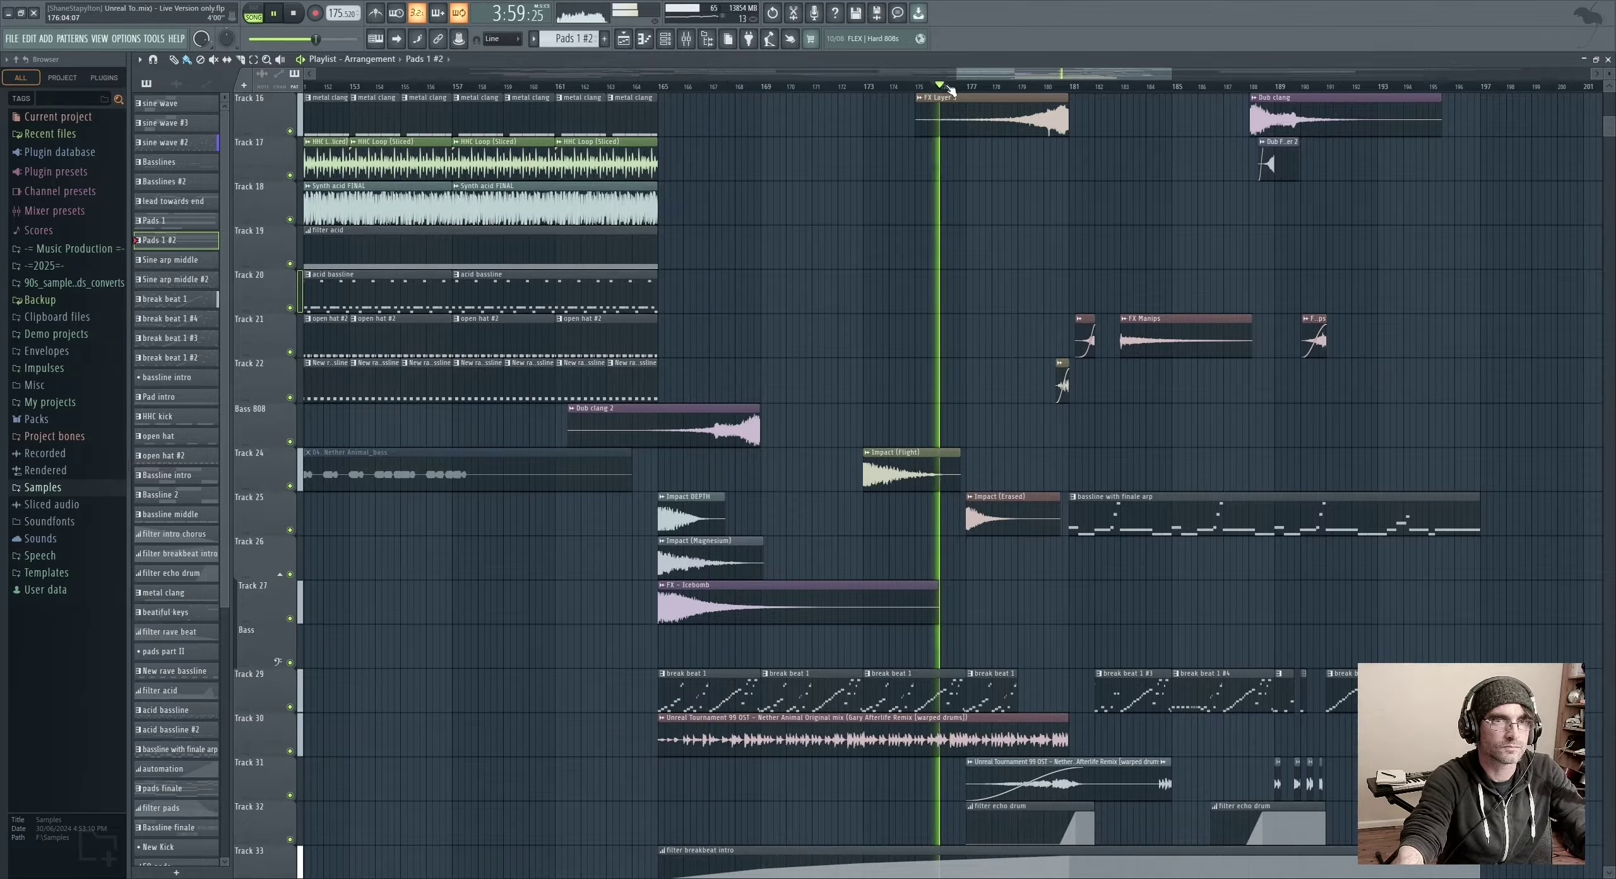
scroll(826, 92, right, 3)
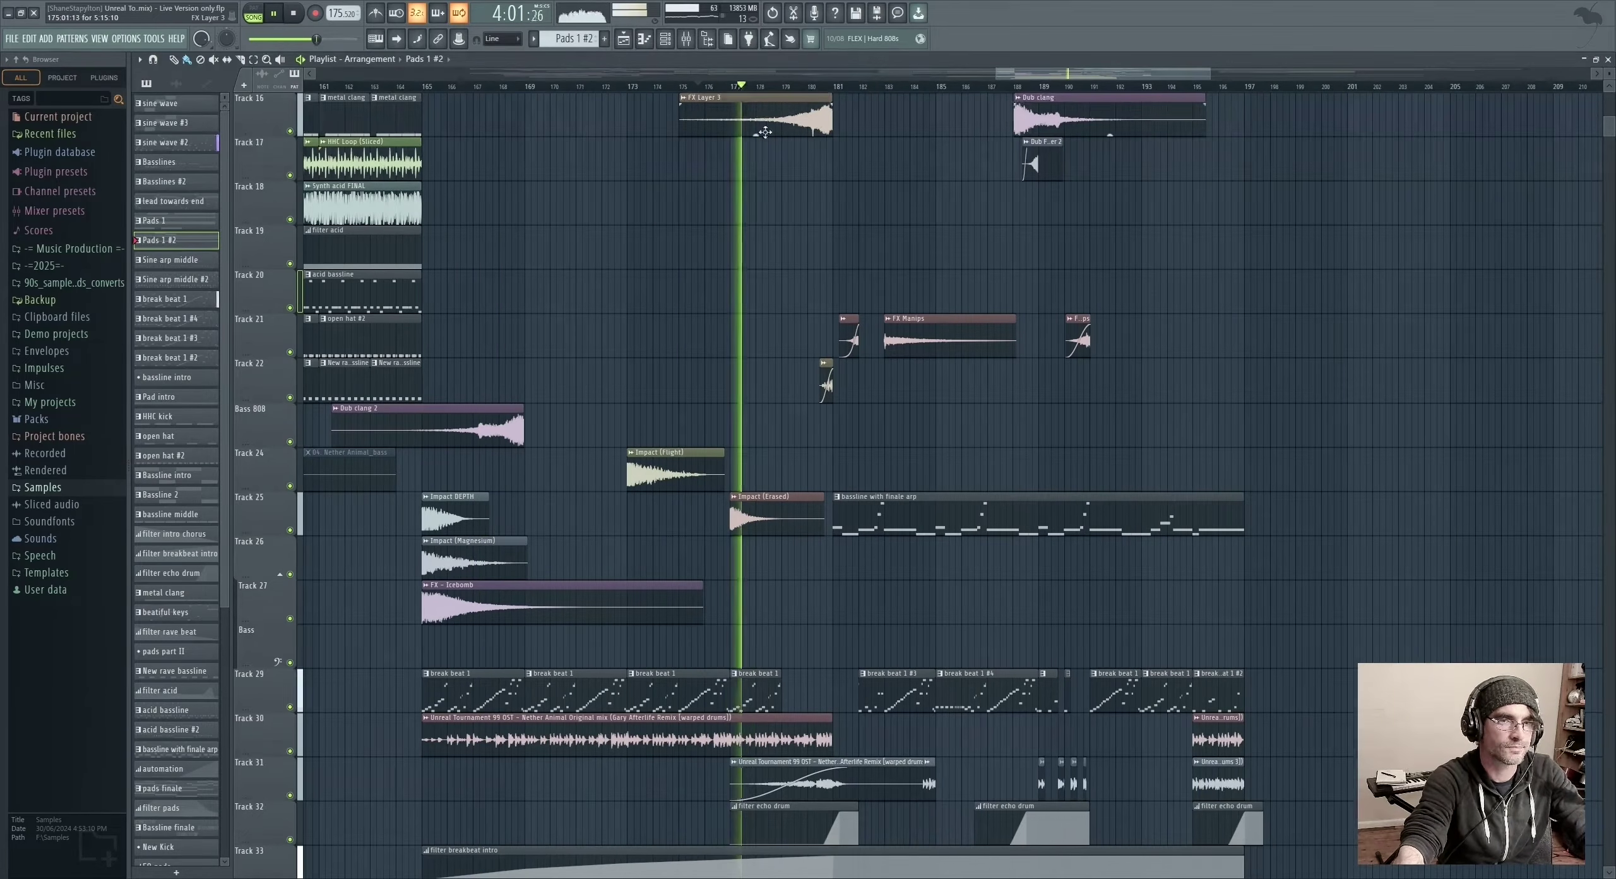
click(825, 88)
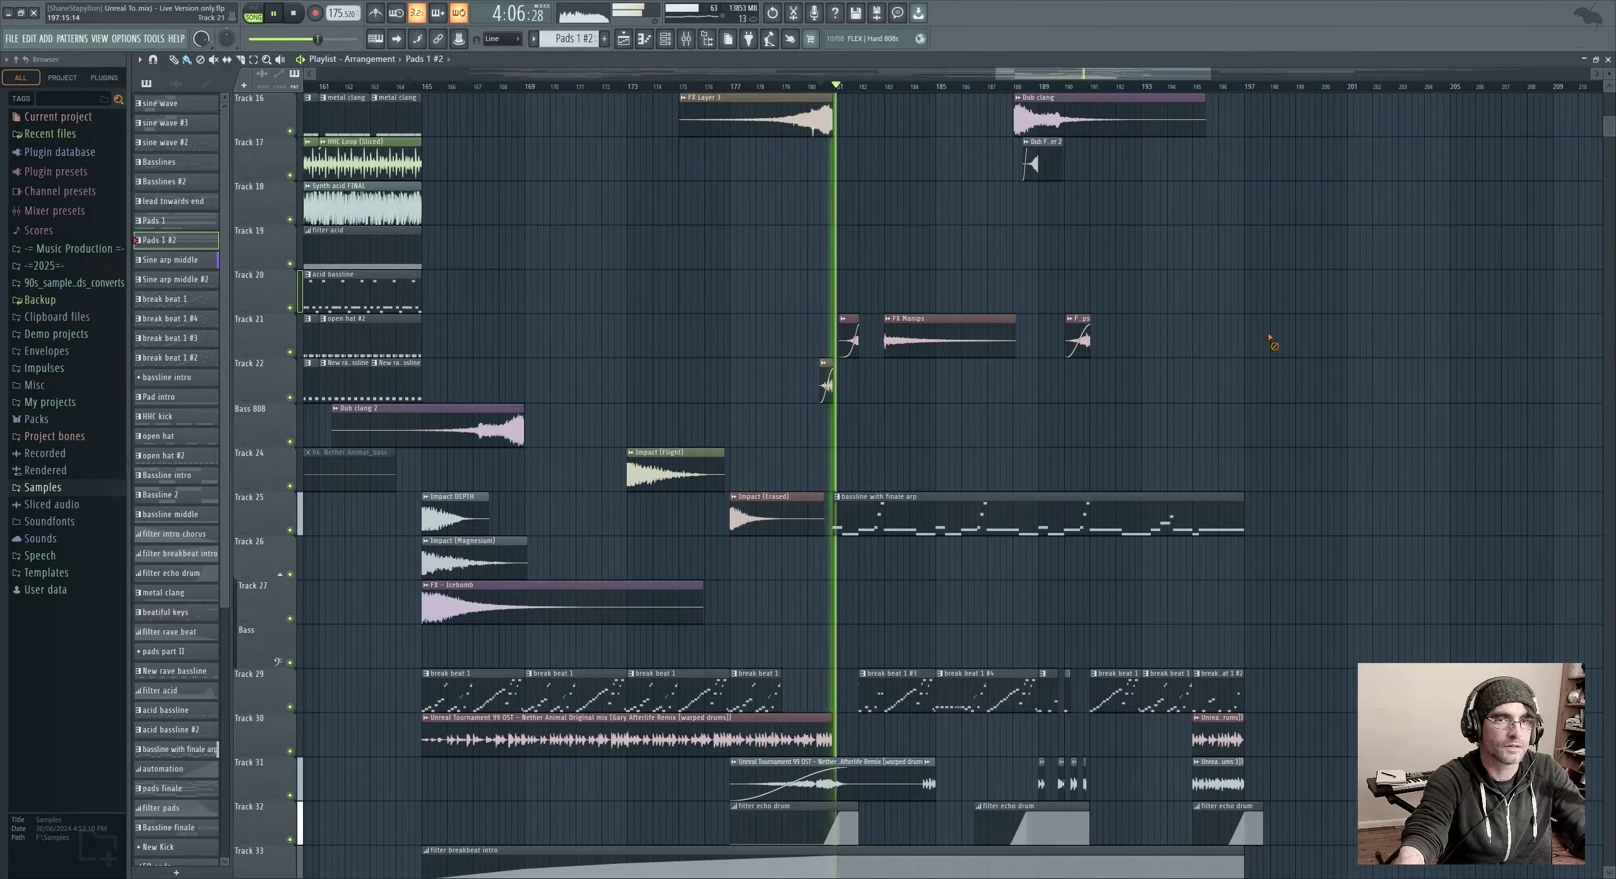
Examine the original, pad, FX and bass layers from bar 181 onwards, and play the section from bar 209
scroll(1373, 531, up, 5)
scroll(1373, 530, up, 6)
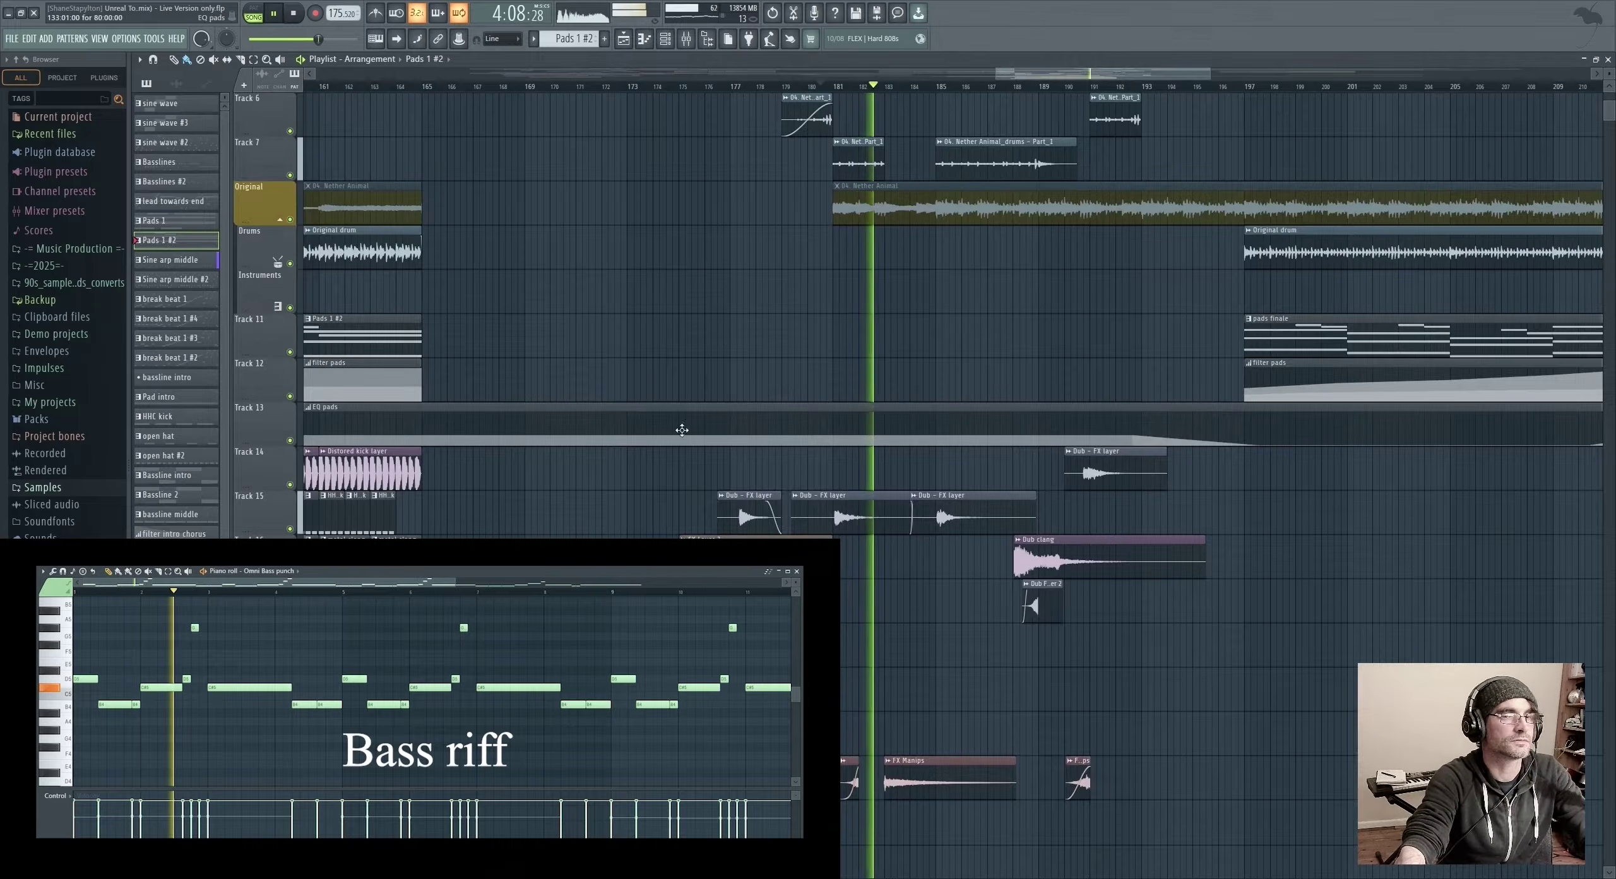
scroll(638, 325, up, 4)
scroll(628, 454, down, 4)
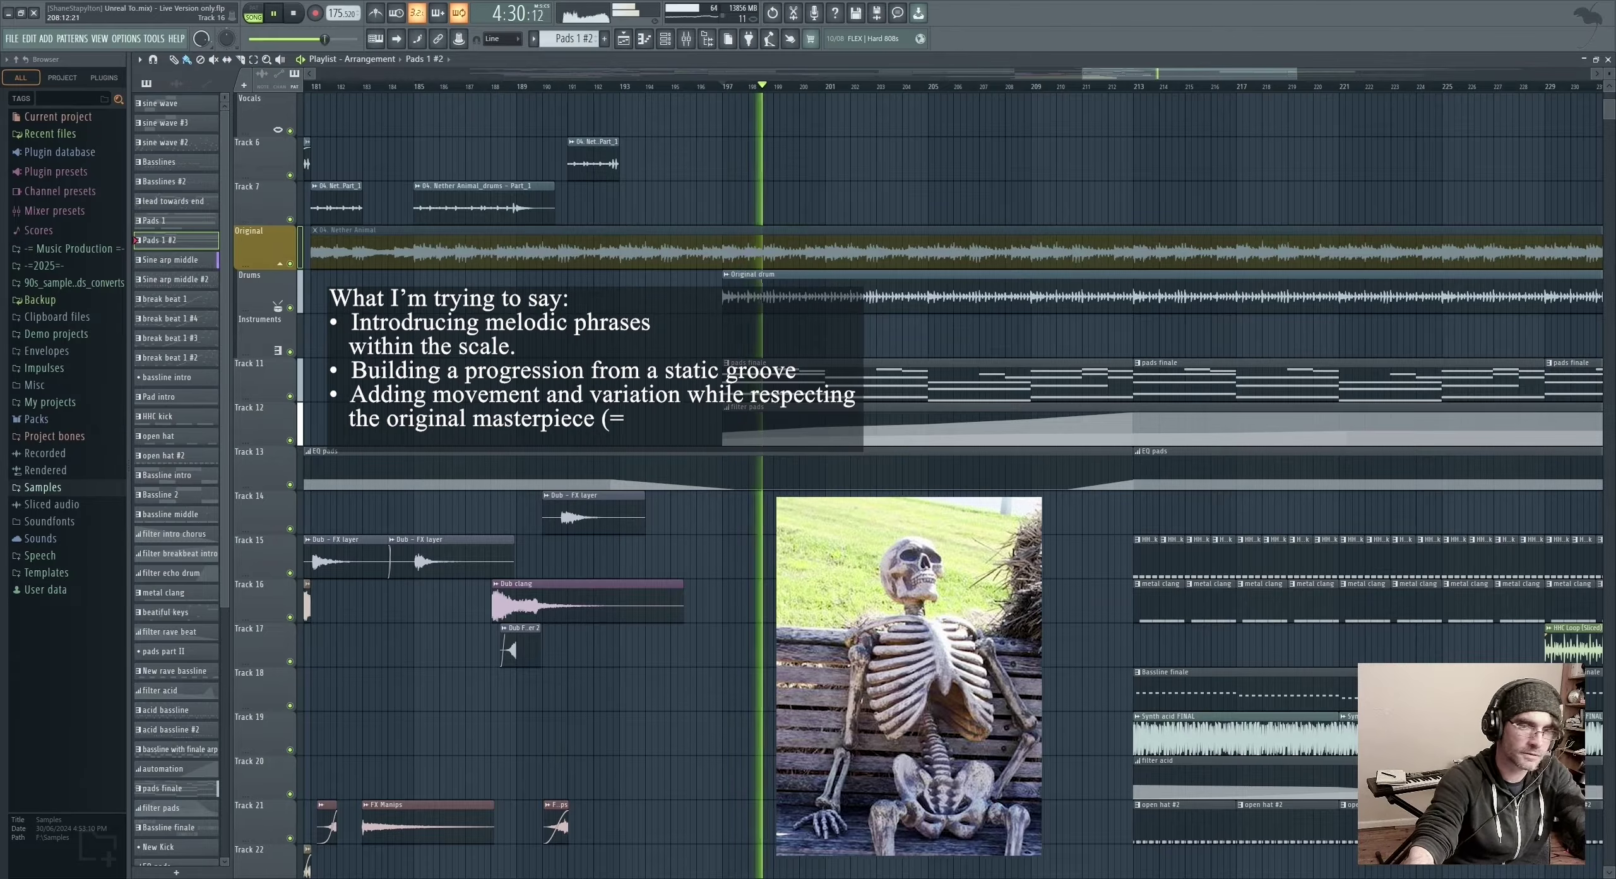
scroll(1000, 530, down, 10)
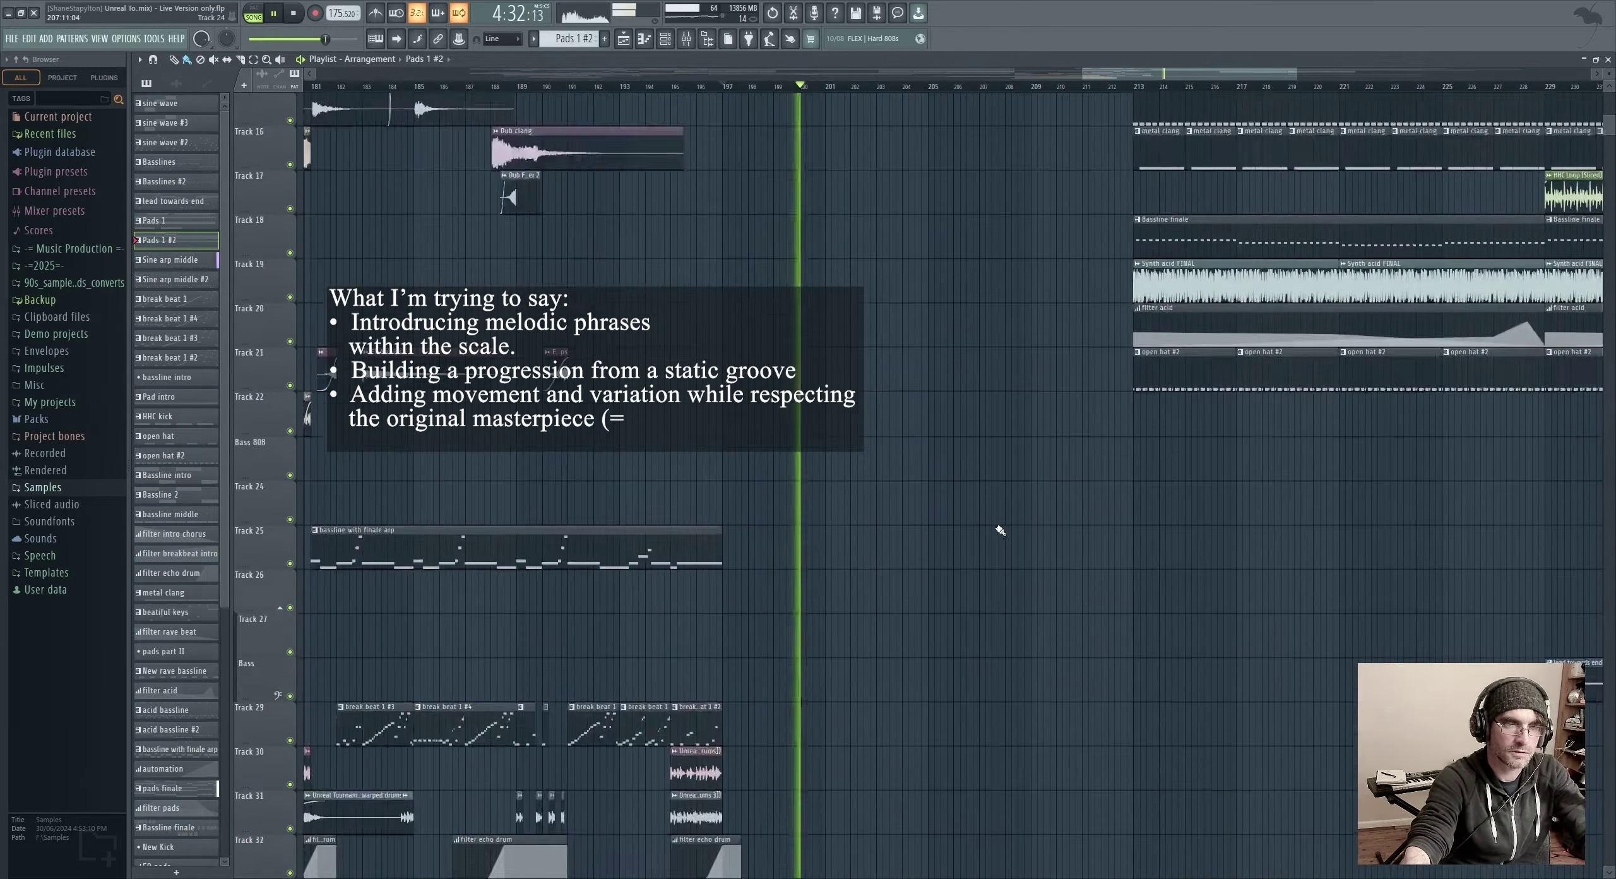
scroll(997, 556, up, 11)
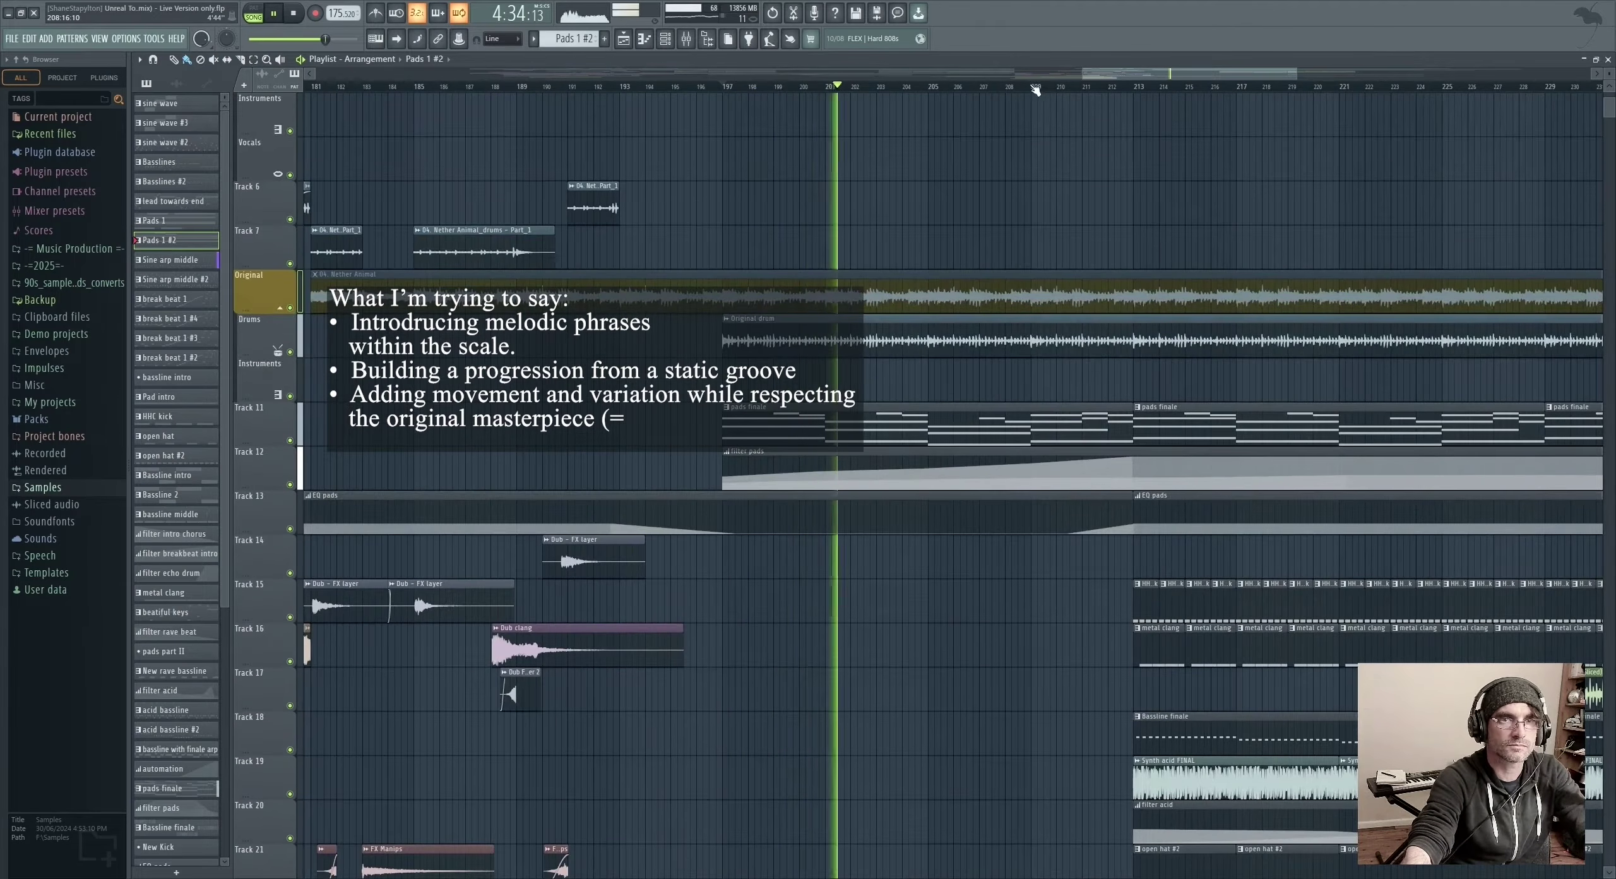
click(1035, 88)
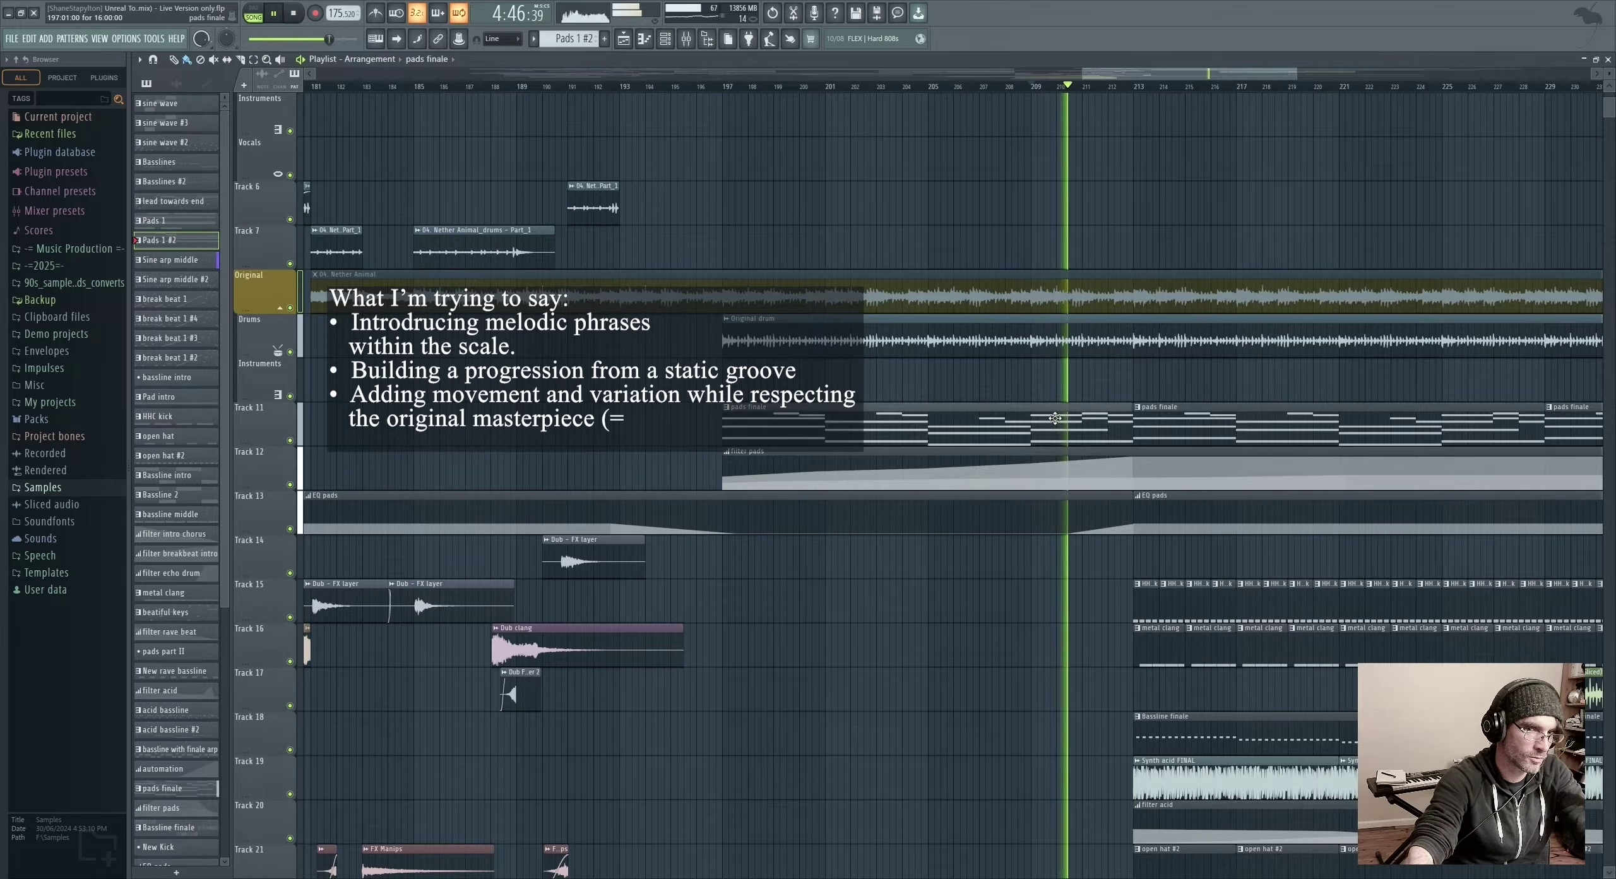
Pick the pads finale clip on Track 11 and stop playback
click(1055, 418)
drag(1127, 72, 1175, 72)
key(space)
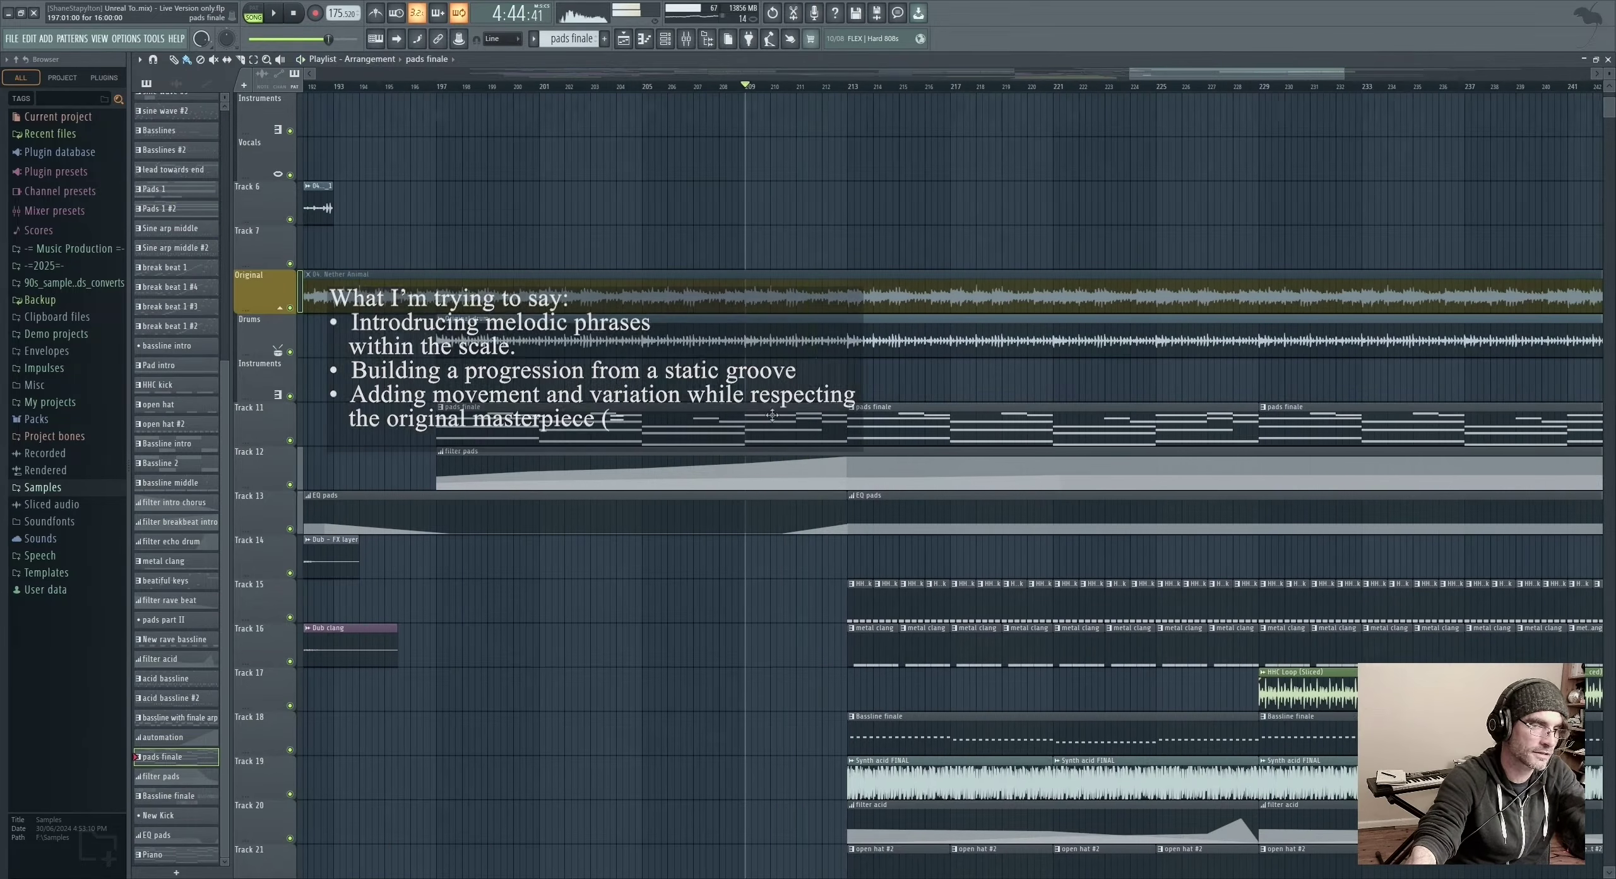
Open the Sine arp middle clip in the piano roll to examine its notes, and return to the playlist
scroll(671, 642, down, 10)
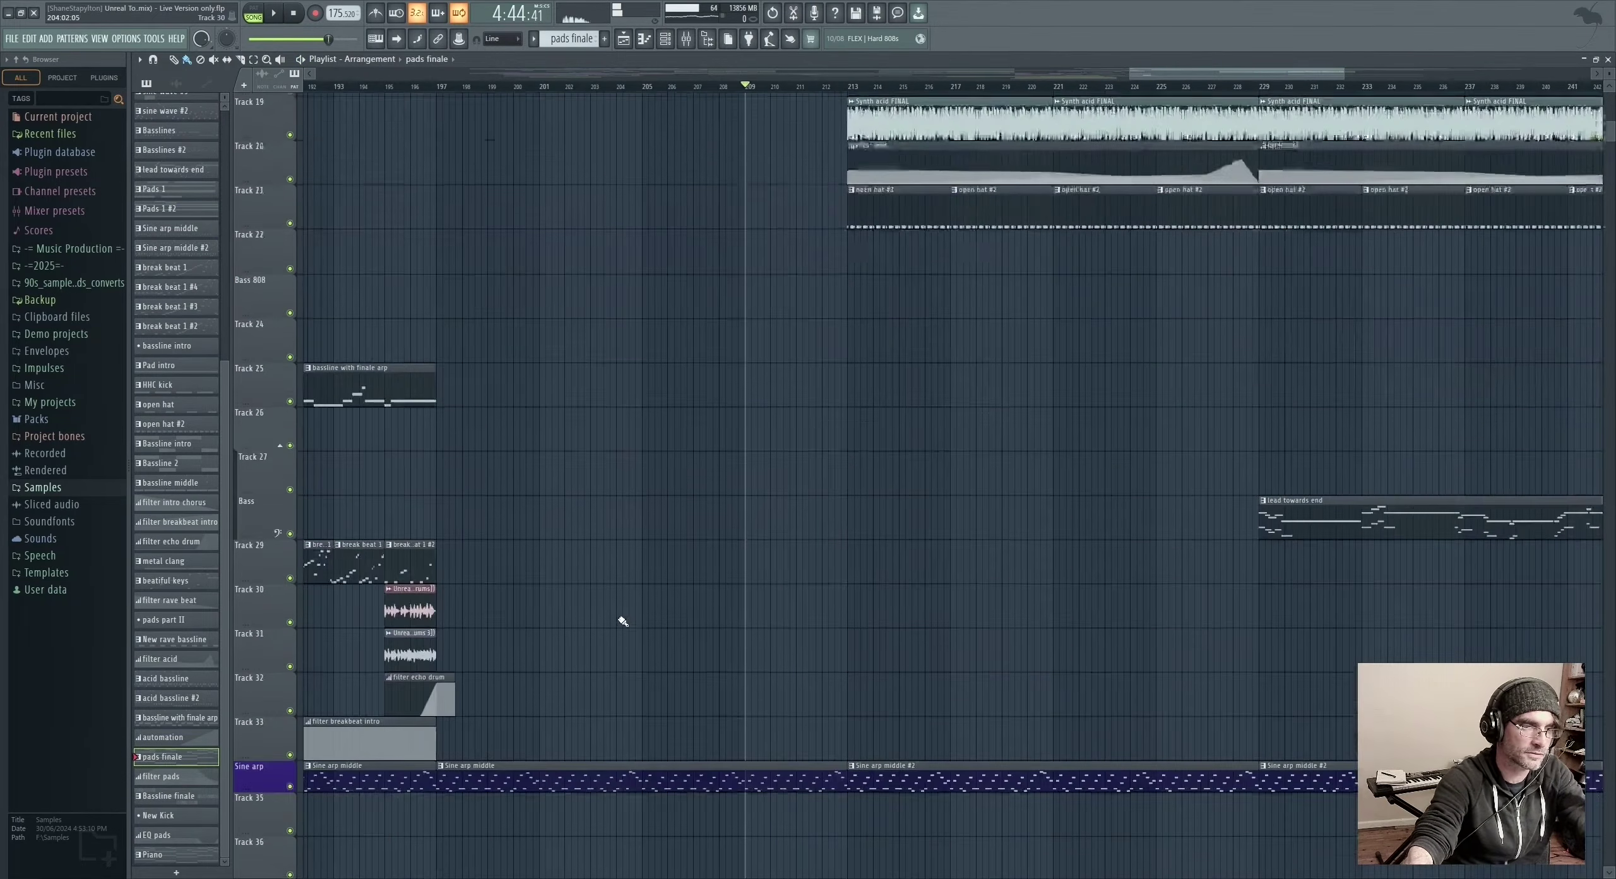
double_click(622, 693)
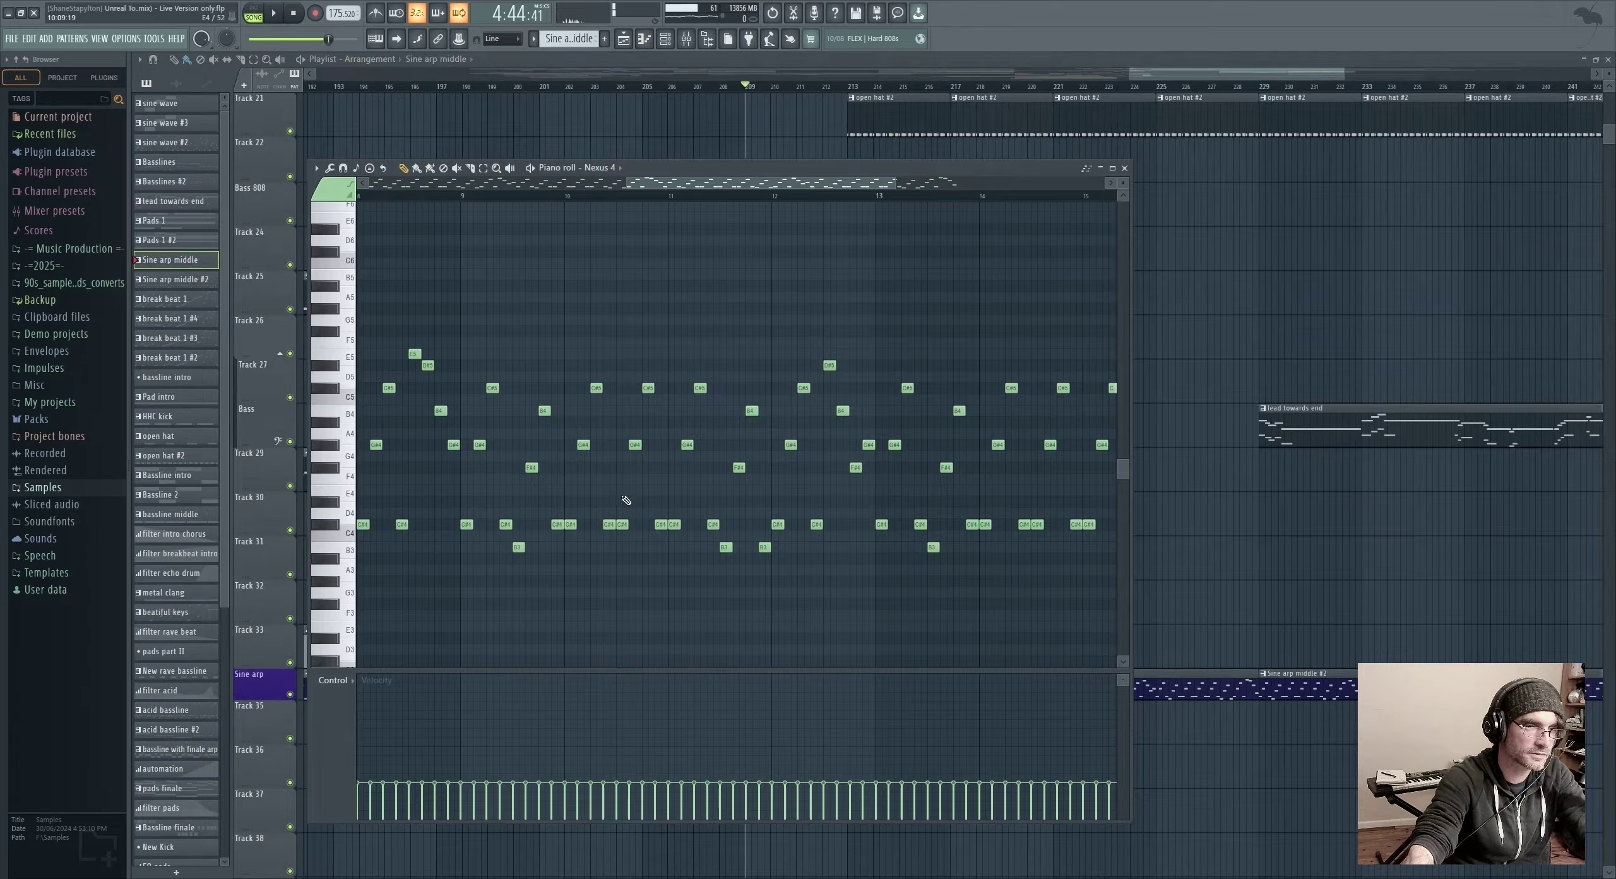
click(381, 61)
key(space)
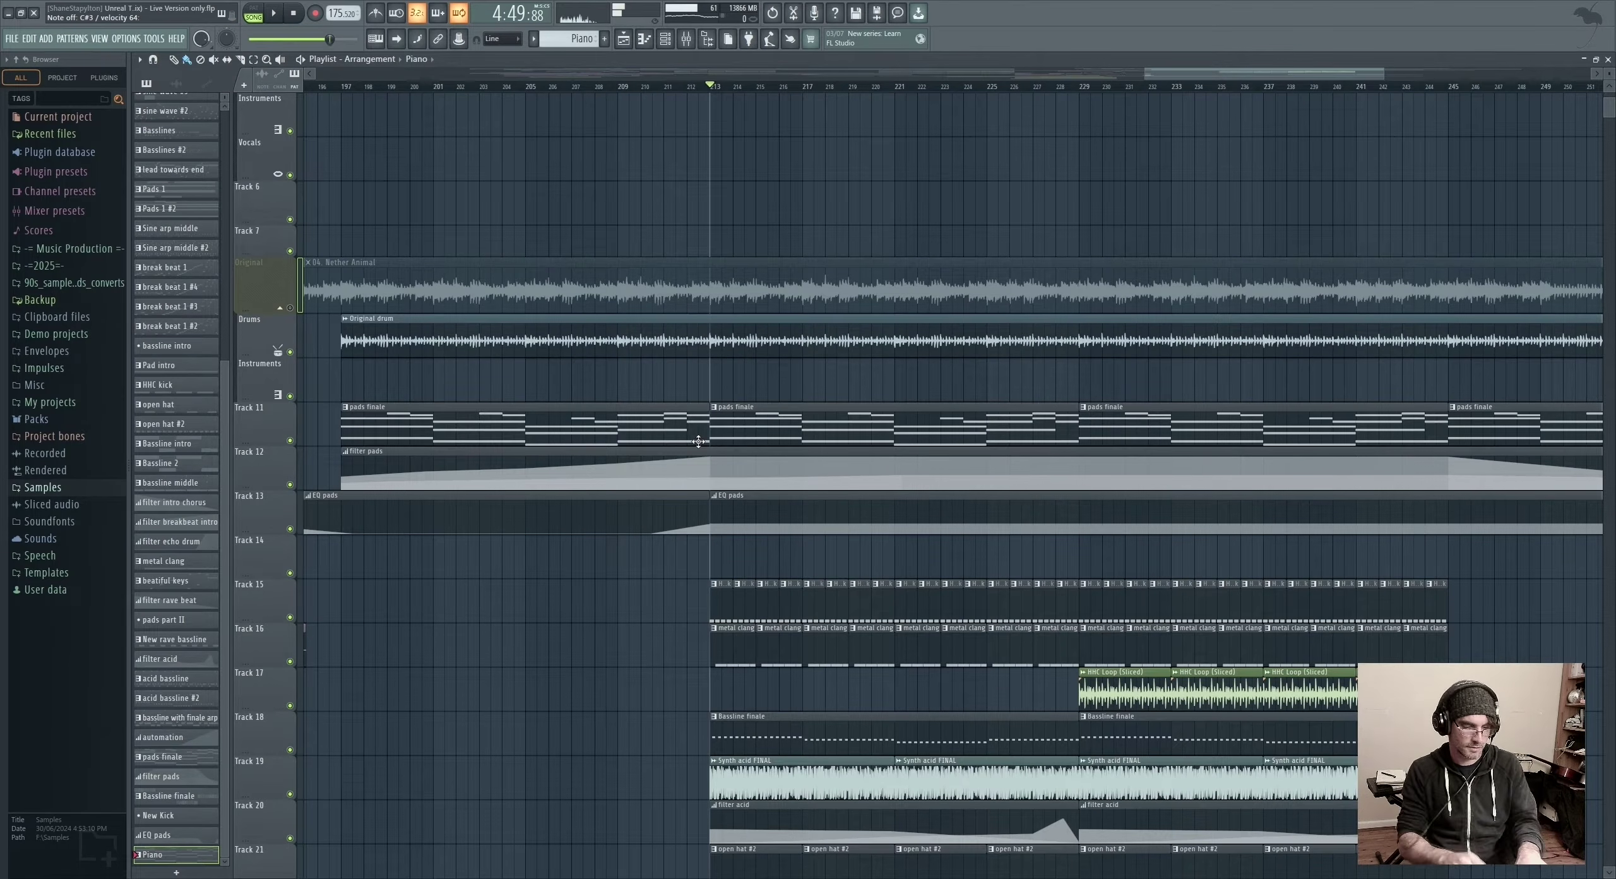
Examine the pads finale chords in the piano roll, close it, and review the layers beneath Track 11
double_click(698, 441)
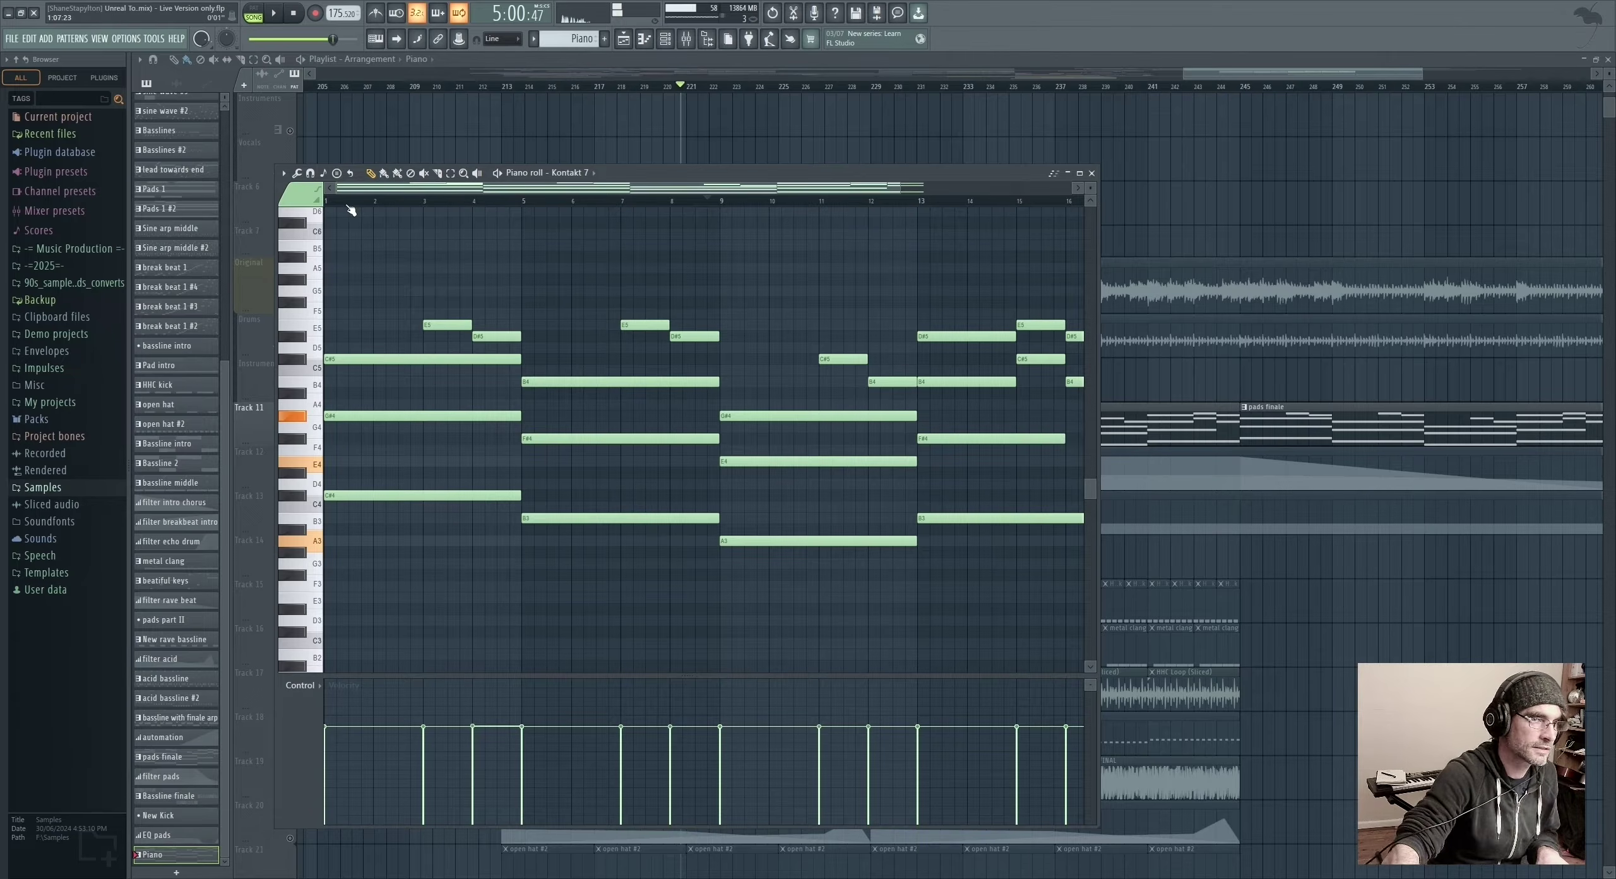
click(1091, 173)
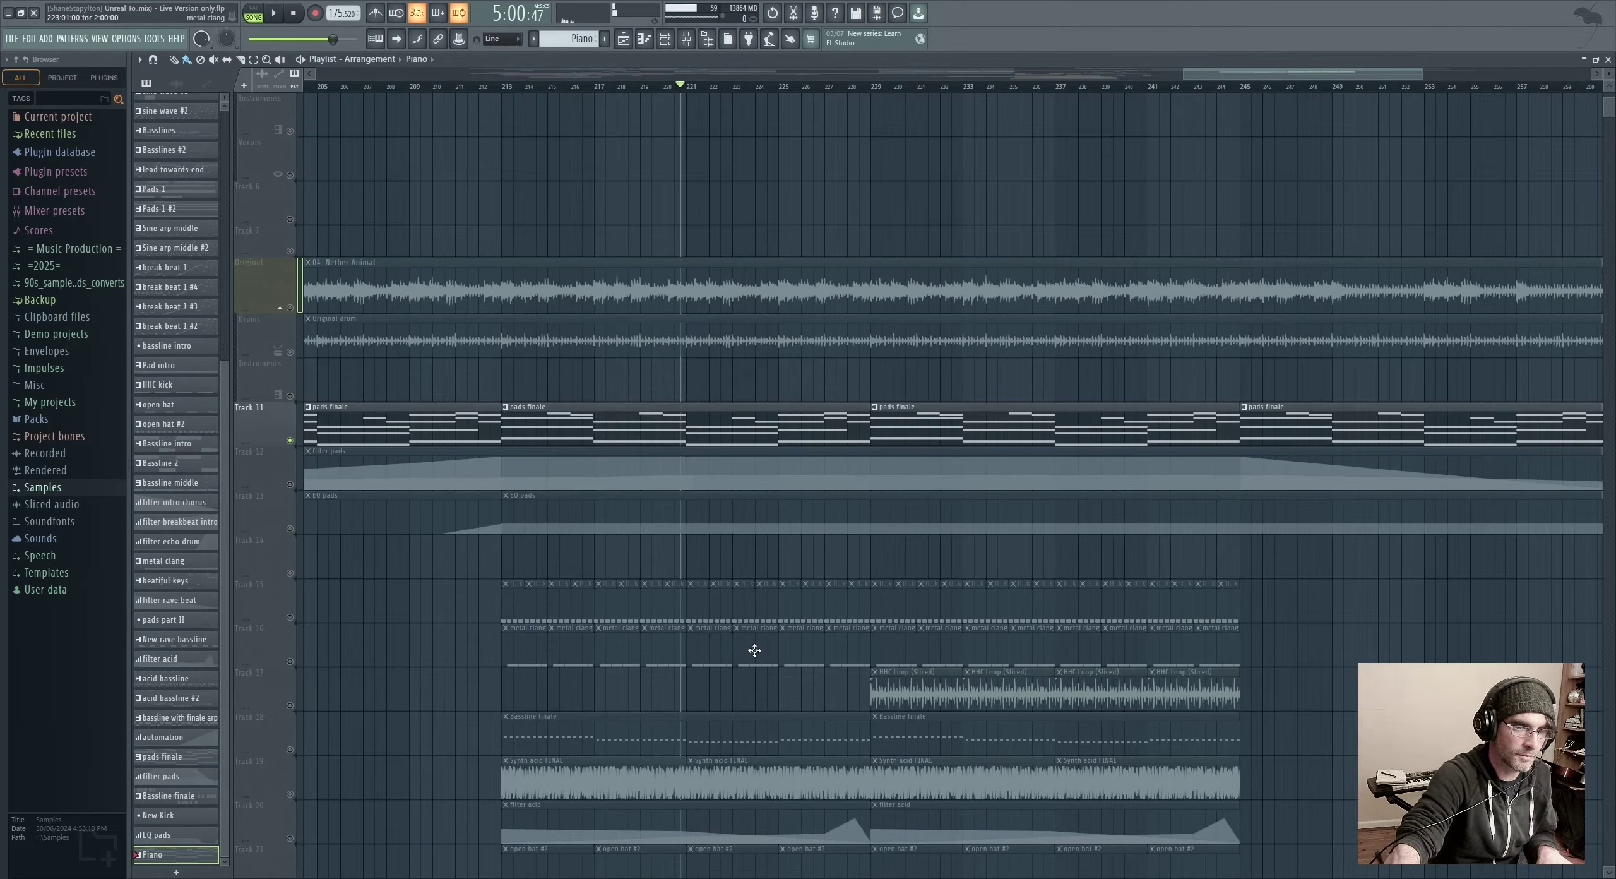
scroll(751, 648, down, 12)
scroll(564, 664, up, 4)
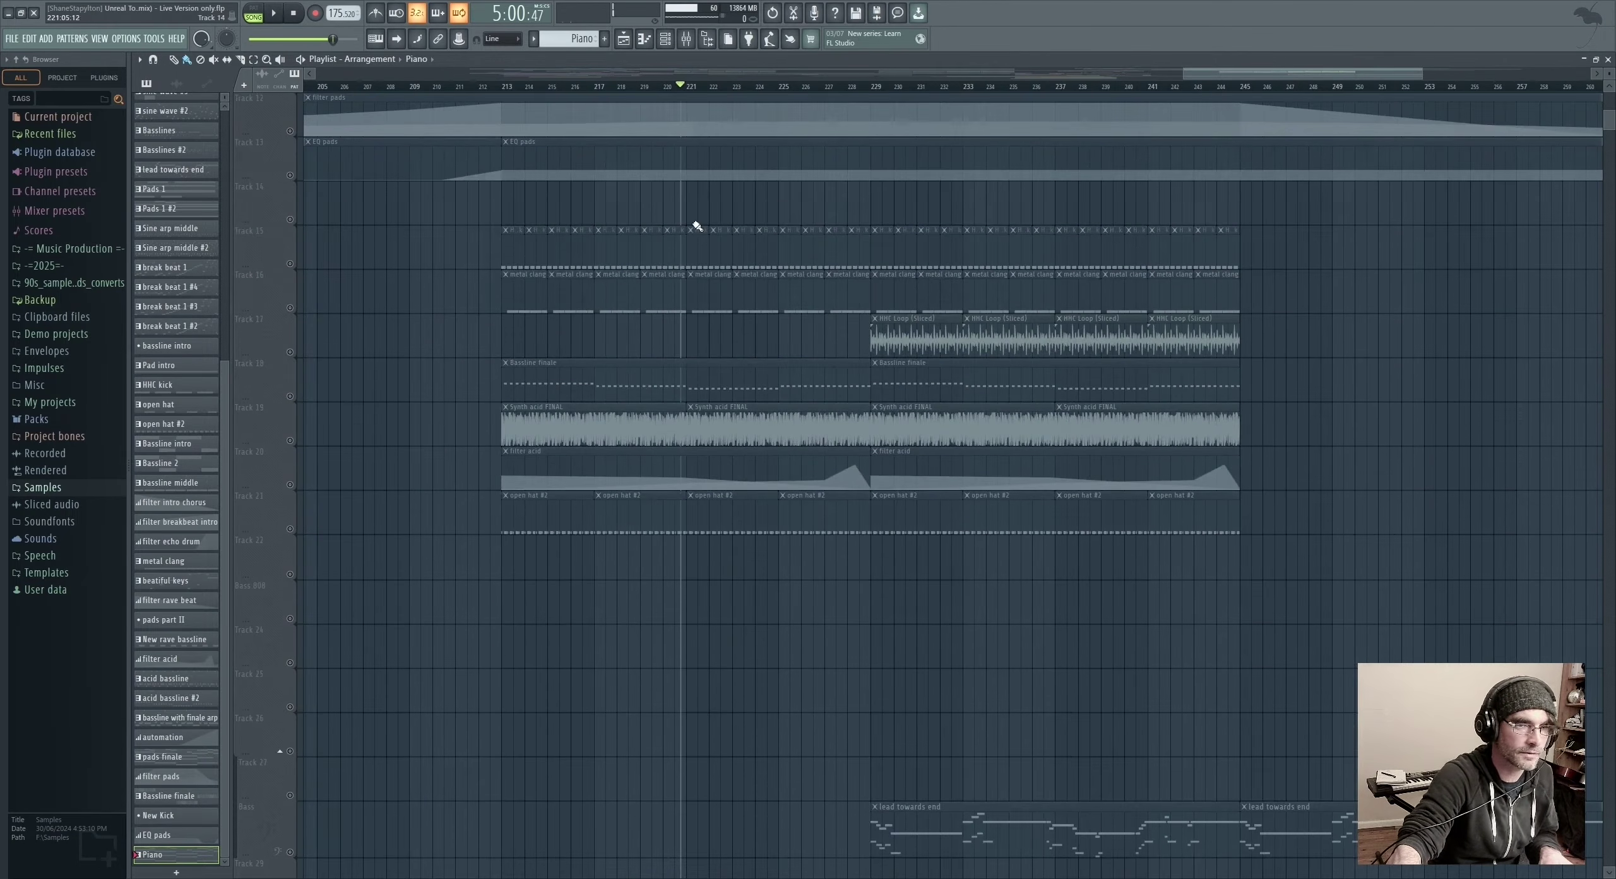
Audition the soloed pads finale on Track 11 with its filter pads automation
scroll(696, 227, left, 6)
scroll(758, 227, down, 10)
click(823, 87)
key(space)
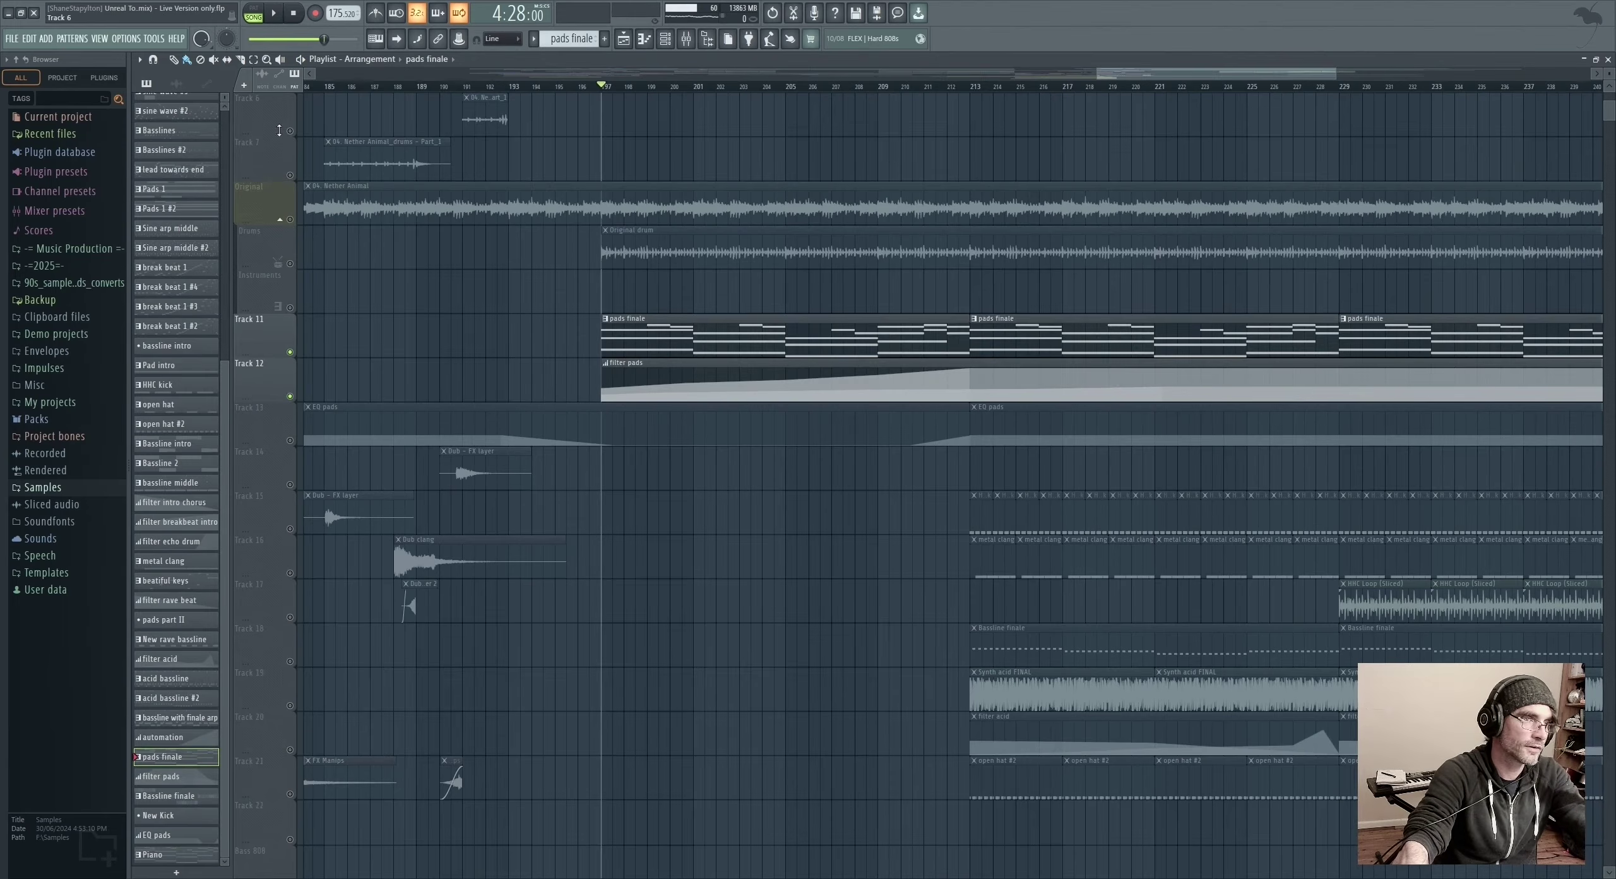
Restore playback of all tracks and play the build-up into the finale from bar 209
click(290, 130)
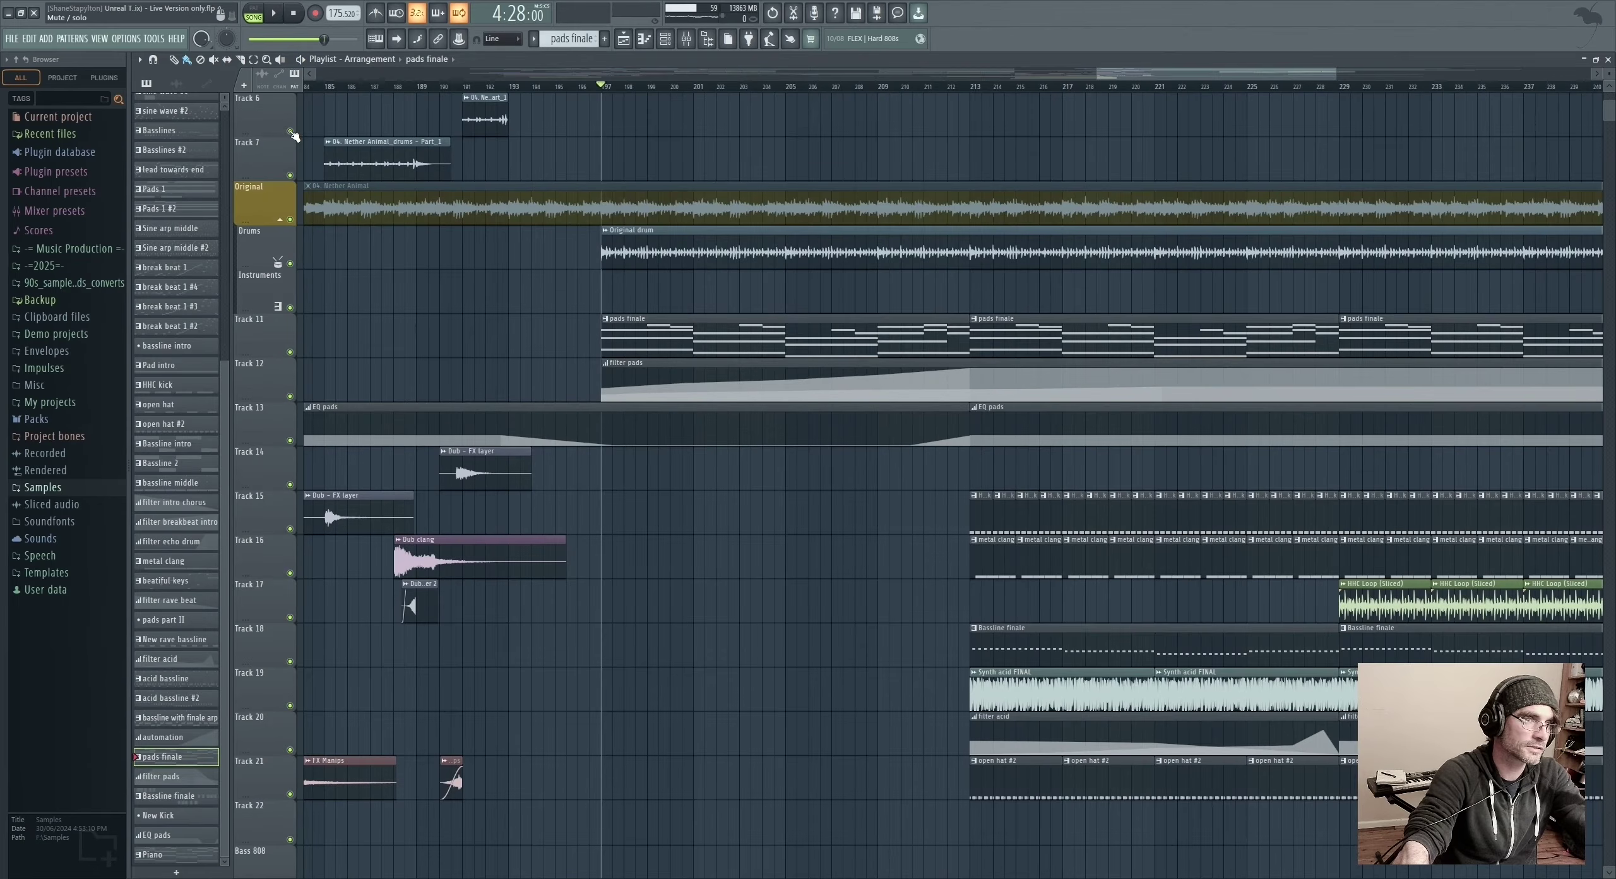
click(896, 86)
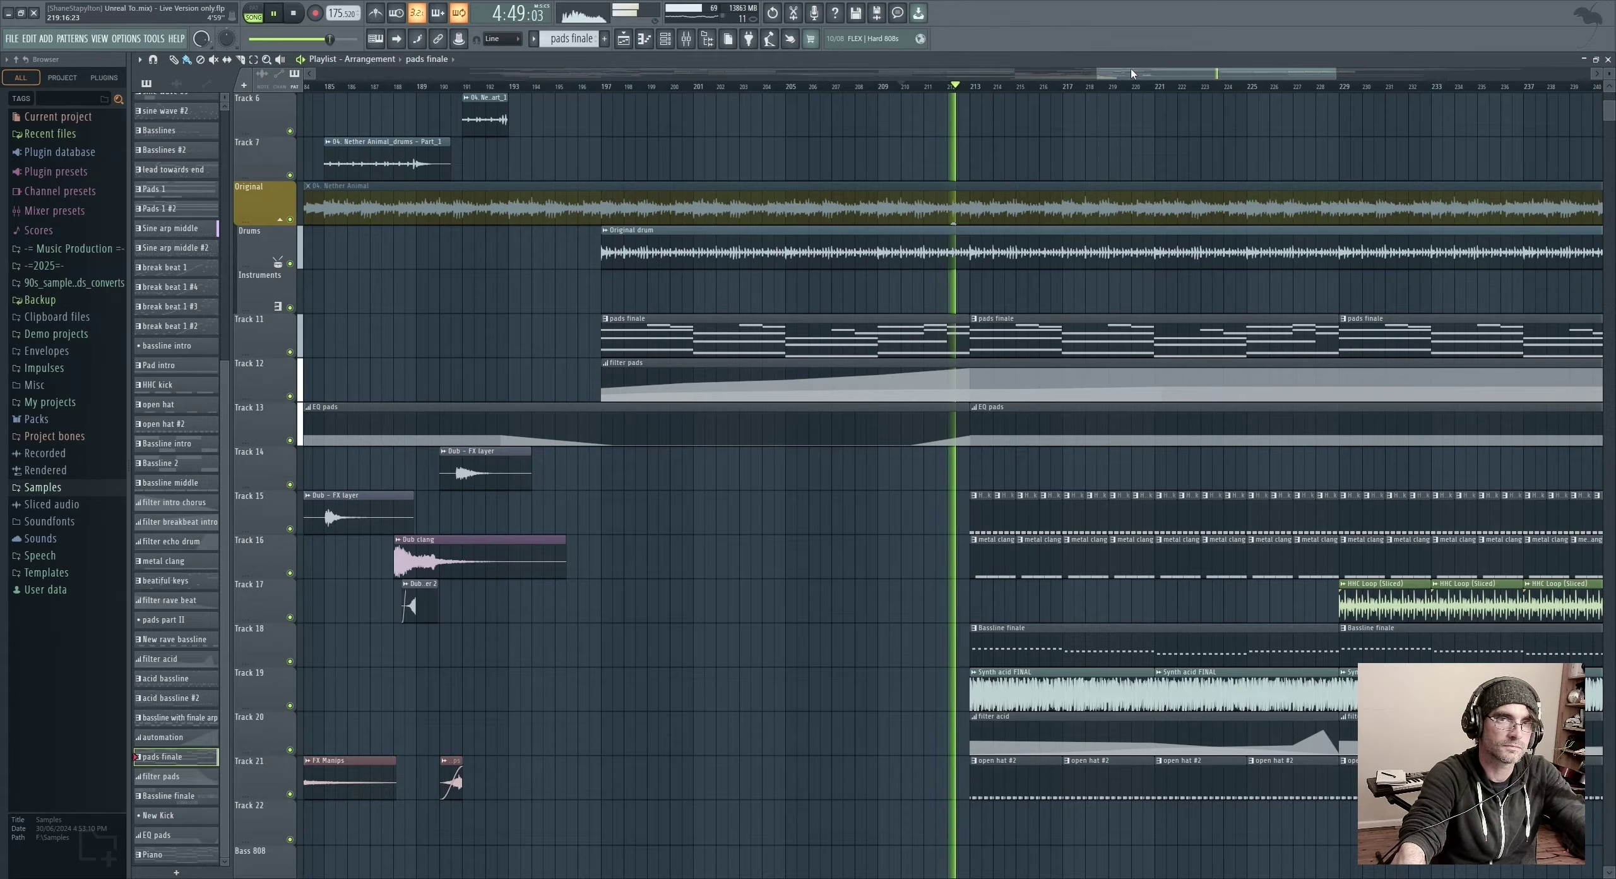
Show the mixer and examine the finale's kick, metal clang, bassline, synth acid and open hat layers from bar 213
key(F9)
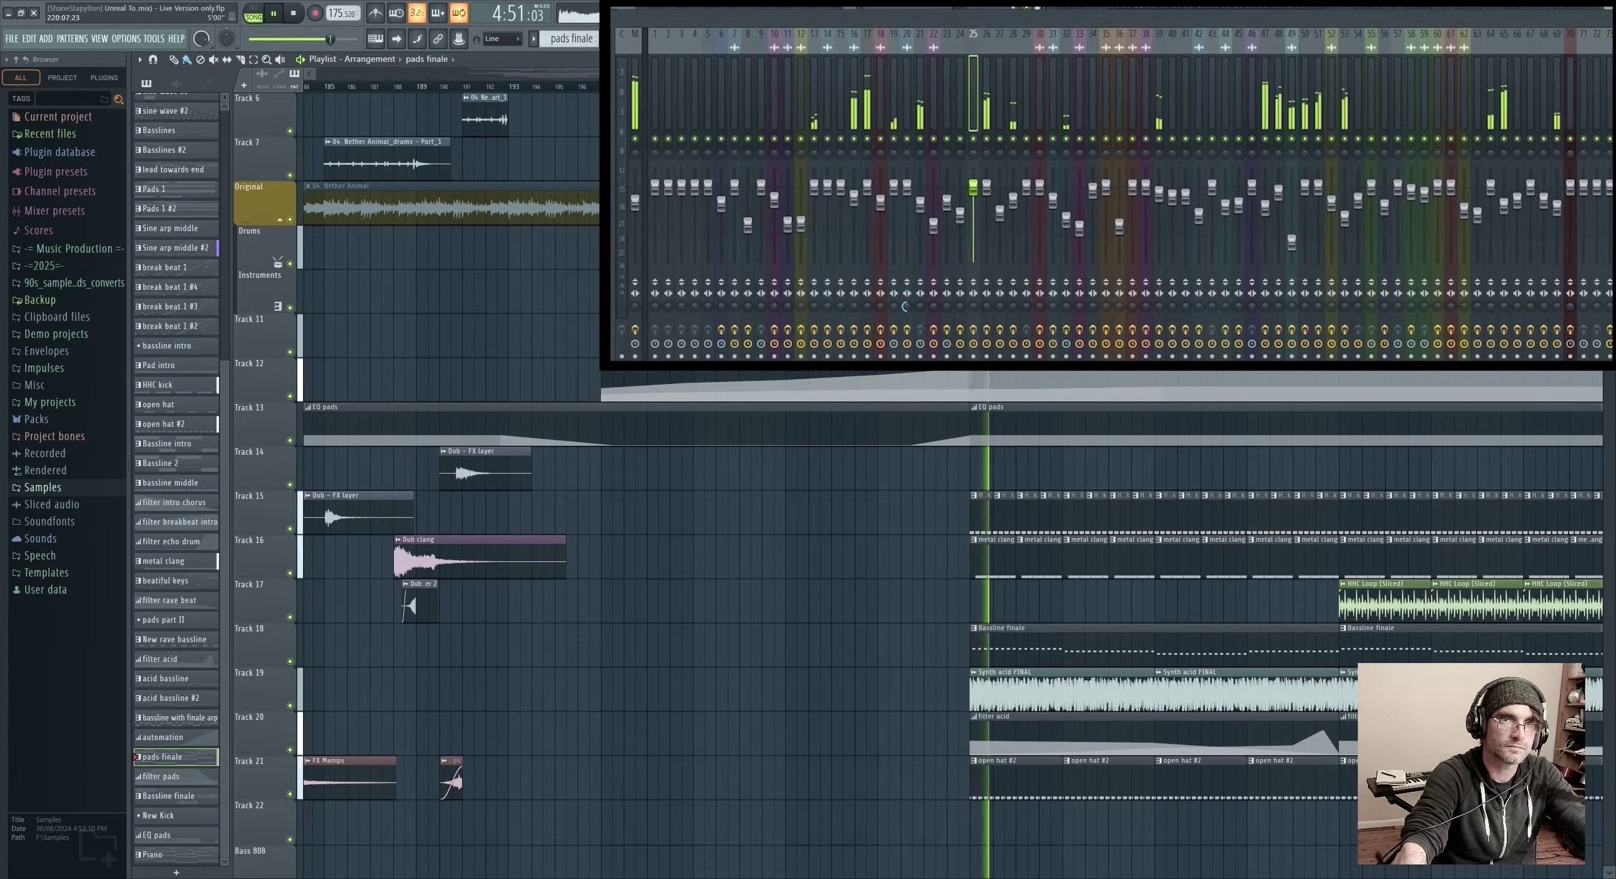
scroll(1145, 86, right, 3)
scroll(1464, 621, down, 3)
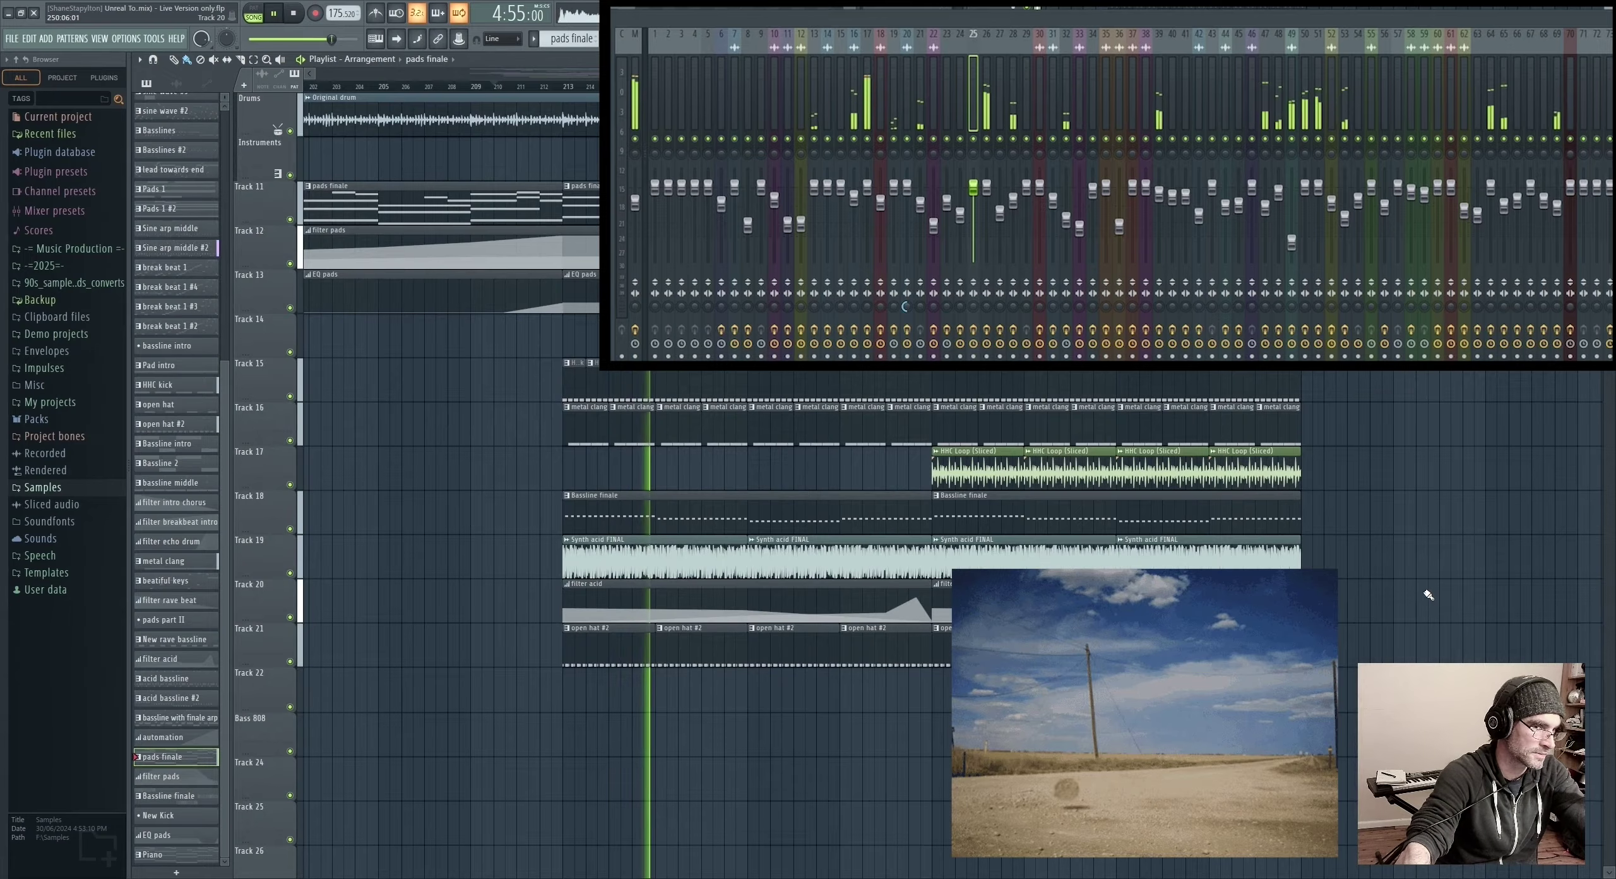
scroll(1407, 572, down, 5)
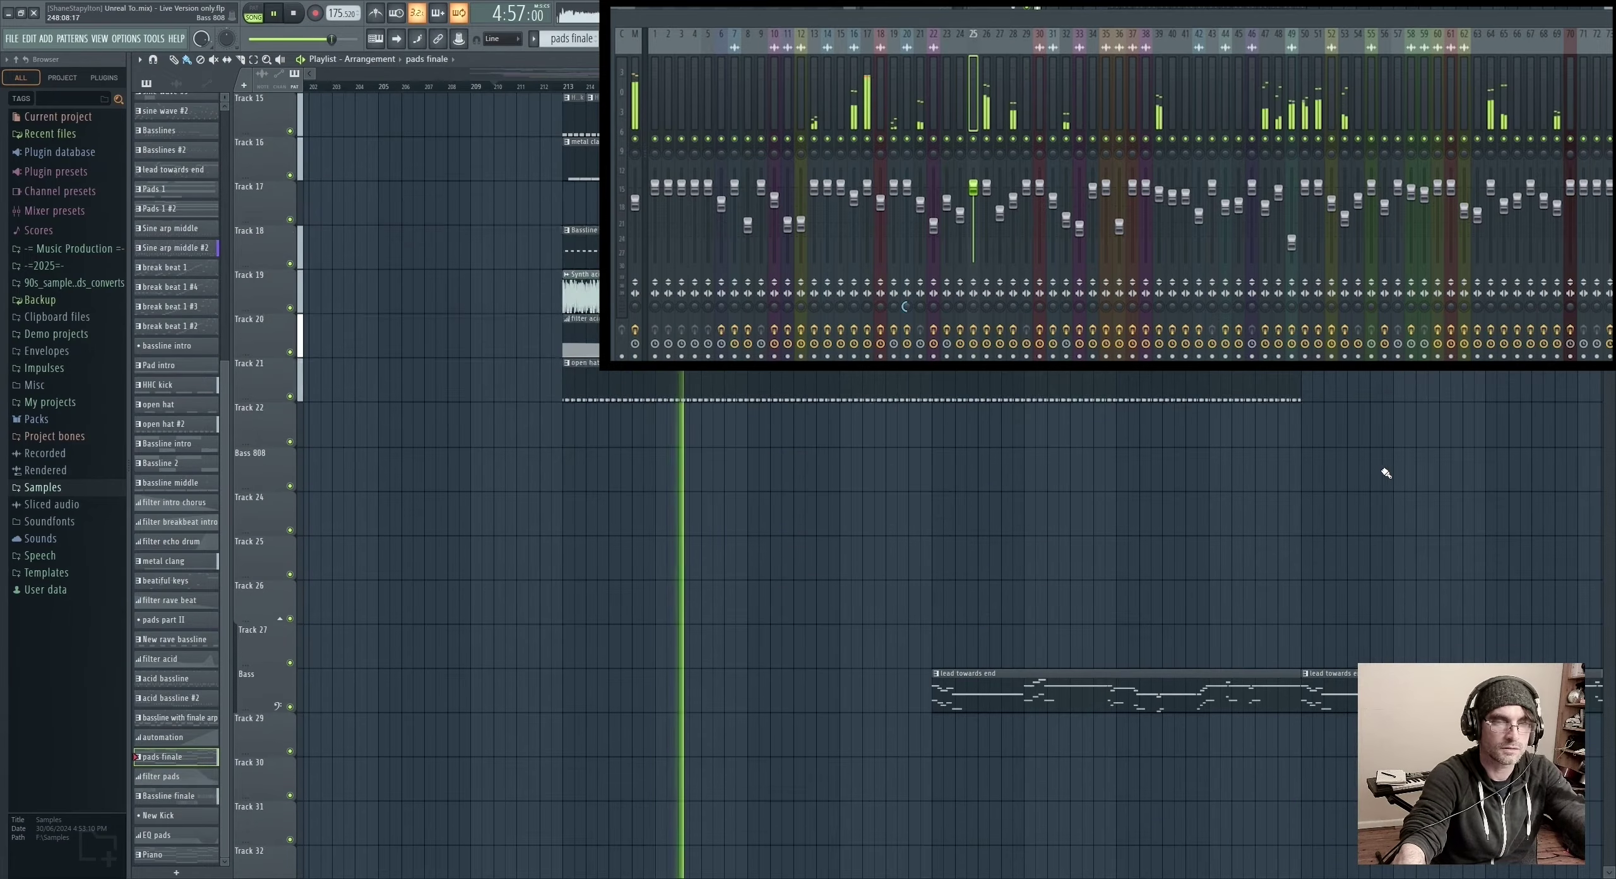
scroll(1400, 517, up, 4)
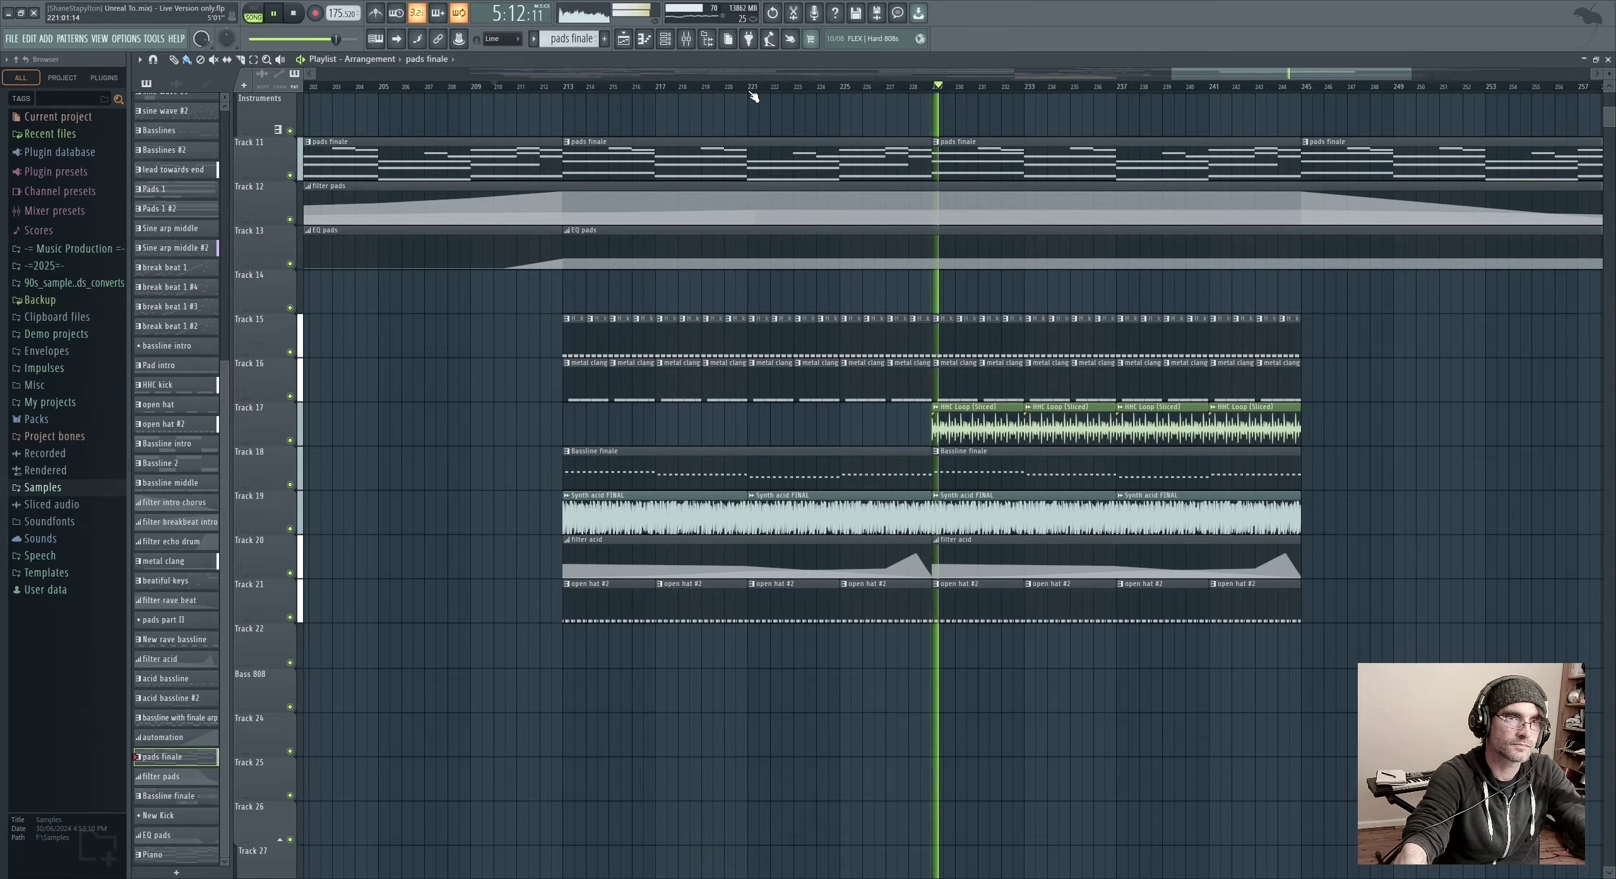
scroll(517, 561, down, 4)
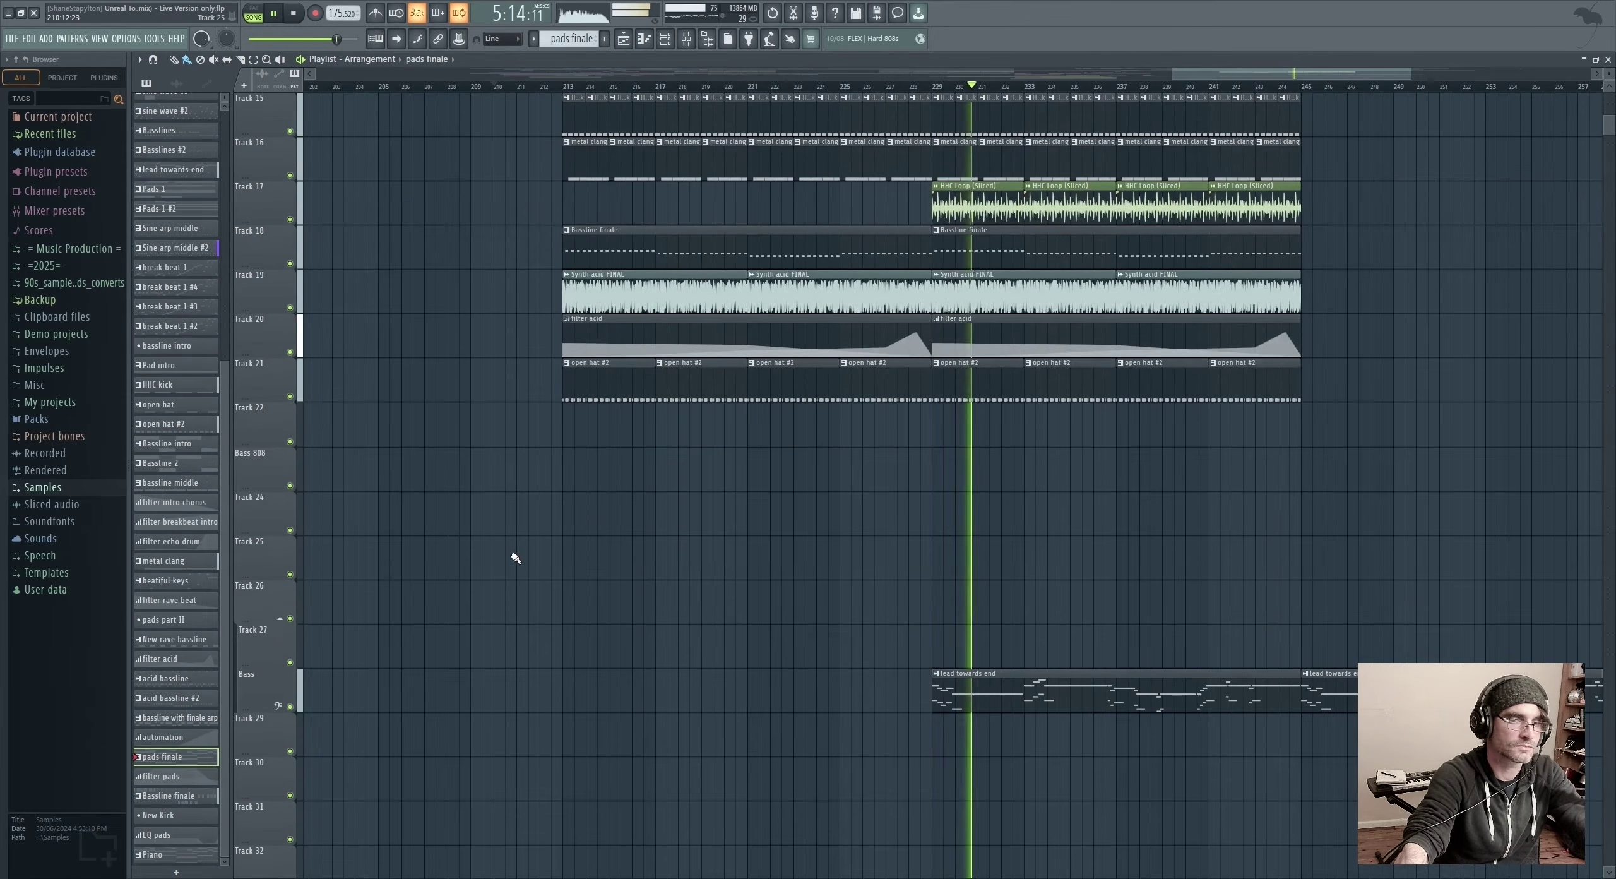
scroll(514, 555, up, 1)
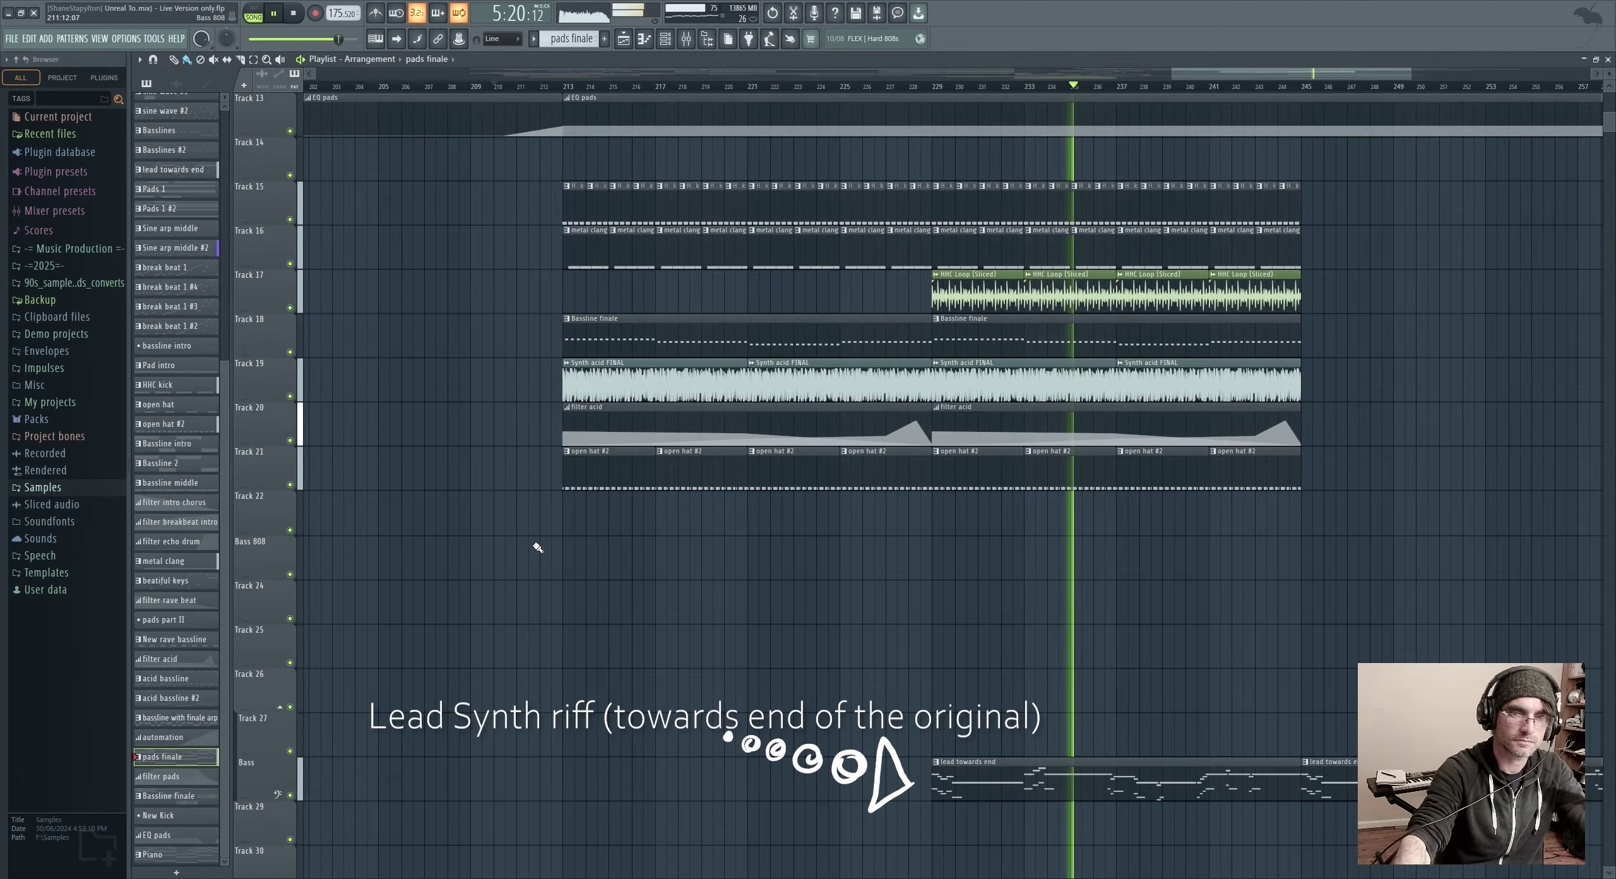
Examine the lead towards end notes in the piano roll, and compare the riff with the soloed original Nether Animal track
double_click(972, 780)
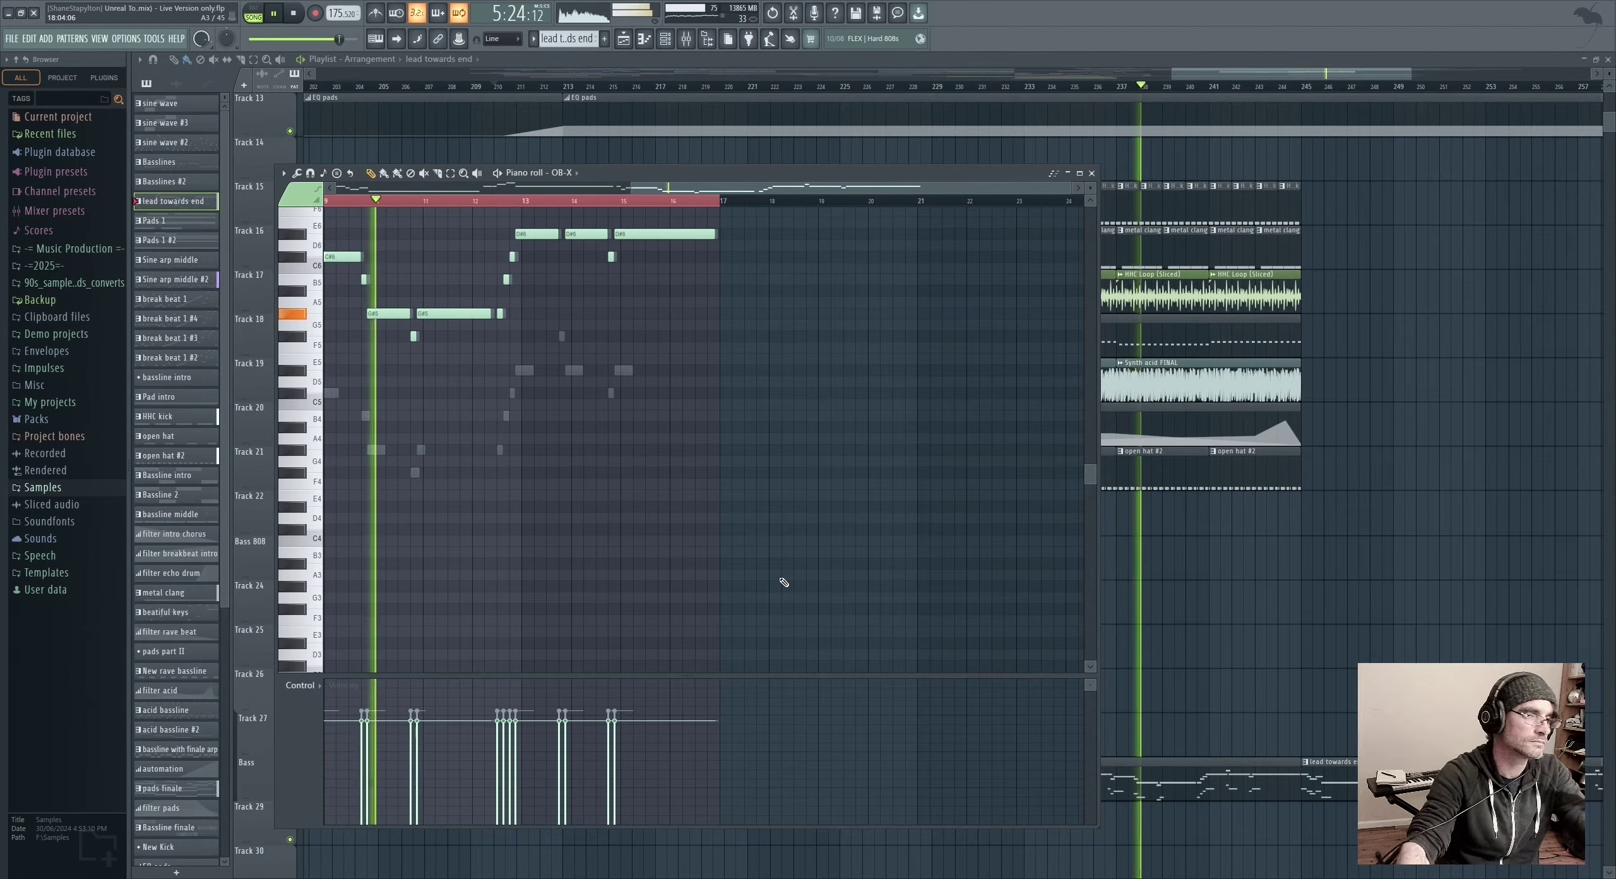
scroll(643, 268, left, 4)
key(space)
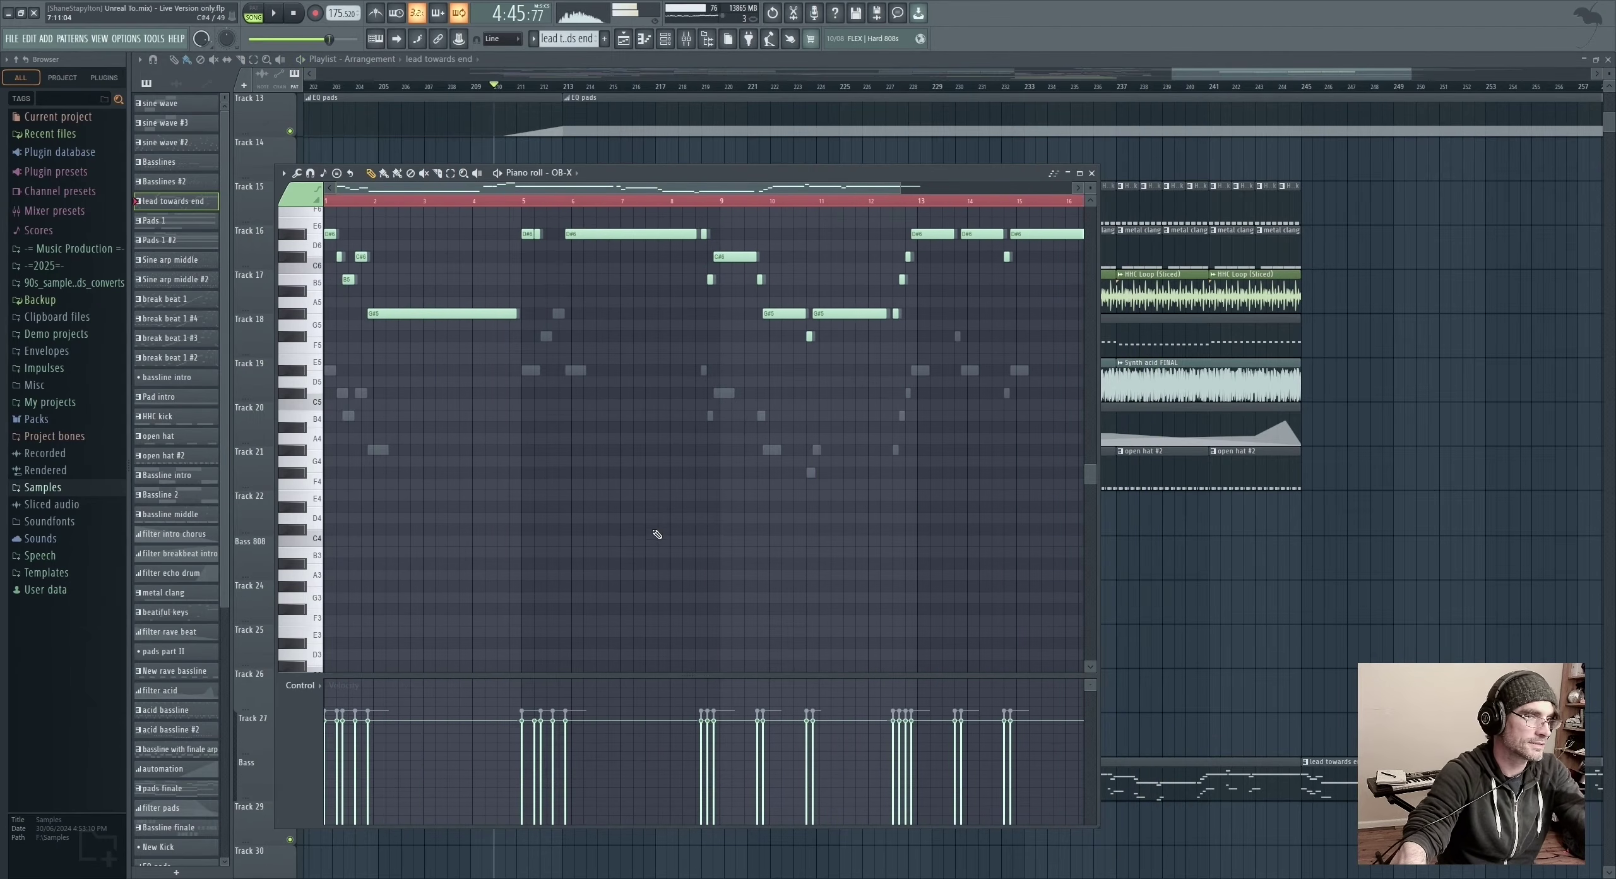
scroll(653, 534, up, 3)
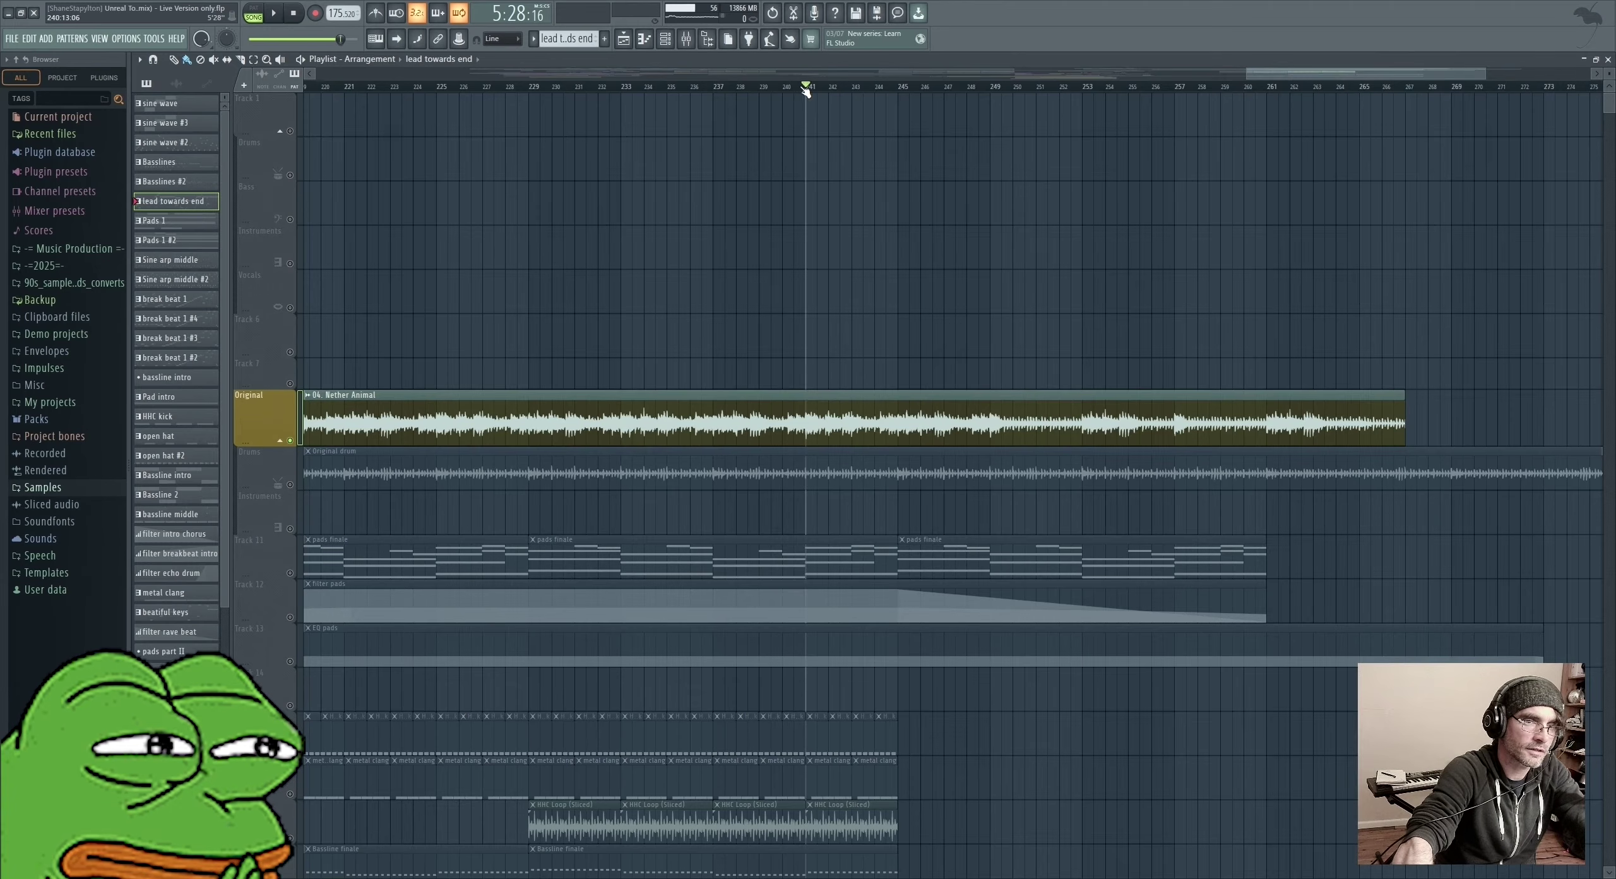
key(space)
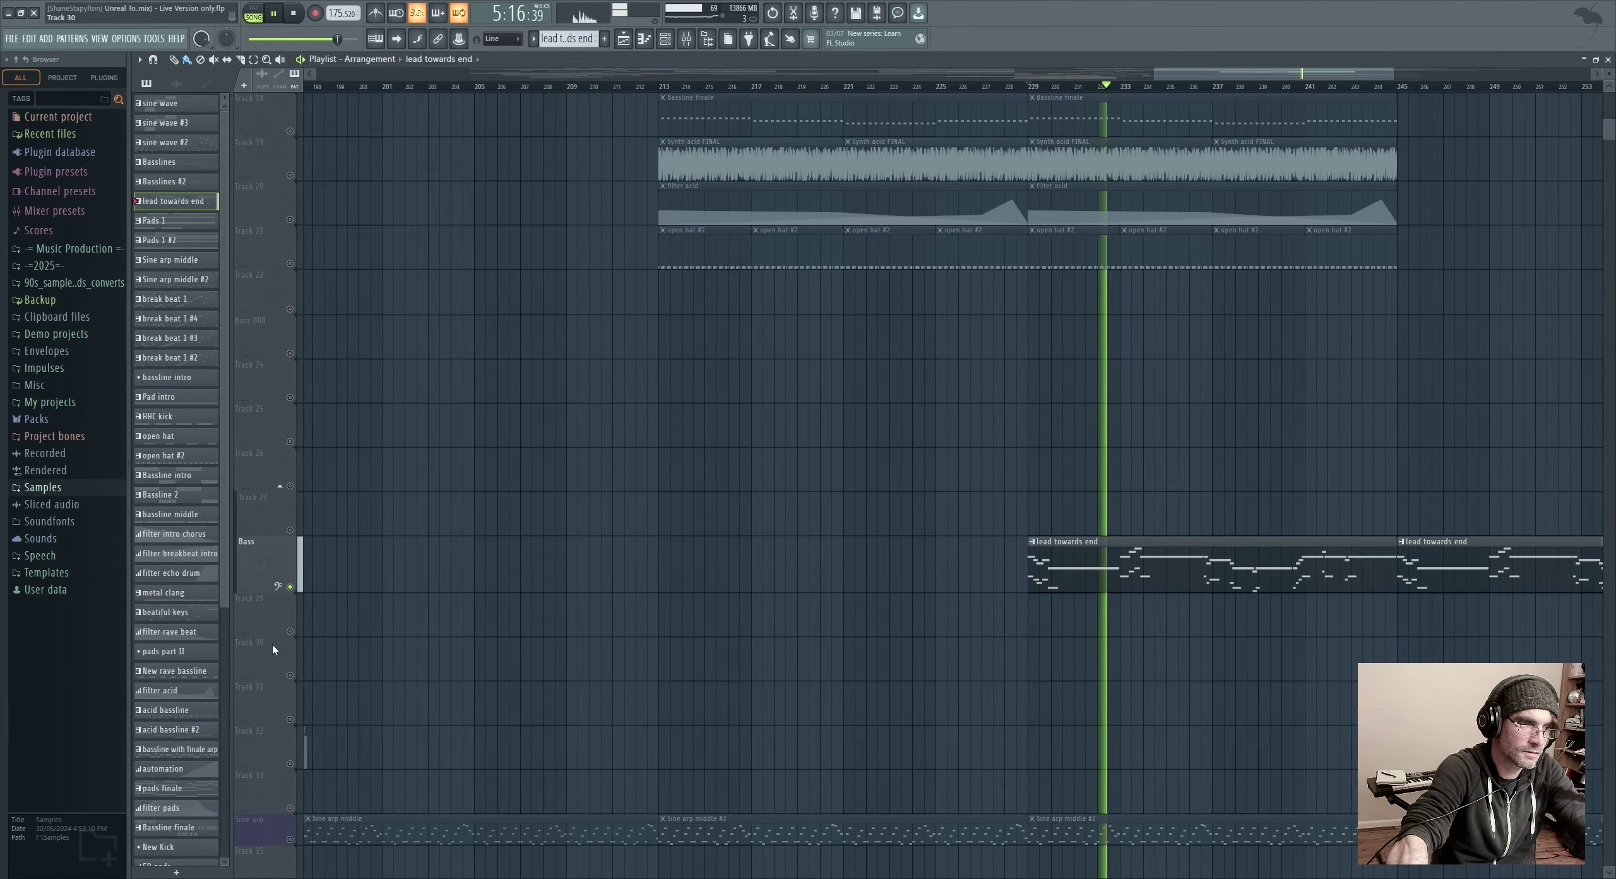
Examine the finale's layers through the outro past bar 245, including the Sine arp and lead towards end clips
scroll(504, 581, up, 10)
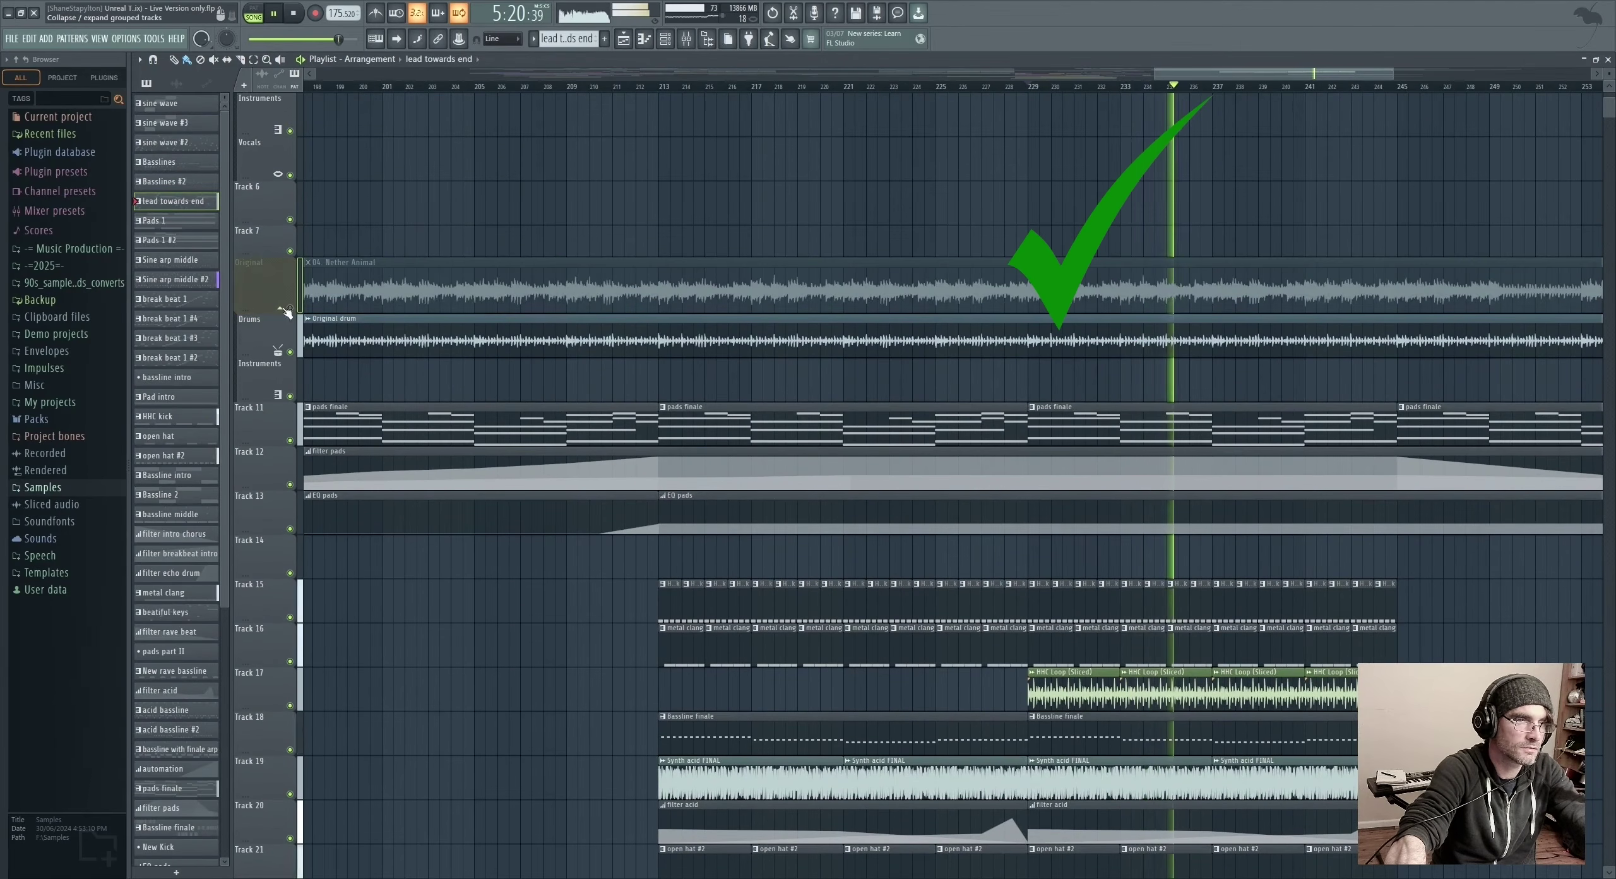
scroll(499, 682, down, 6)
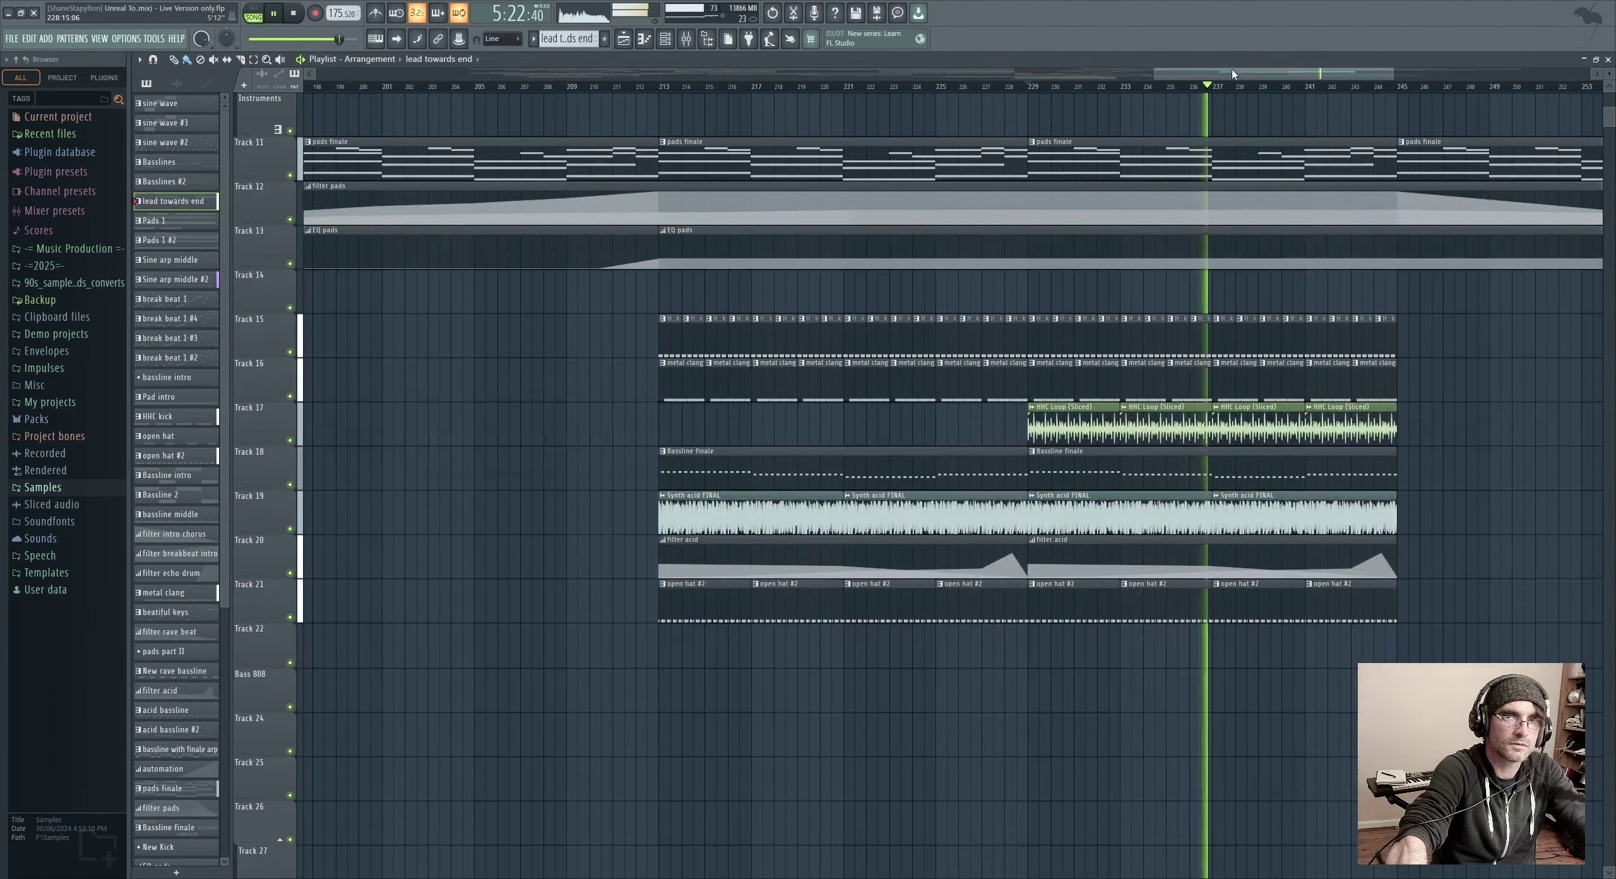
drag(1232, 69, 1313, 69)
scroll(1134, 489, up, 1)
scroll(1134, 489, down, 5)
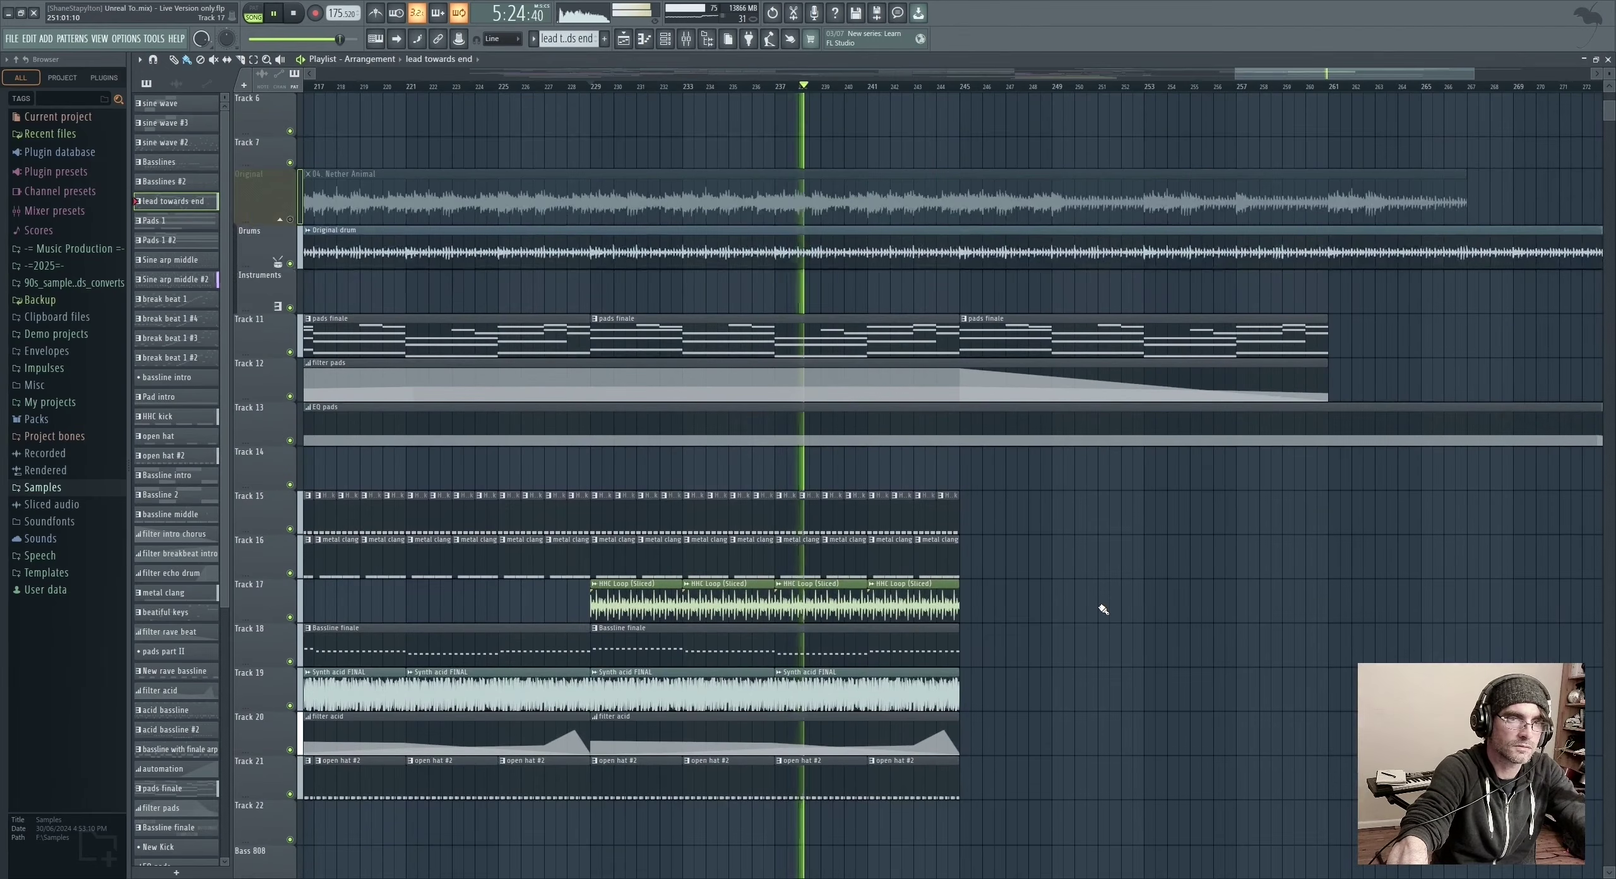
scroll(1106, 401, down, 3)
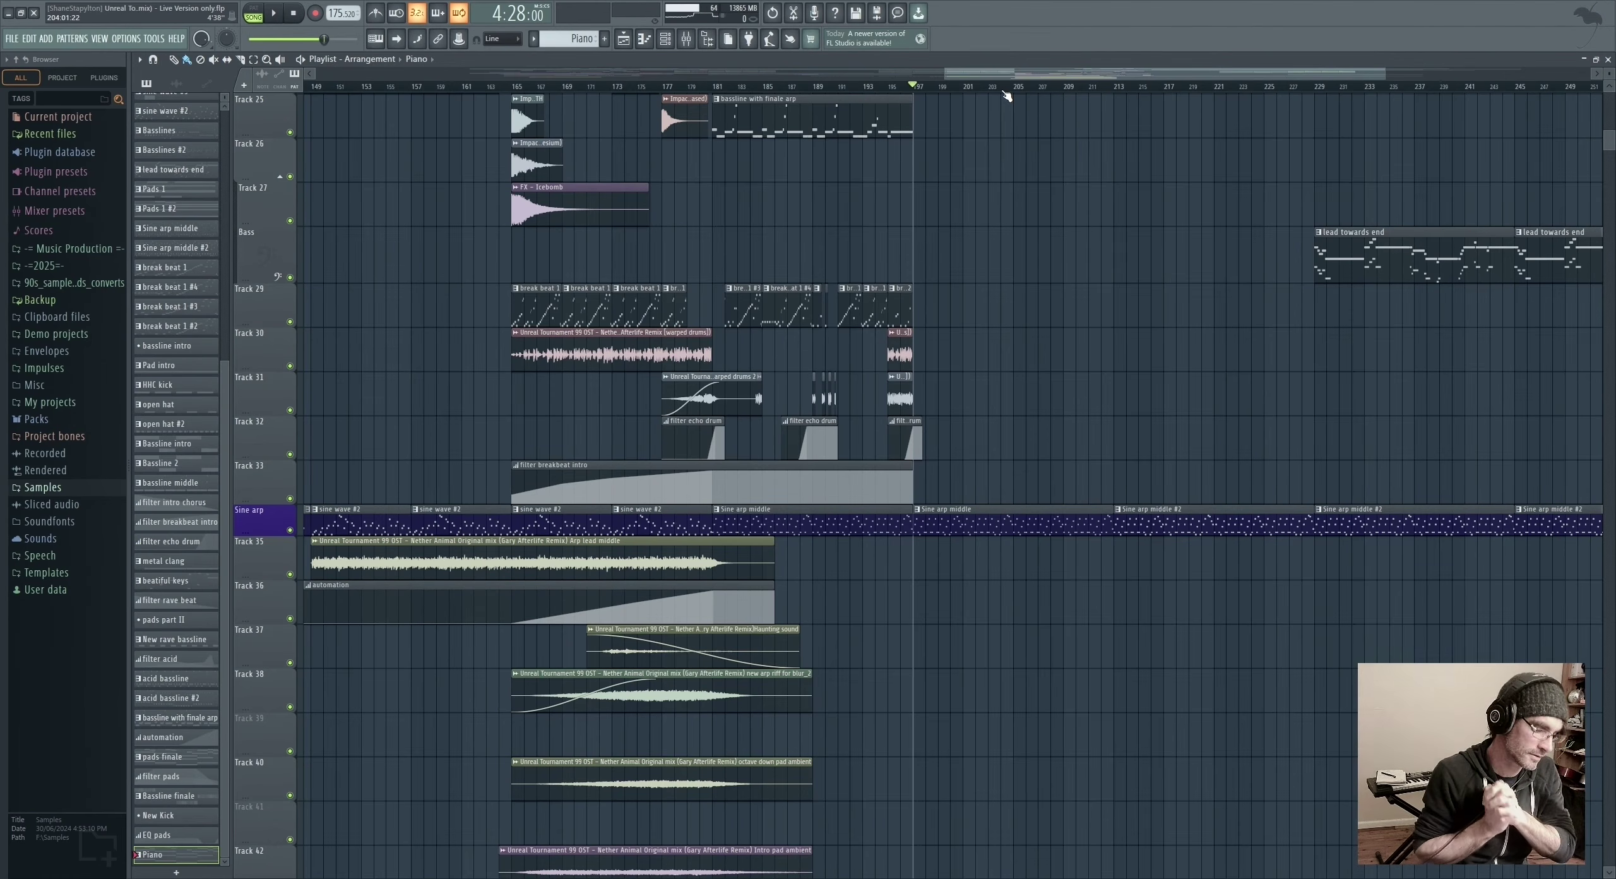
scroll(1092, 95, right, 4)
scroll(426, 103, left, 1)
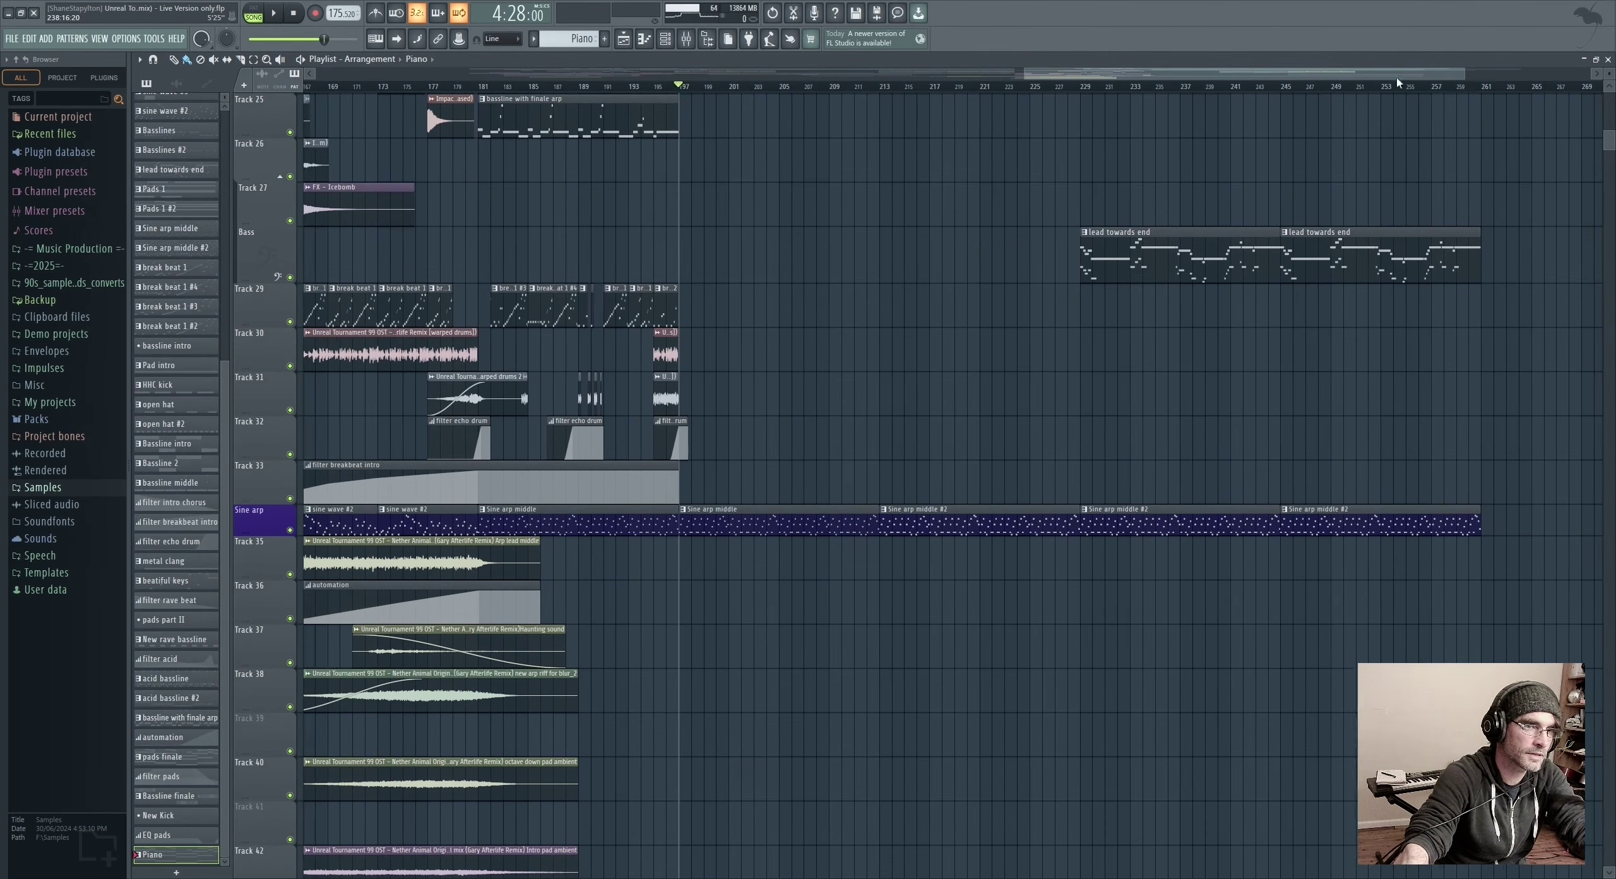